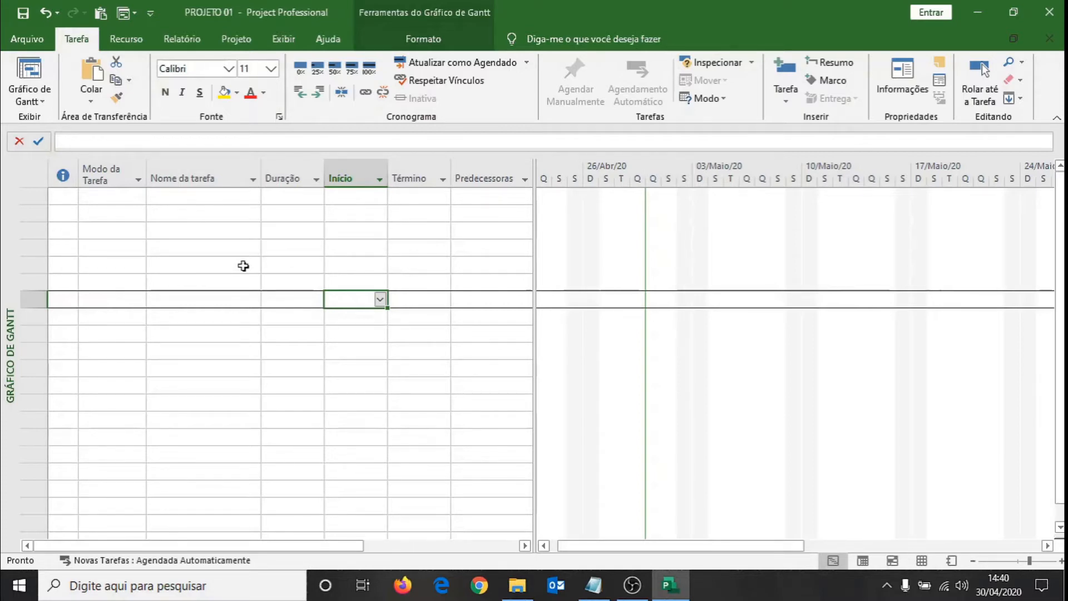
Open the project information and set scheduling to run from Data de início do projeto.
click(236, 40)
click(77, 42)
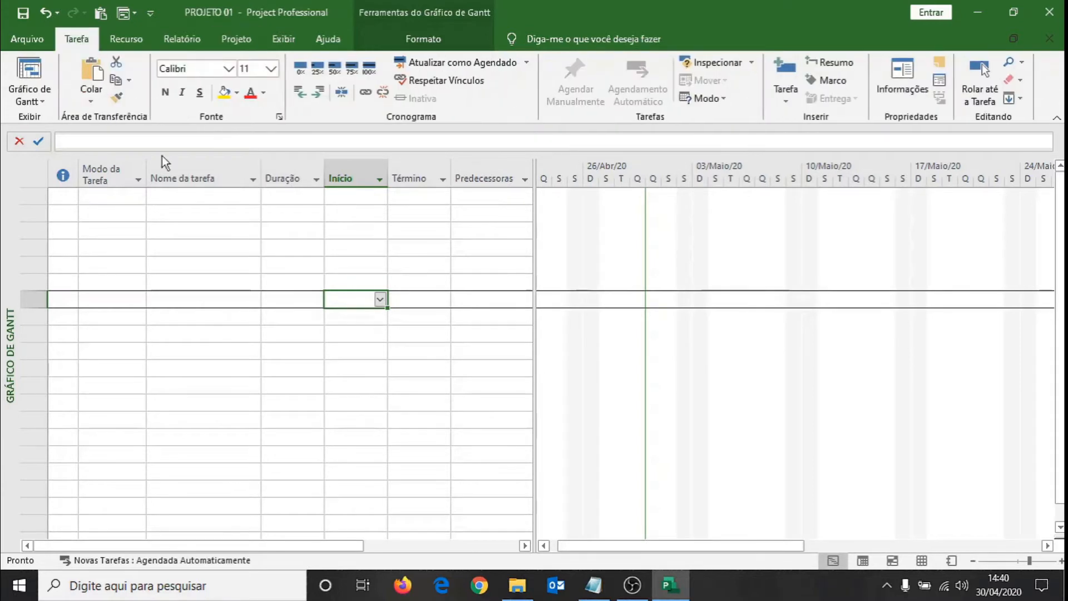
click(237, 44)
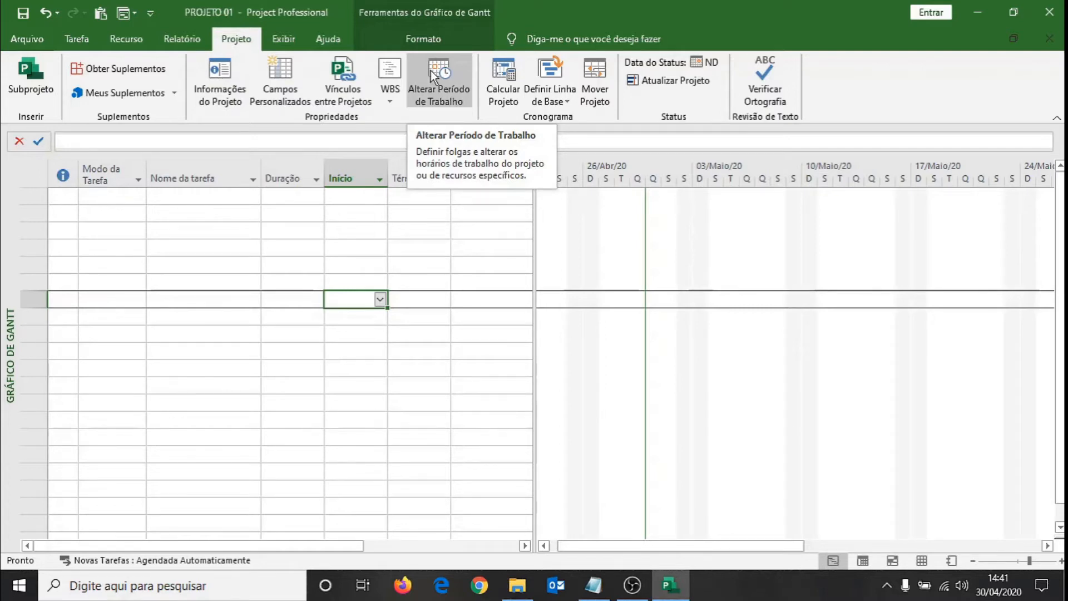
click(215, 75)
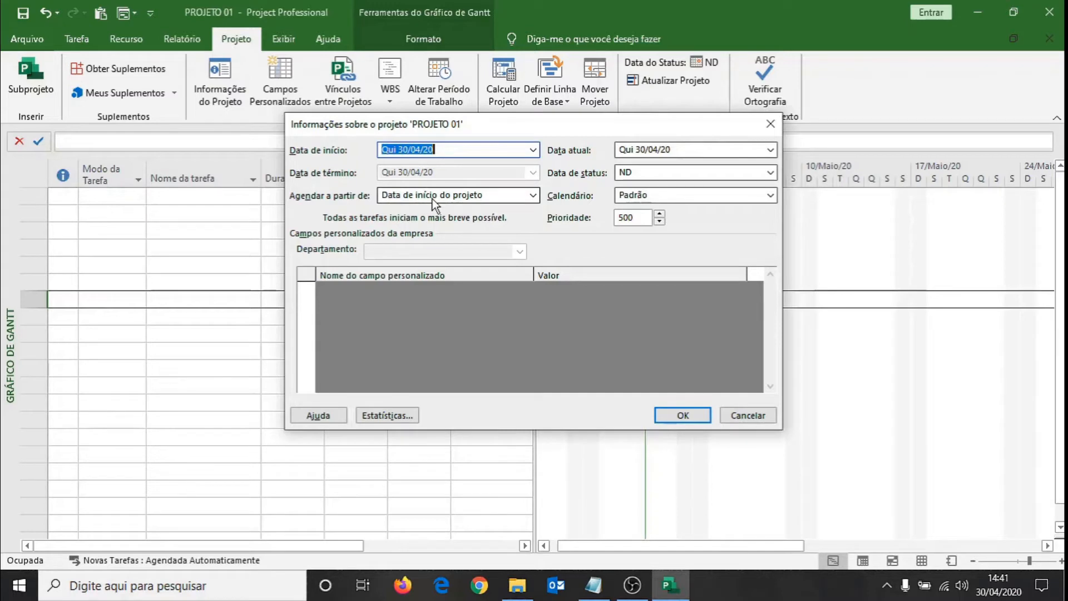
click(533, 195)
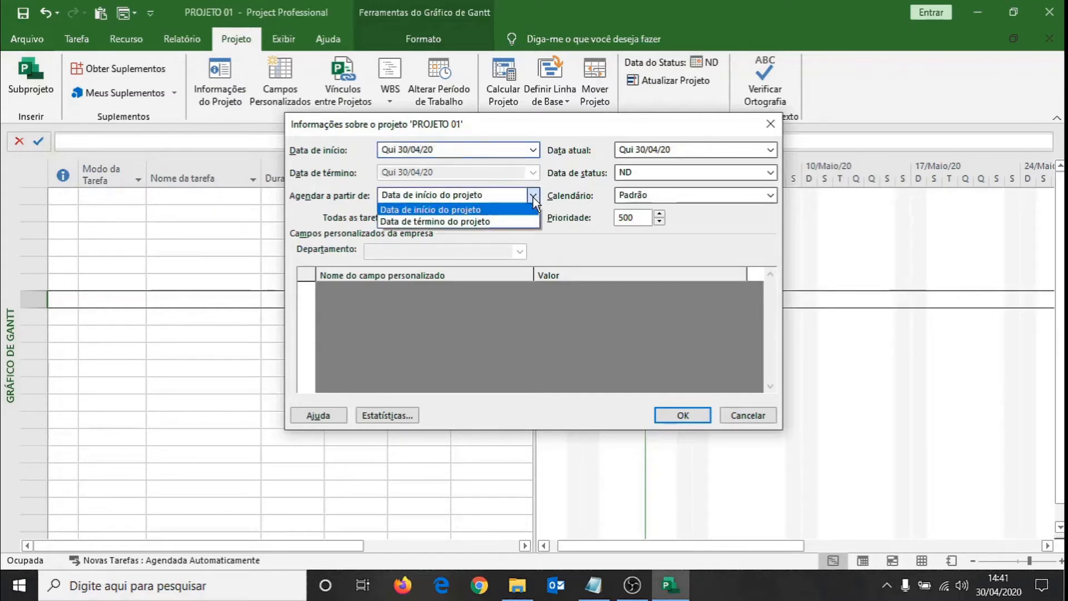
click(476, 211)
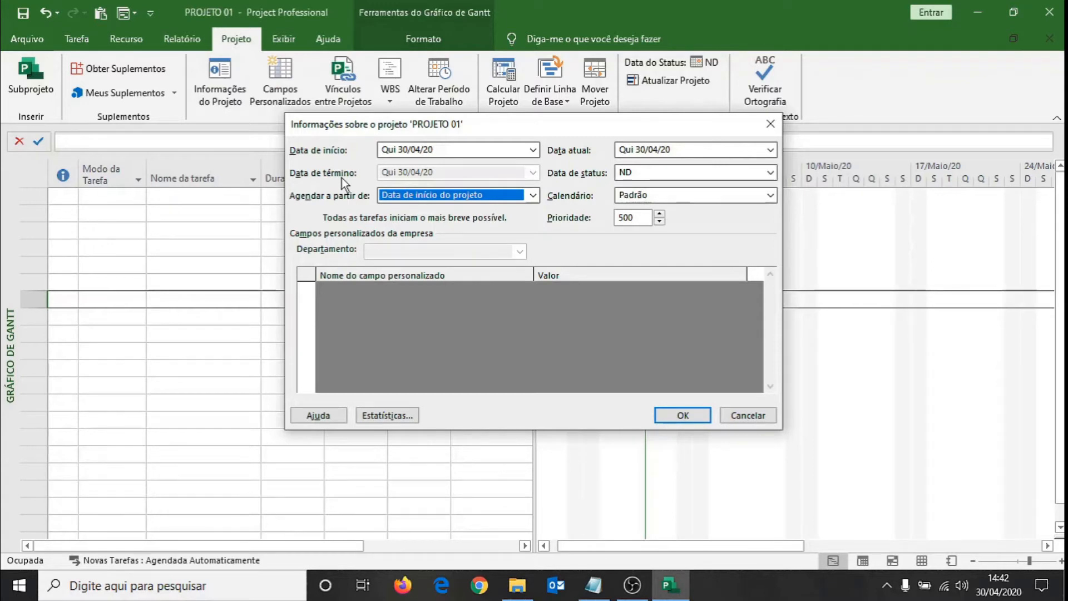
Switch the scheduling basis to Data de término do projeto, then restore Data de início do projeto.
click(533, 195)
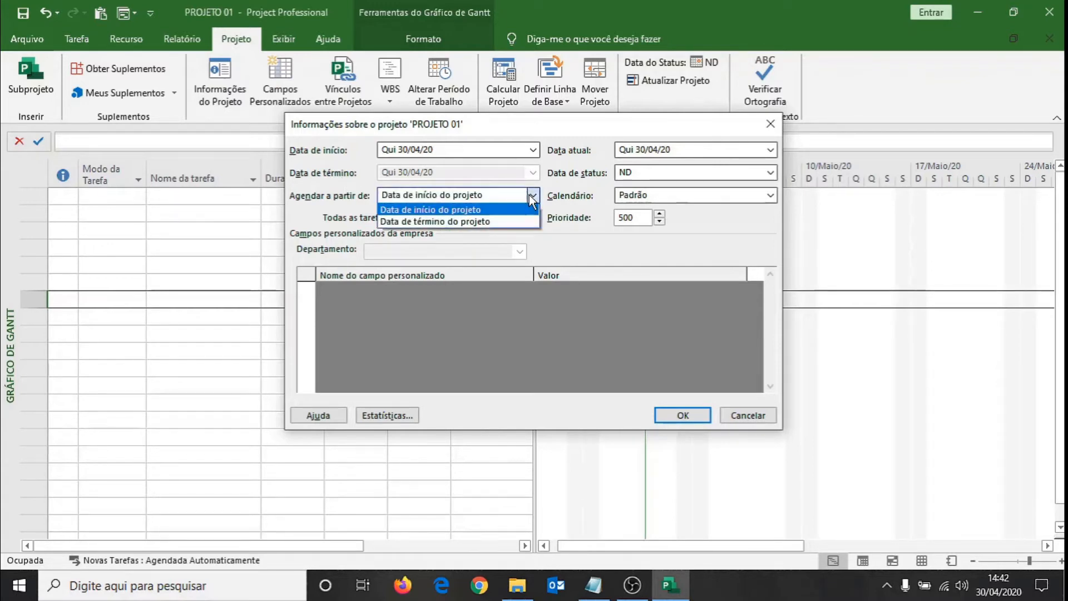
click(492, 221)
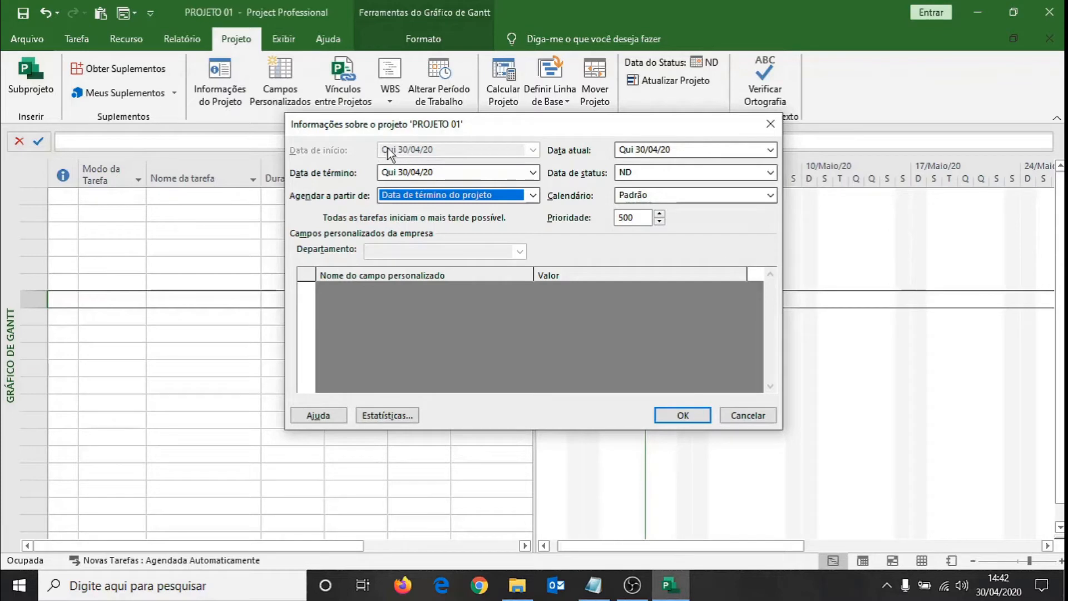
click(533, 195)
click(502, 211)
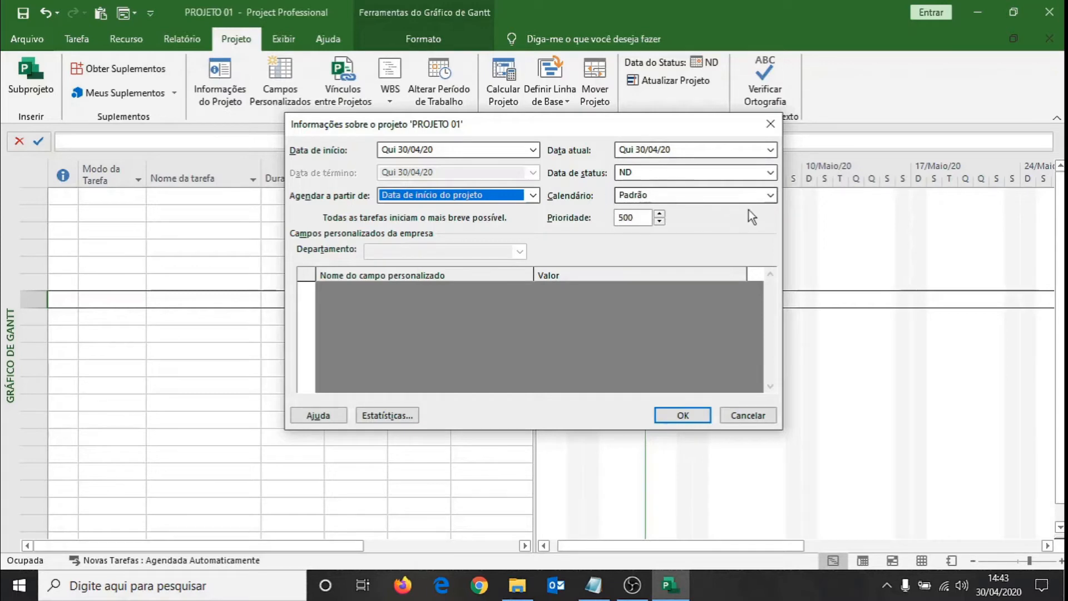
Choose Padrão as the project calendar and confirm the project information.
click(770, 196)
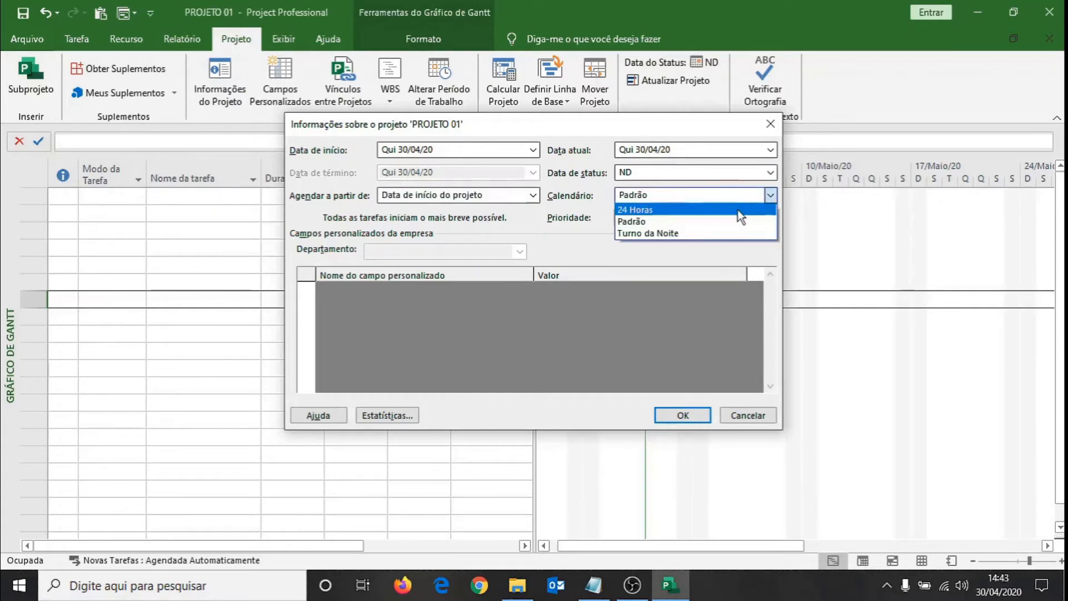
click(685, 222)
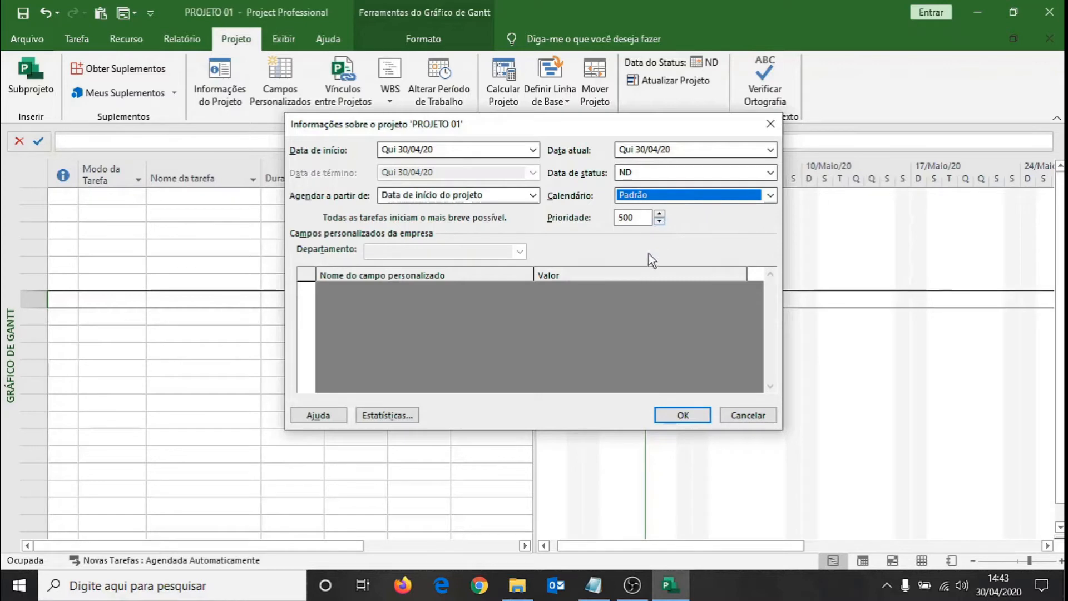
click(680, 416)
Examine the Padrão calendar's exceptions and its working periods for 30 April 2020, then close the working time settings.
click(198, 197)
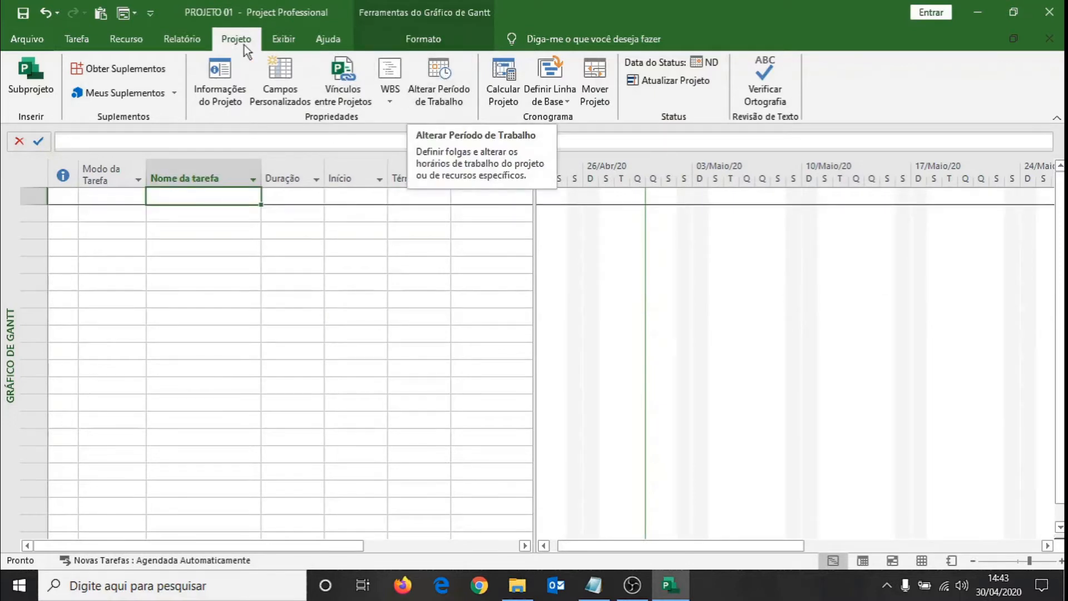
click(436, 75)
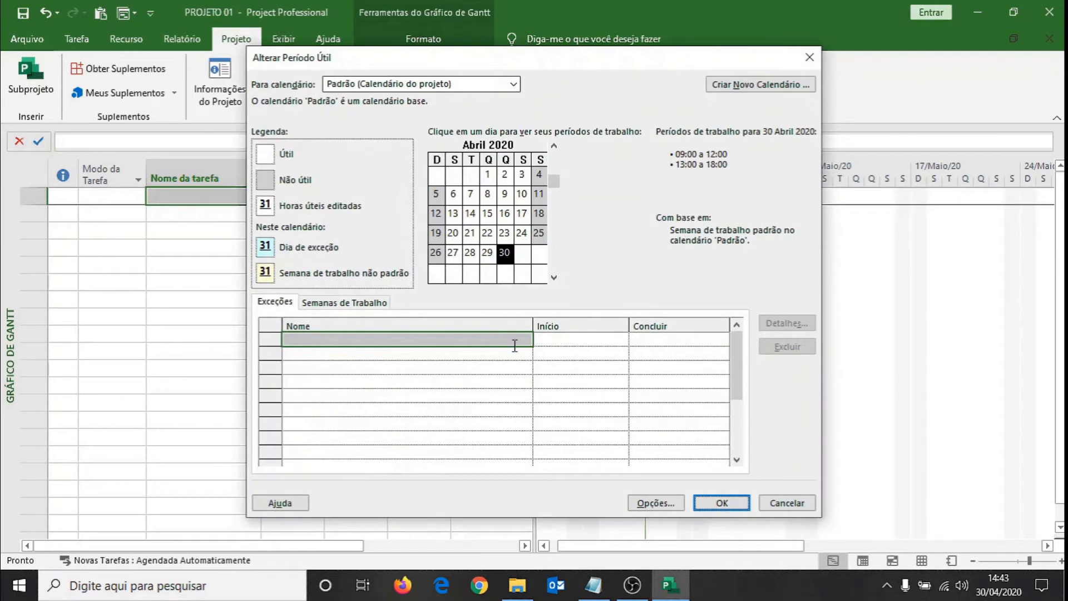
click(413, 369)
click(396, 341)
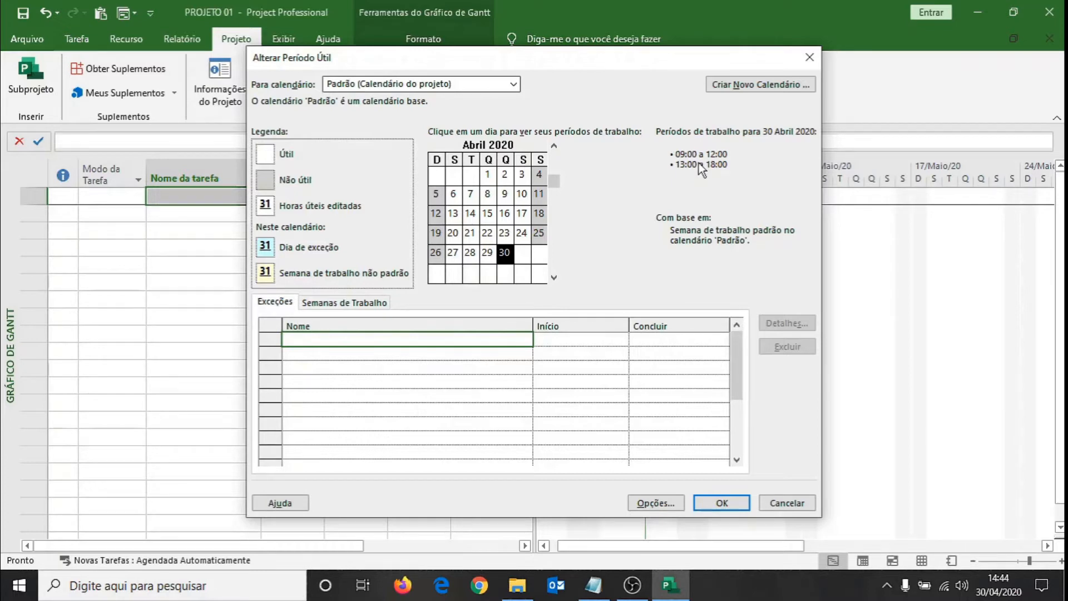
click(785, 502)
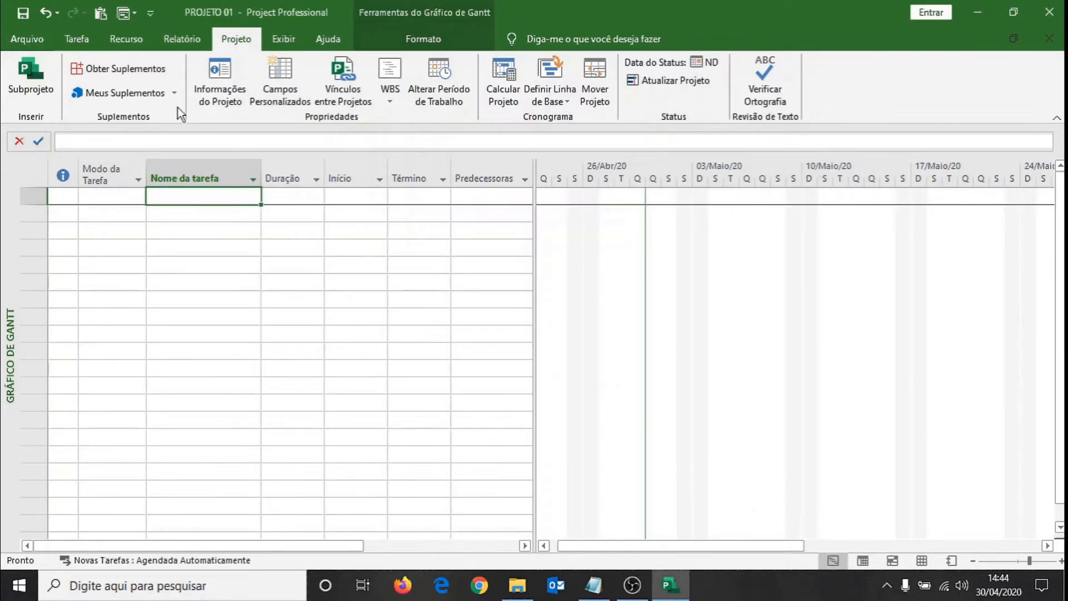
Review the default start and end times and working hours in the program's Cronograma options.
click(31, 38)
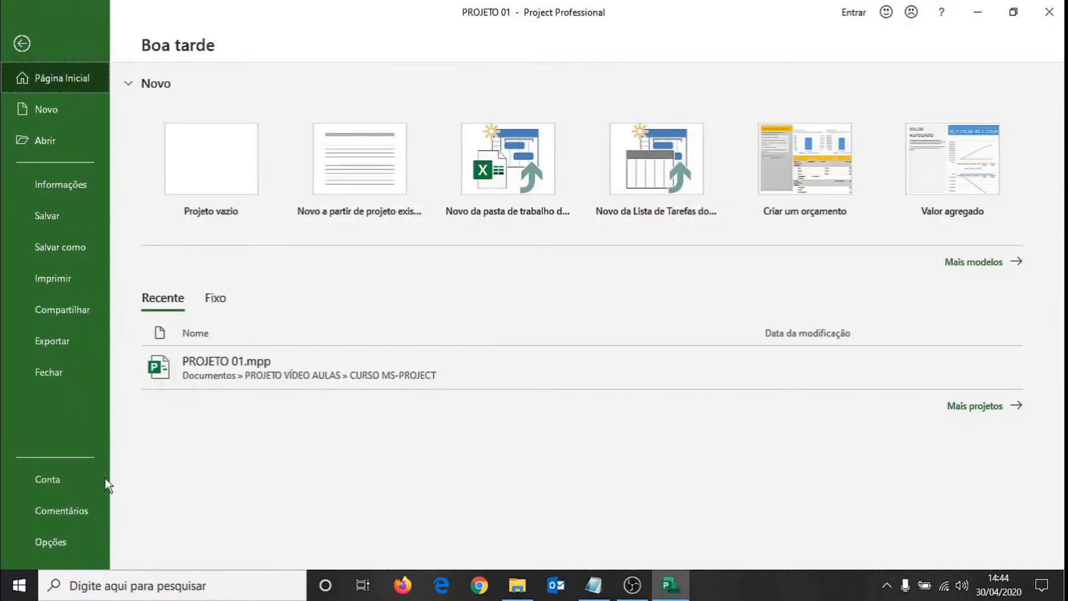
click(60, 539)
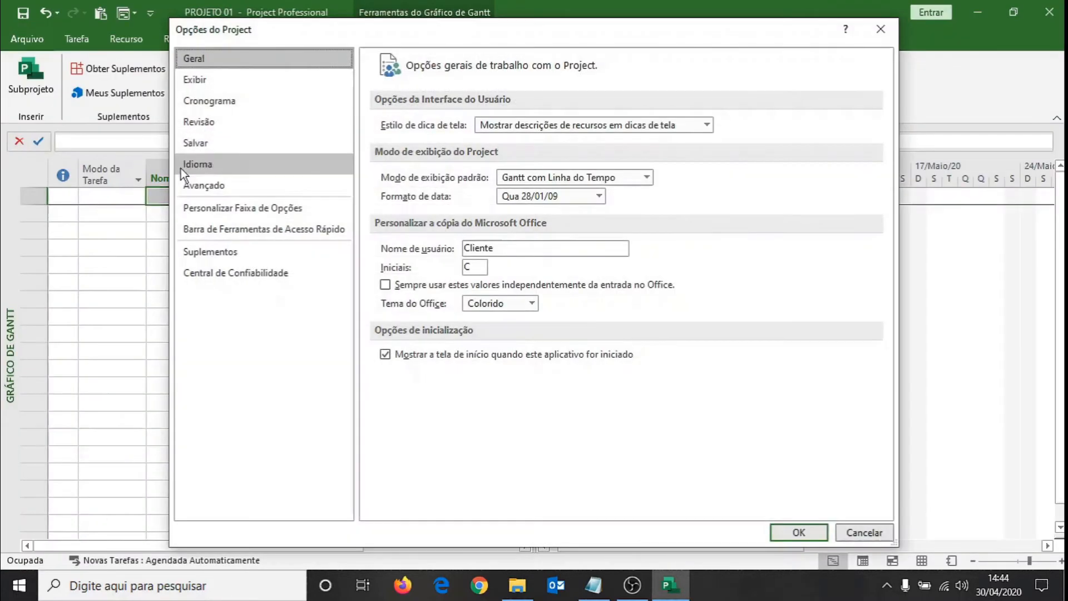
click(214, 102)
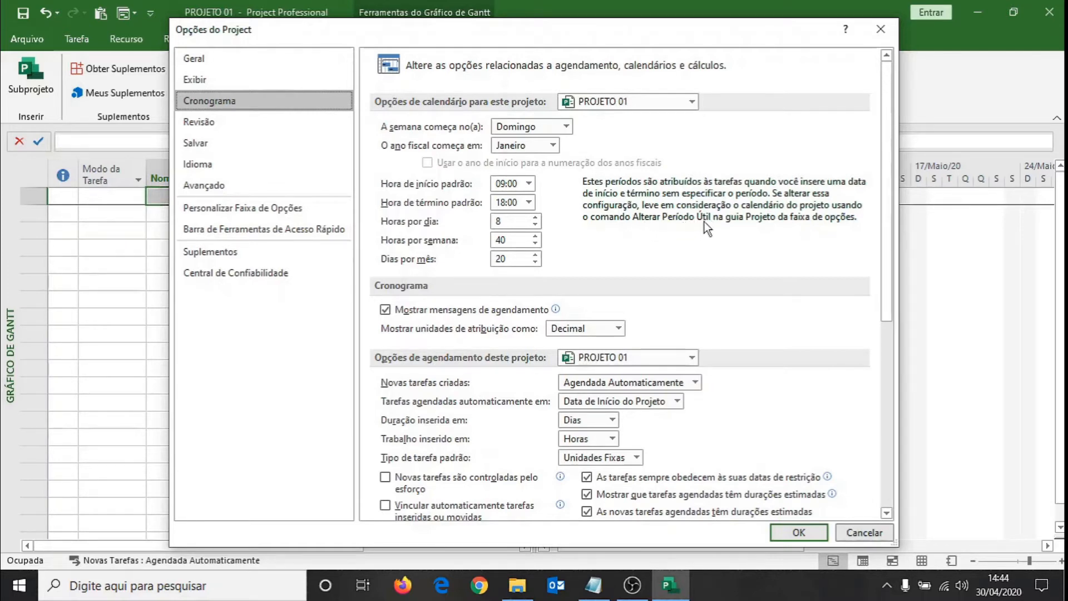
click(815, 536)
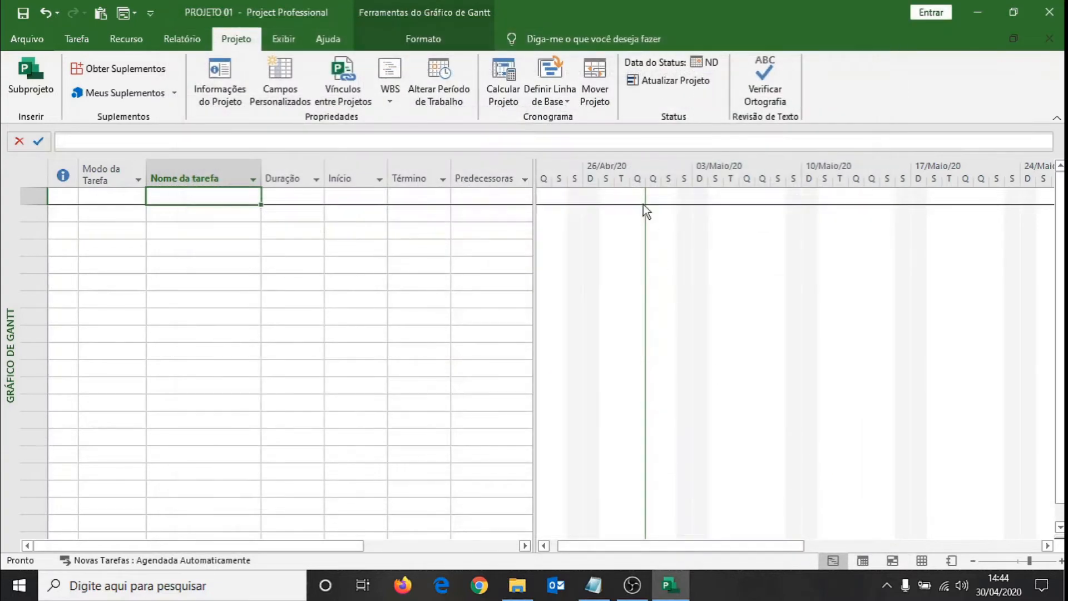
Reopen the working time settings and examine the Padrão calendar's periods for 21 April 2020 and its work weeks.
click(438, 81)
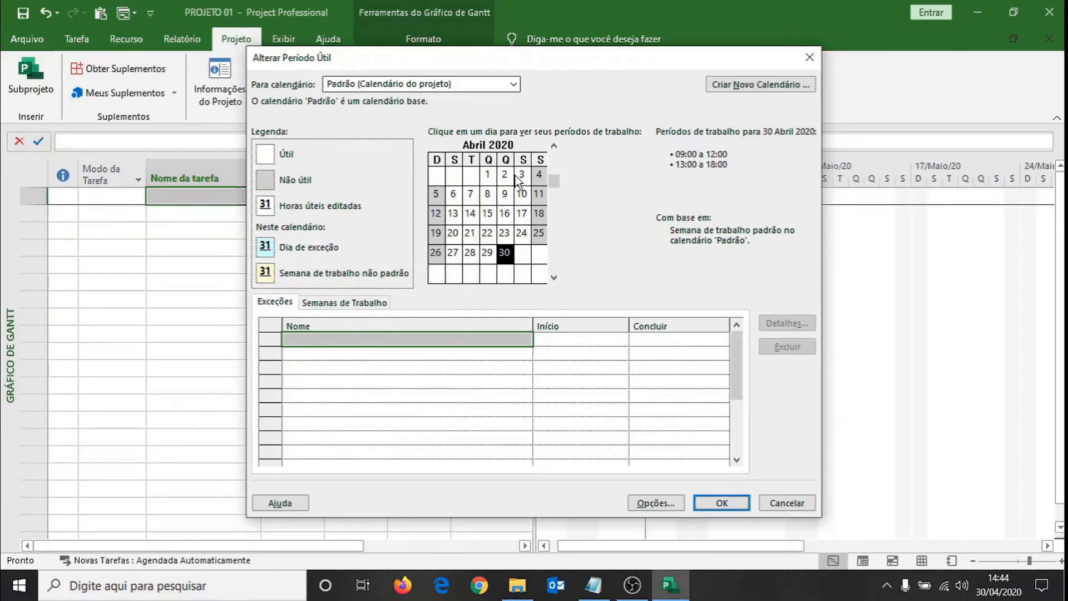
click(525, 260)
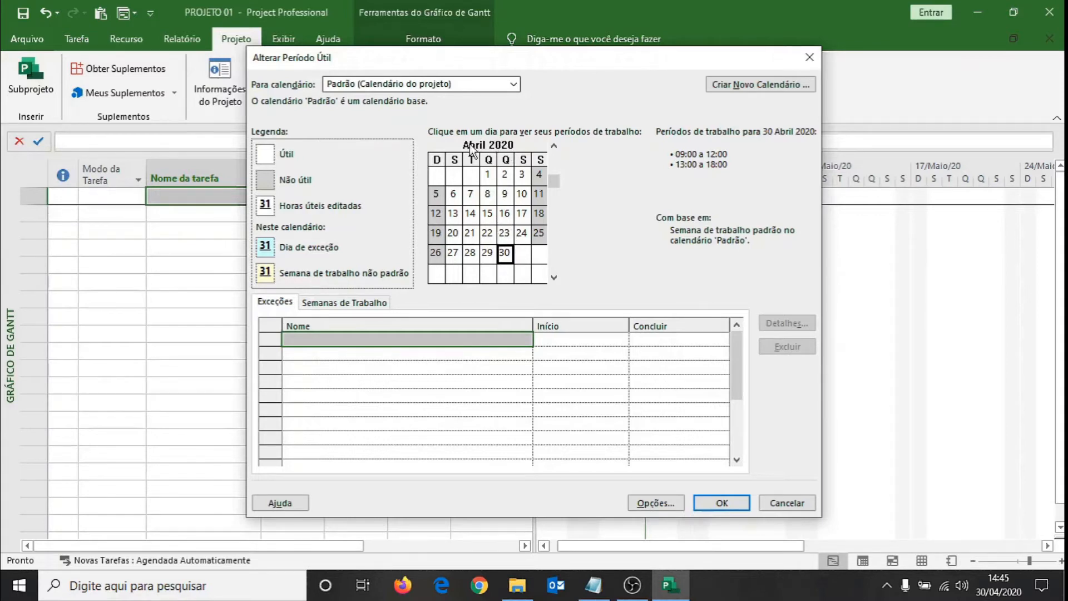
click(471, 235)
click(343, 303)
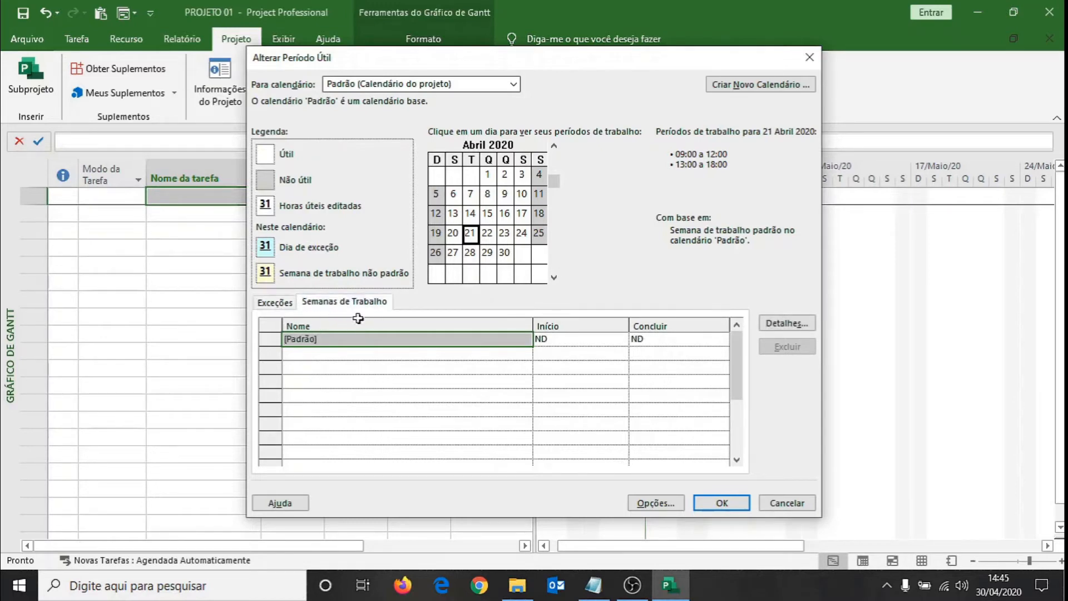
click(275, 306)
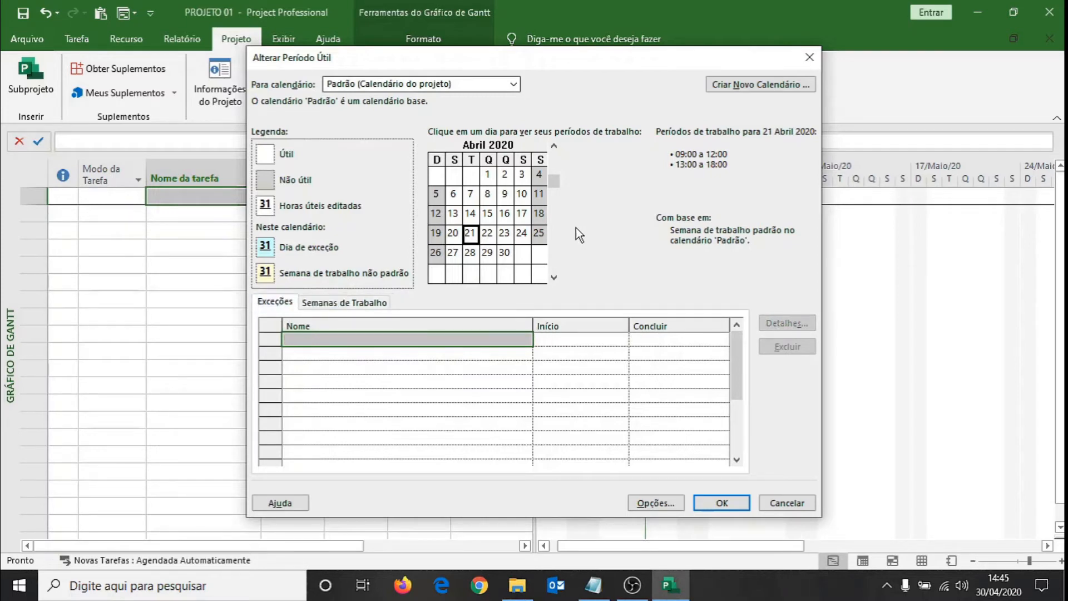
Create a new base calendar named CONSTRUÇÃO CIVIL as a copy of the Padrão calendar.
click(733, 84)
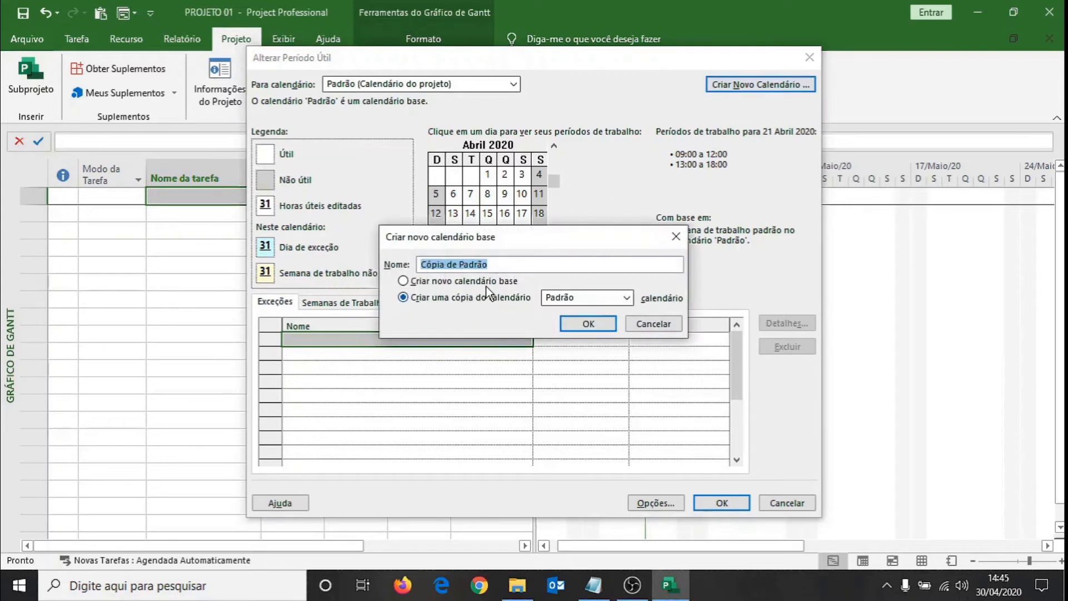
text(CO)
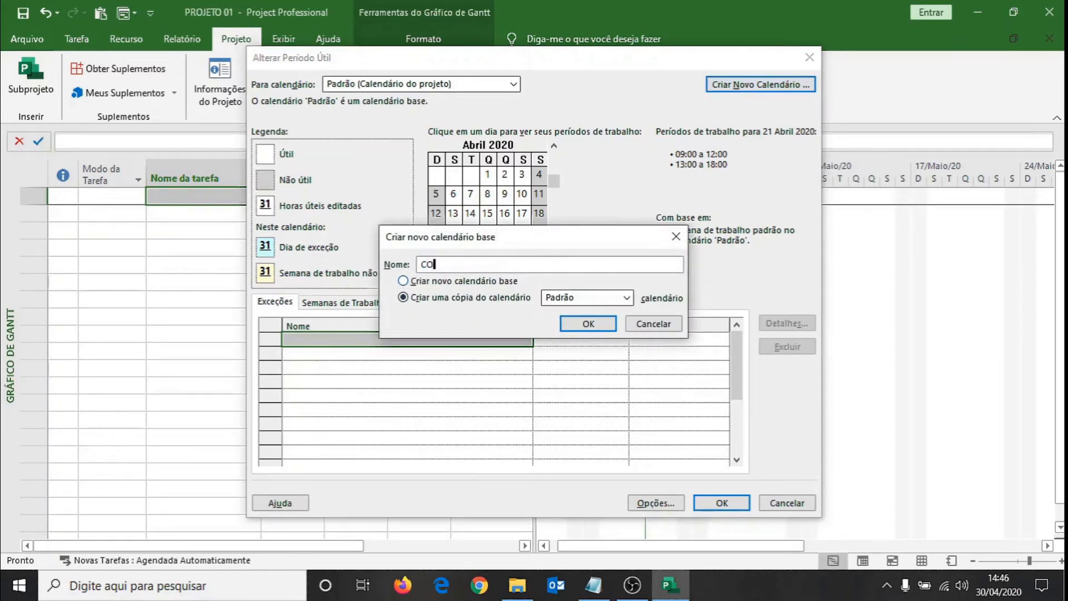
text(NSTRUÇÃO CIVIL)
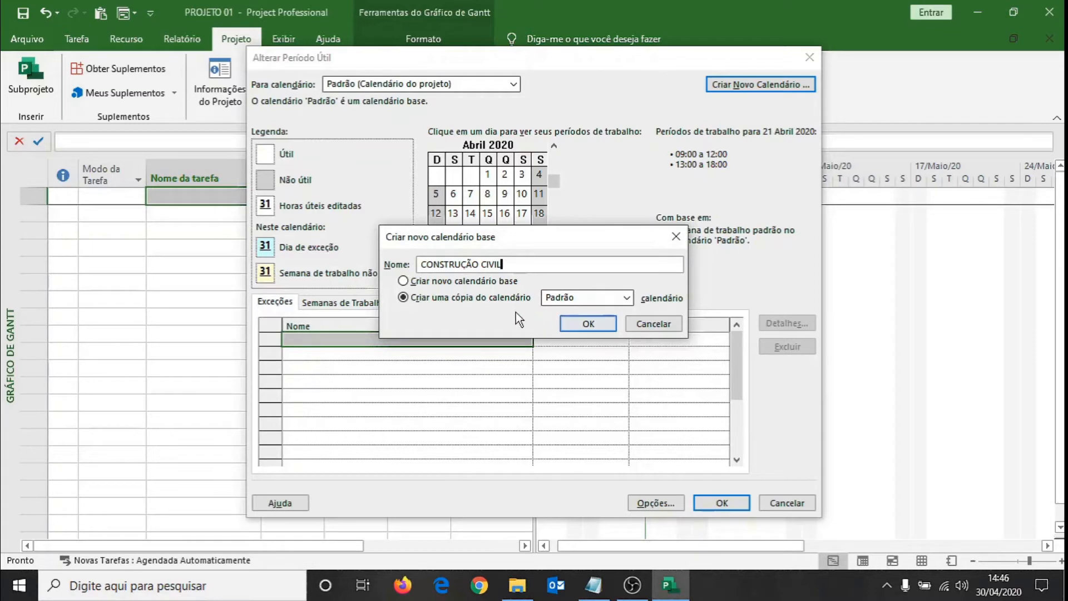
click(588, 324)
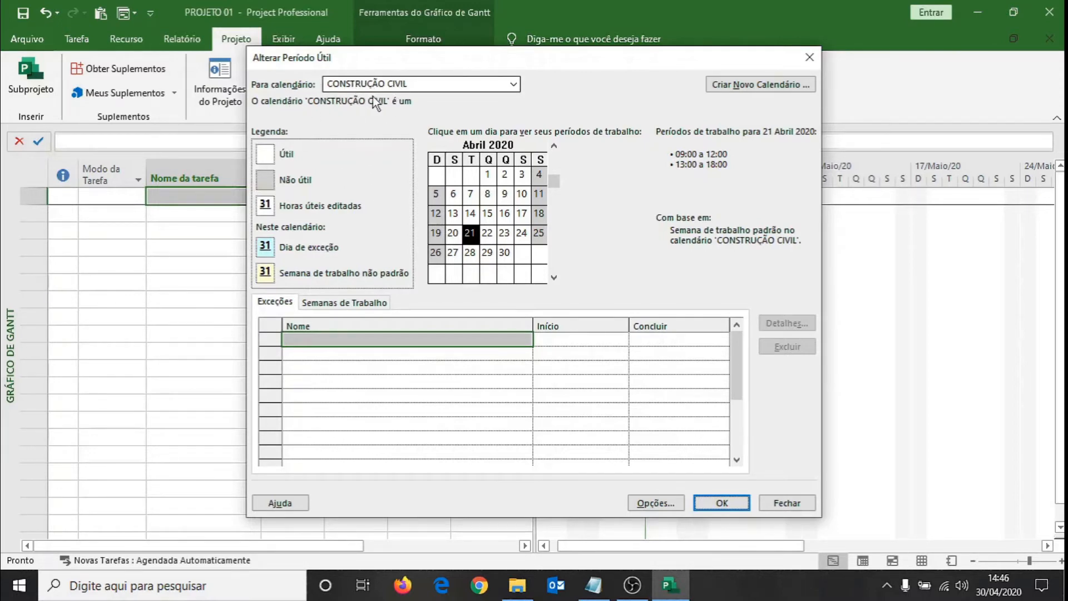
Consult the national holiday dates in the FERIADOS file in Notepad, then return to the calendar's exceptions in Project.
click(387, 433)
click(357, 337)
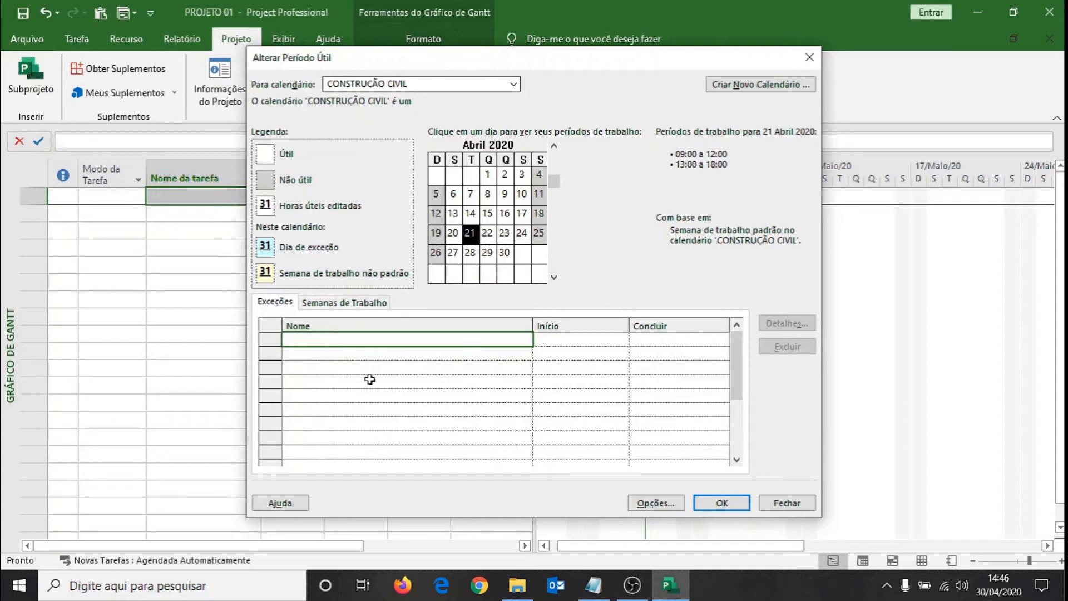
click(594, 584)
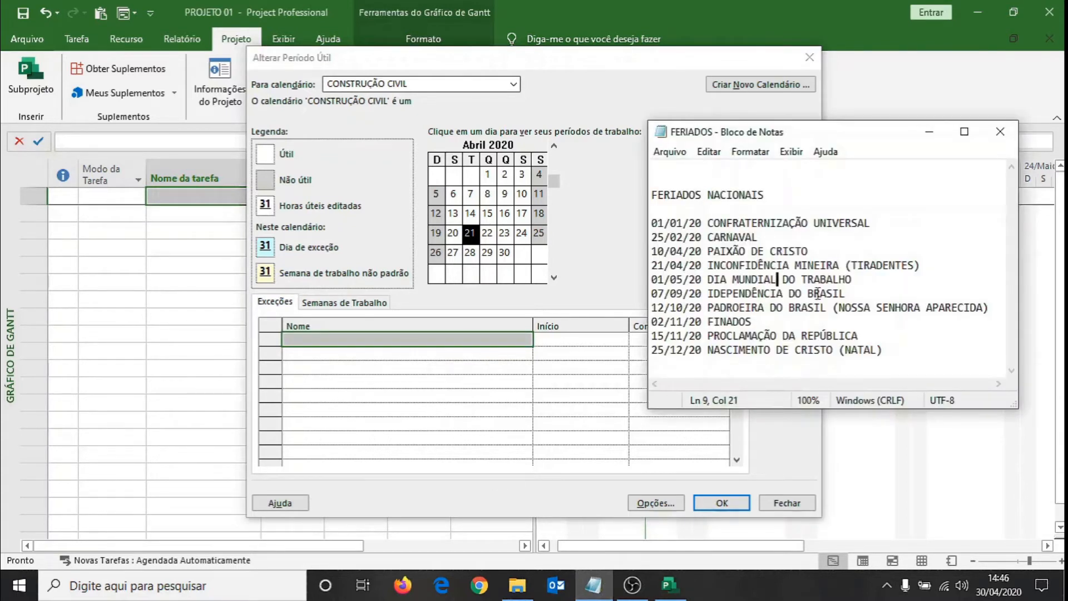
click(659, 170)
click(462, 359)
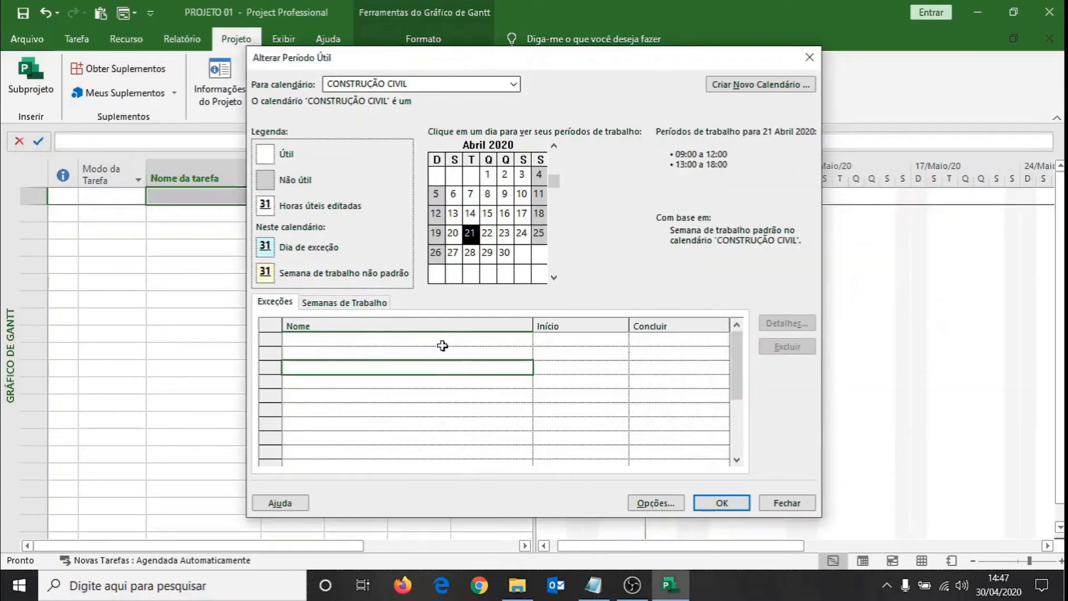
Add the exception CONFRATERNIZAÇÃO UNIVERSAL on 1 January 2020 to the CONSTRUÇÃO CIVIL calendar.
click(554, 146)
click(554, 145)
click(553, 145)
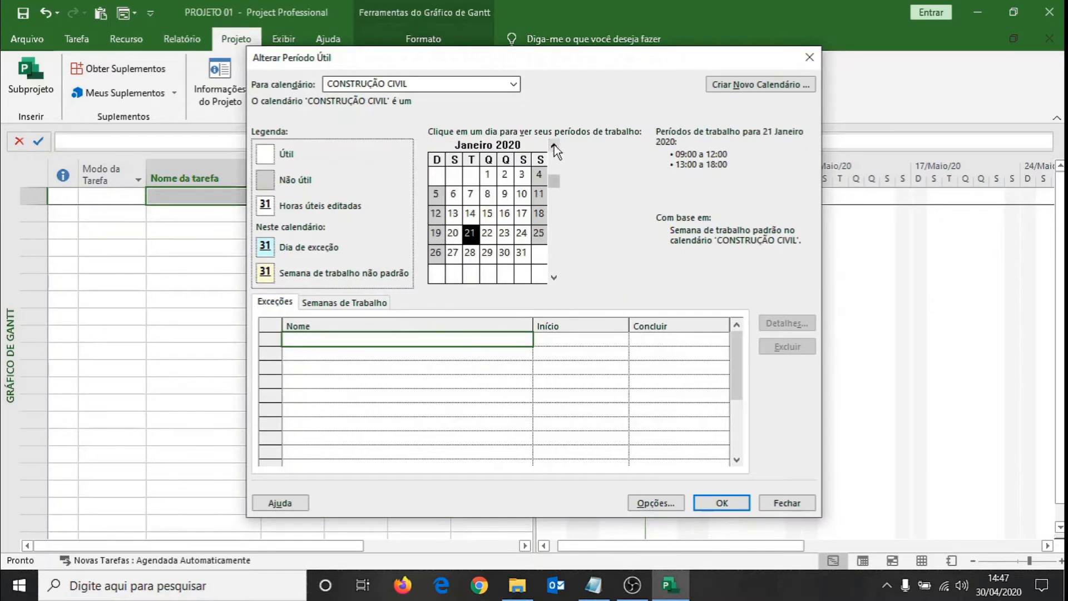
click(488, 176)
click(414, 340)
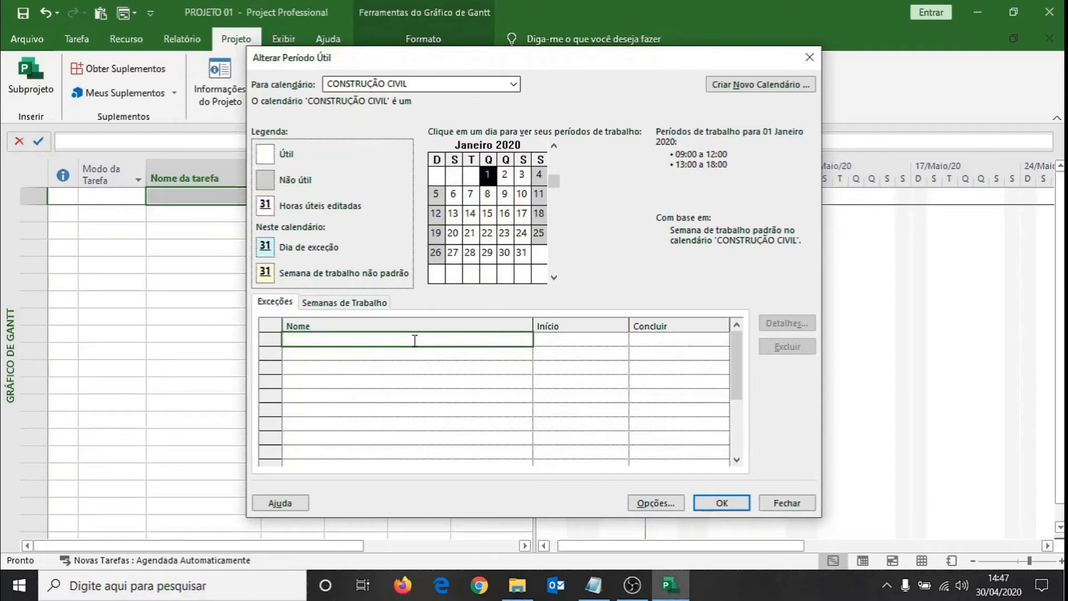
text(CONF)
text(RATERNIZAÇÃO UNI)
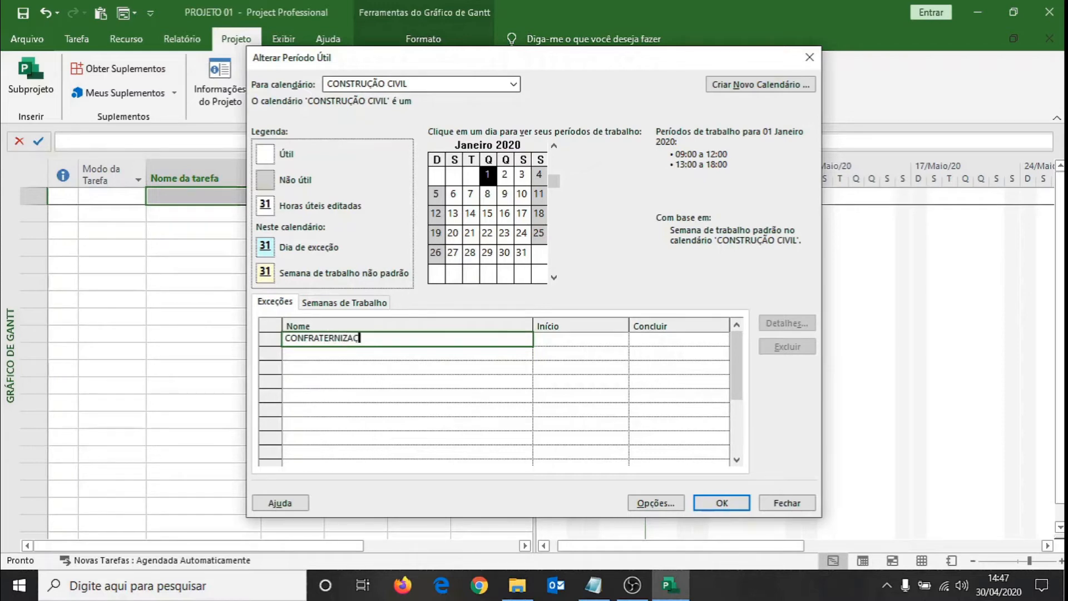
text(VERSAL)
key(Return)
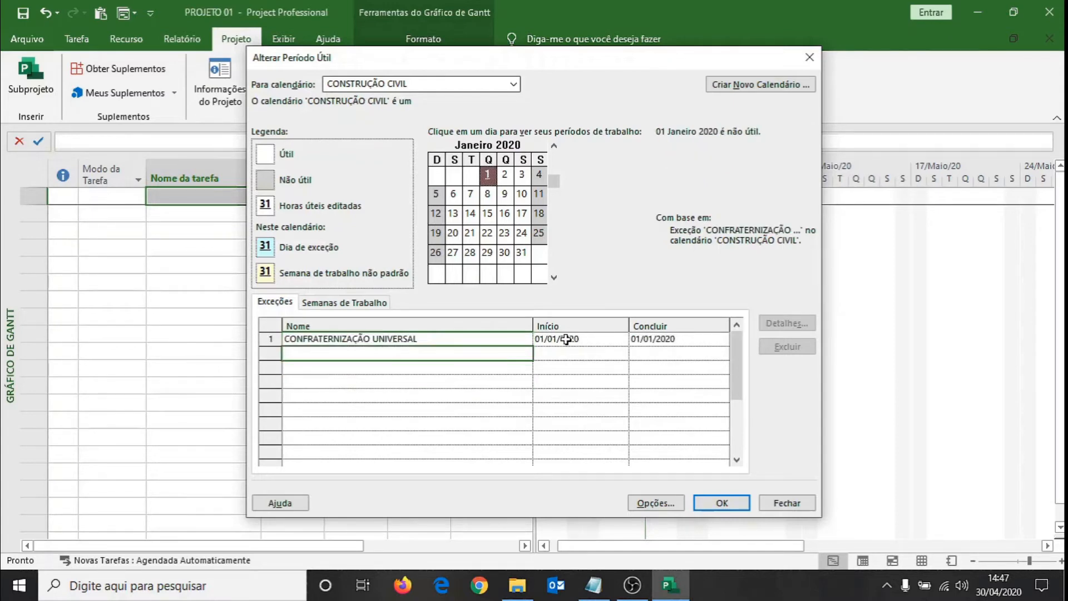
click(458, 340)
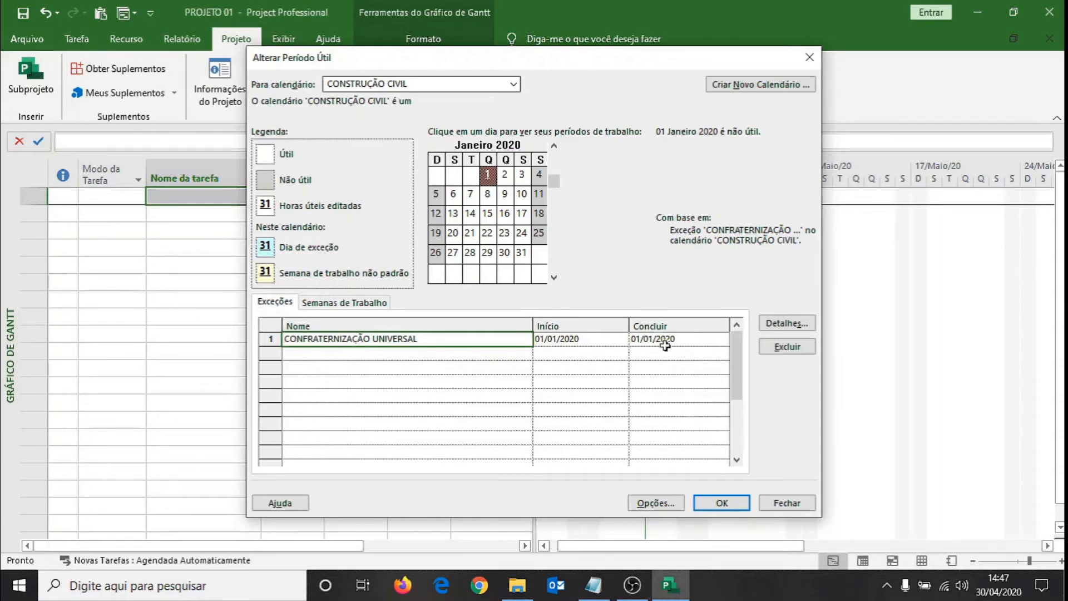
Add the exception CARNAVAL on 25 February 2020 to the CONSTRUÇÃO CIVIL calendar.
click(422, 353)
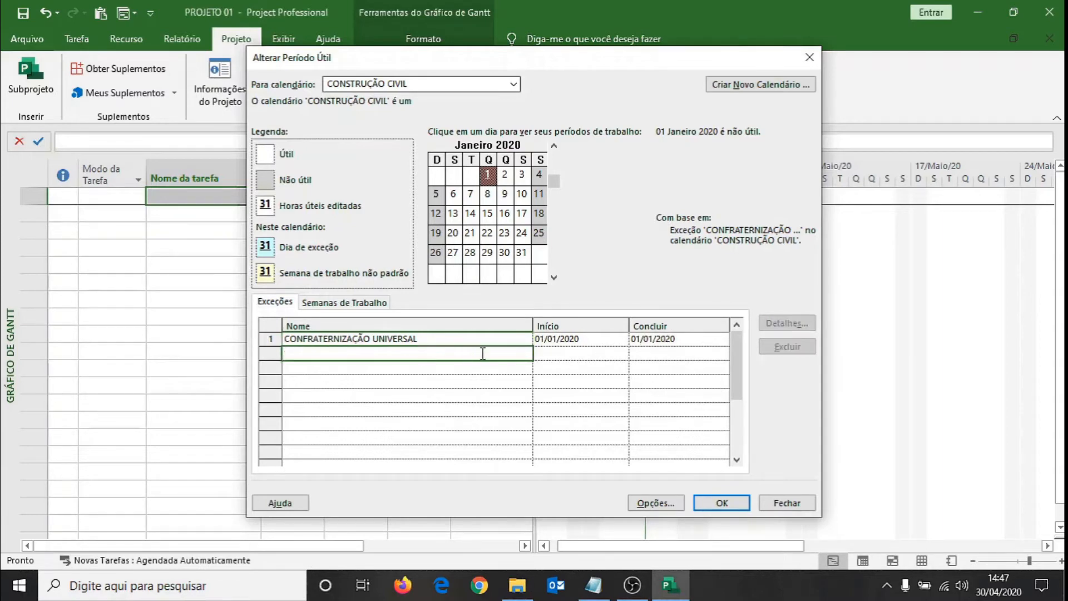
click(554, 277)
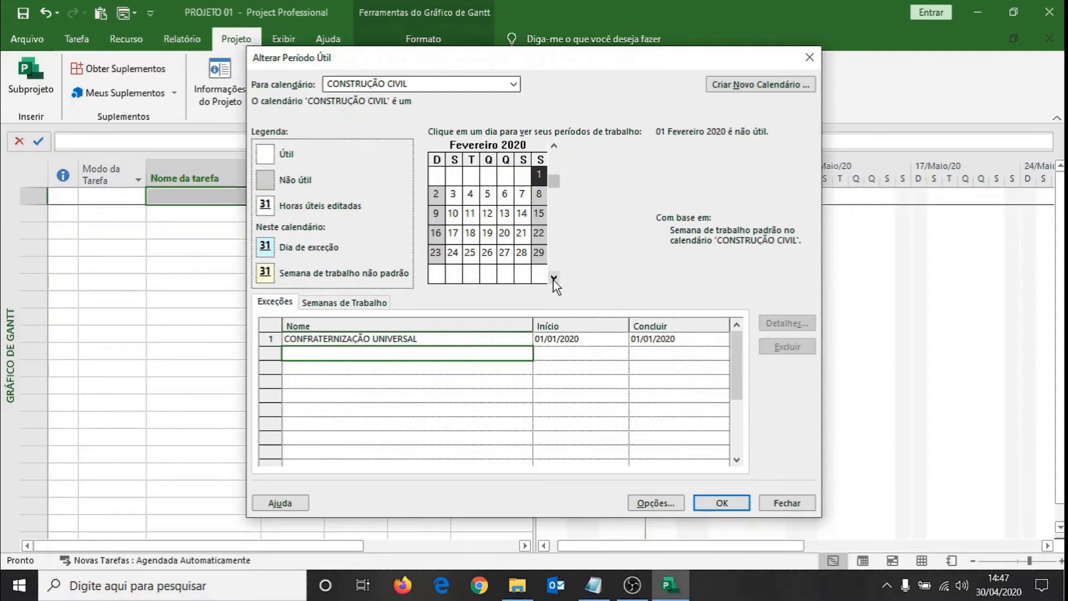
click(470, 254)
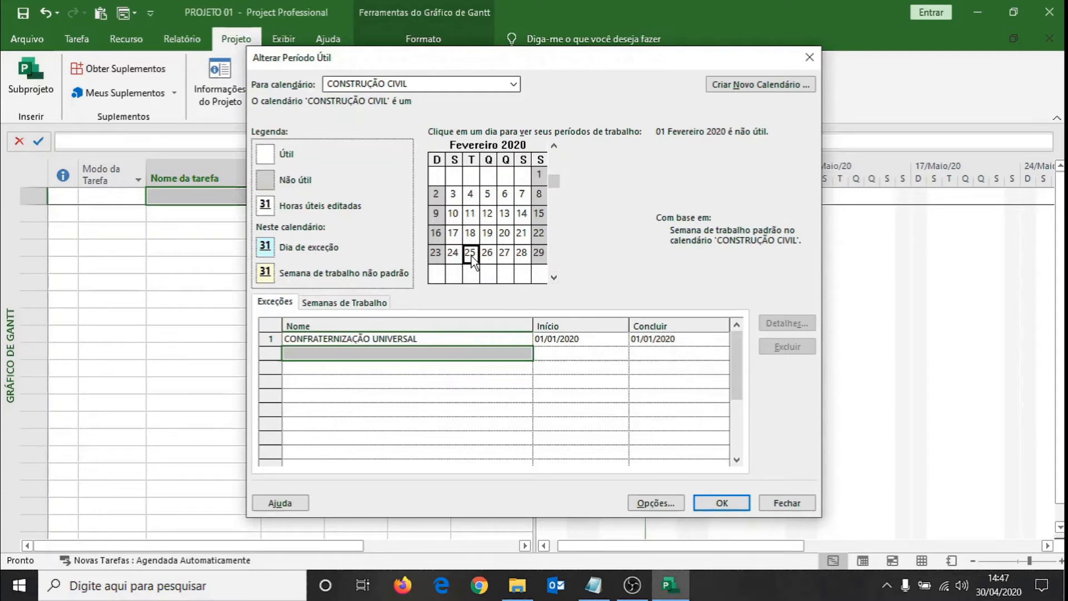
click(328, 352)
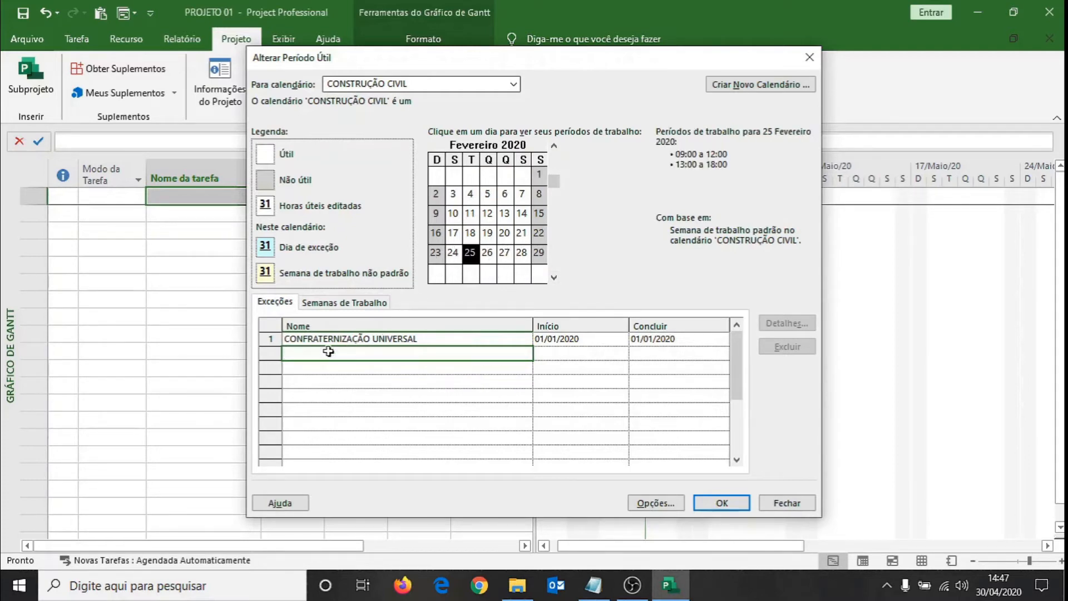
text(CARNAVA)
key(Return)
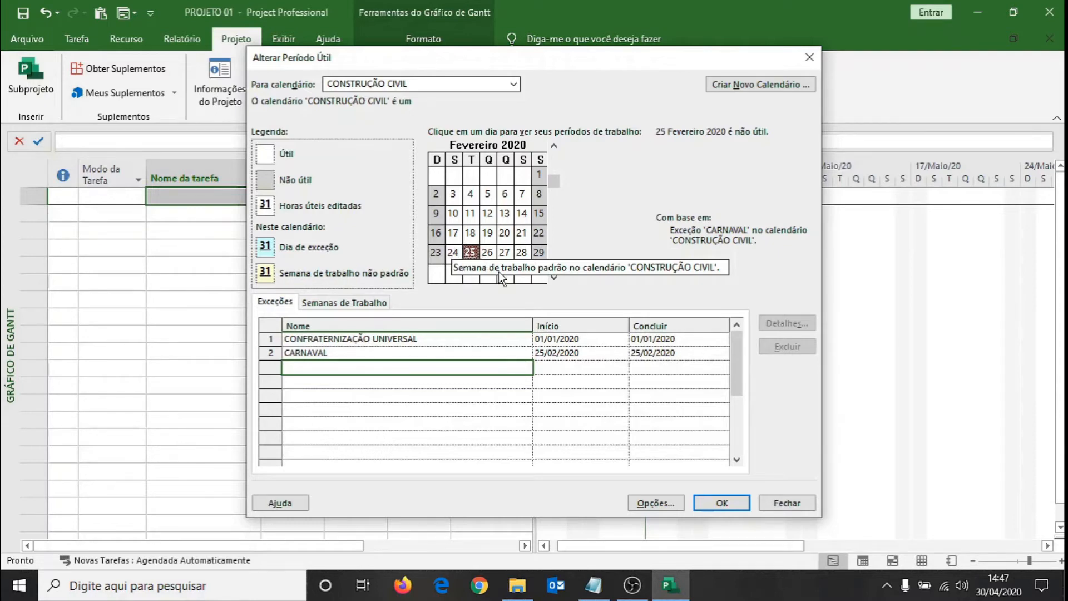
Extend the CARNAVAL exception so it starts on 24/02/2020 and finishes on 26/02/2020.
click(482, 352)
click(584, 352)
click(620, 353)
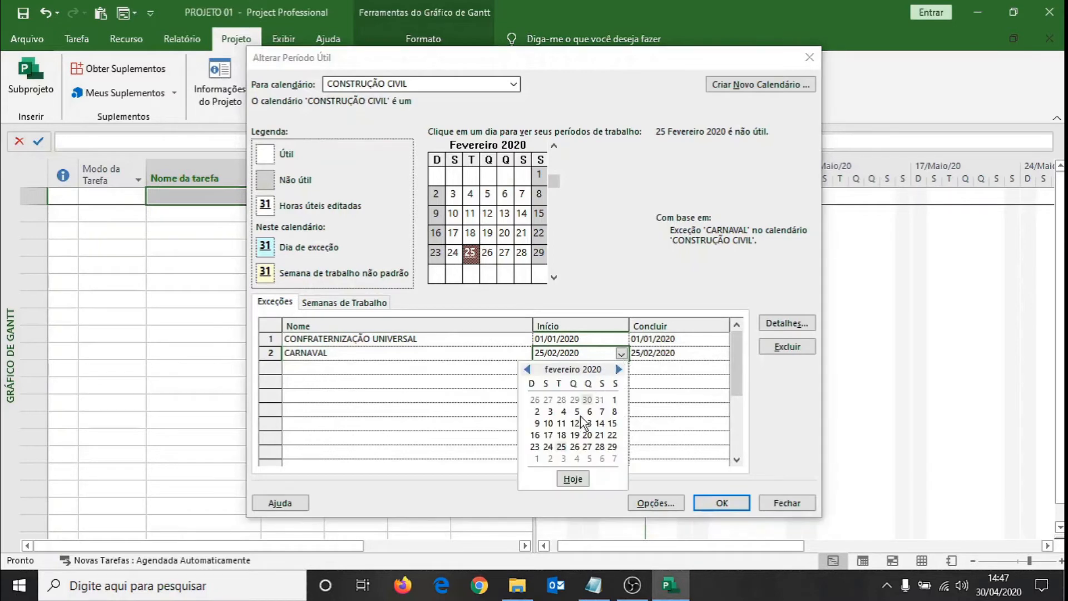
click(548, 446)
click(667, 355)
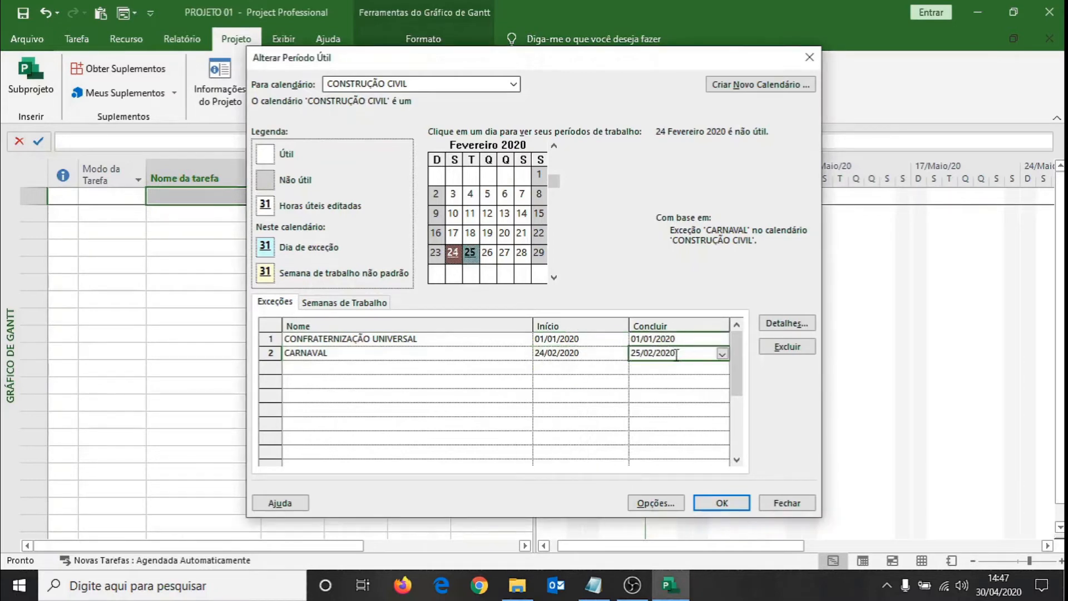
click(722, 354)
click(681, 446)
click(517, 409)
Add the exception PAIXÃO CRISTO on 10 April 2020 to the CONSTRUÇÃO CIVIL calendar.
click(403, 368)
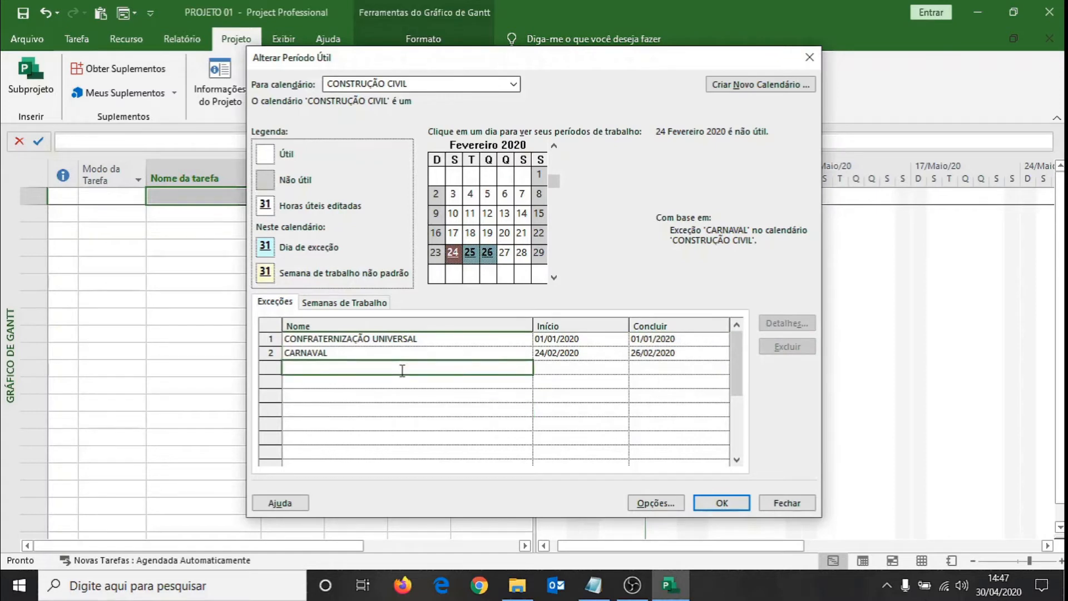
click(553, 277)
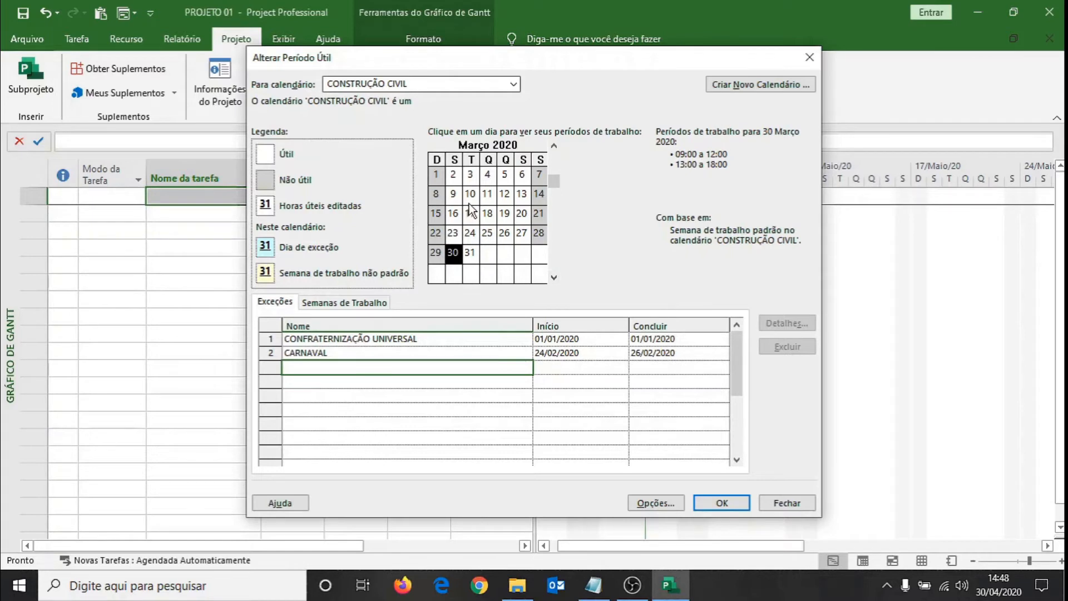
click(553, 277)
click(521, 194)
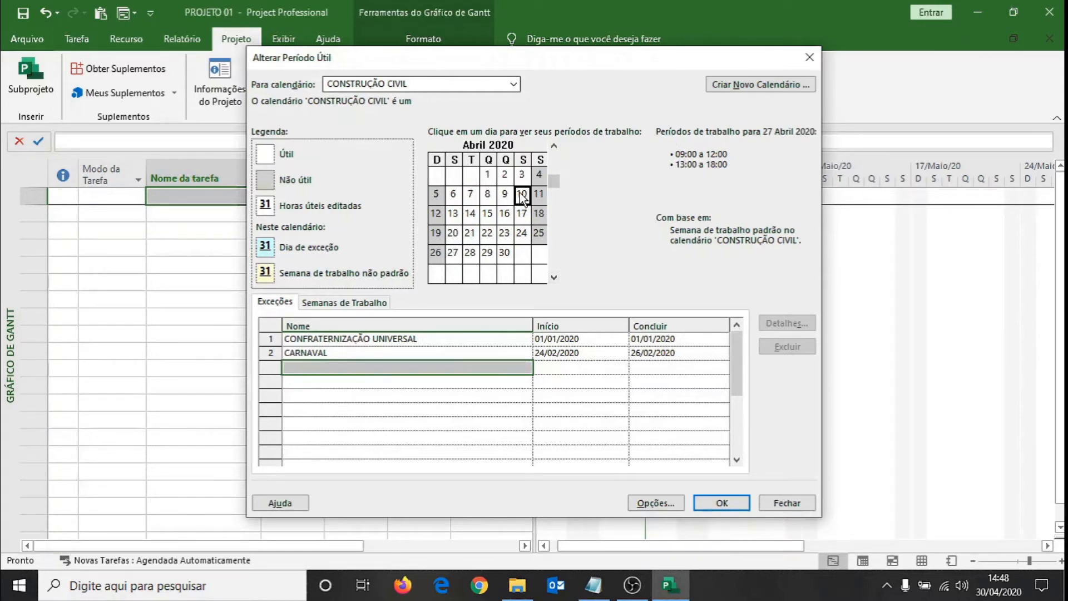
click(325, 369)
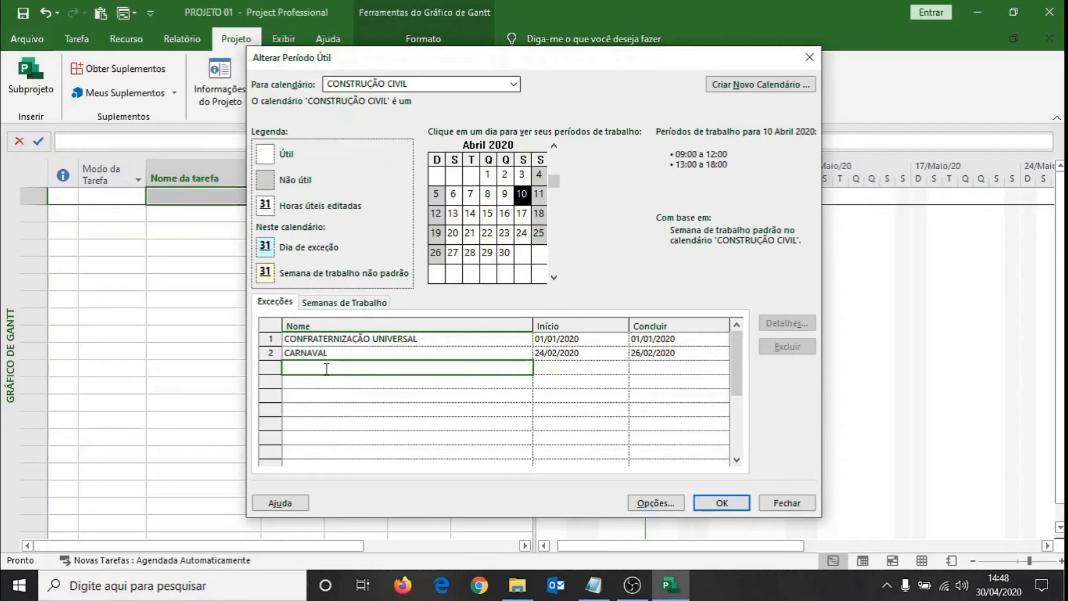
text(PAIXÃO CRISTO)
key(Return)
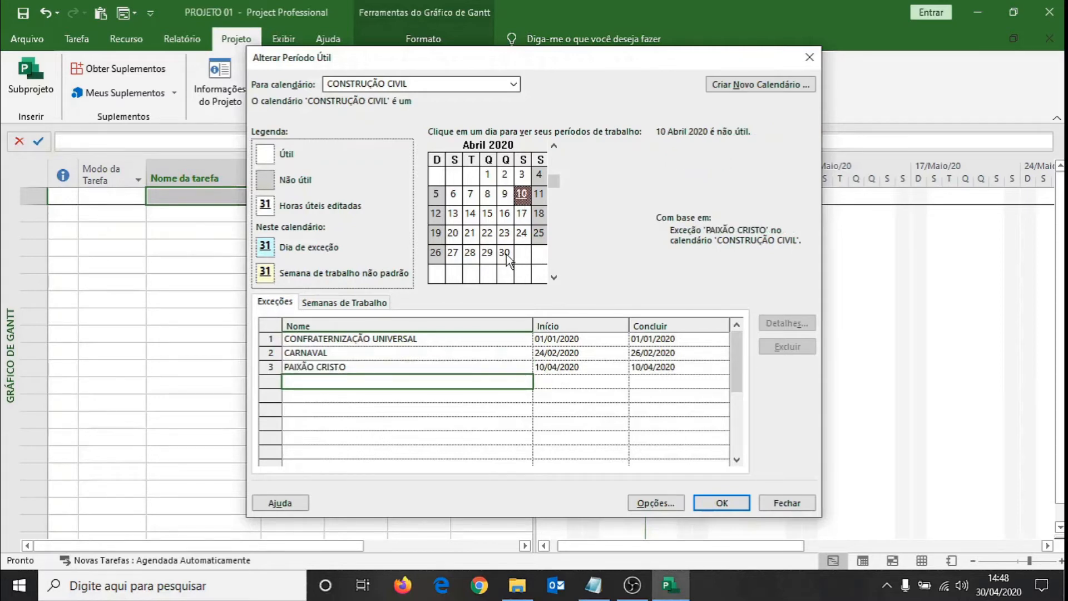
Add the exception INCONFIDÊNCIA MINEIRA on 21 April 2020 to the CONSTRUÇÃO CIVIL calendar.
click(470, 234)
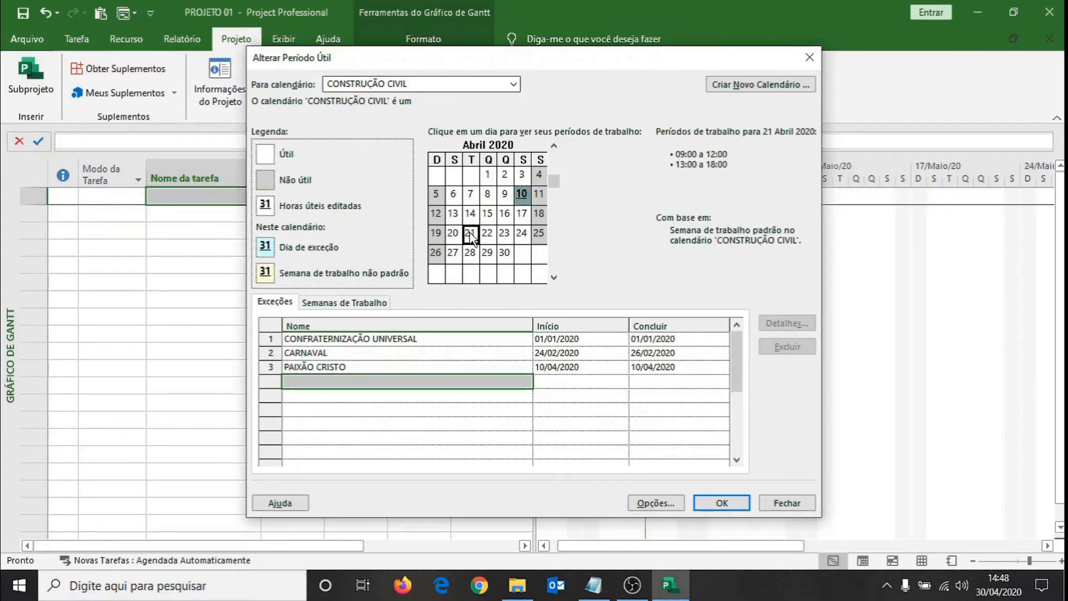
click(379, 382)
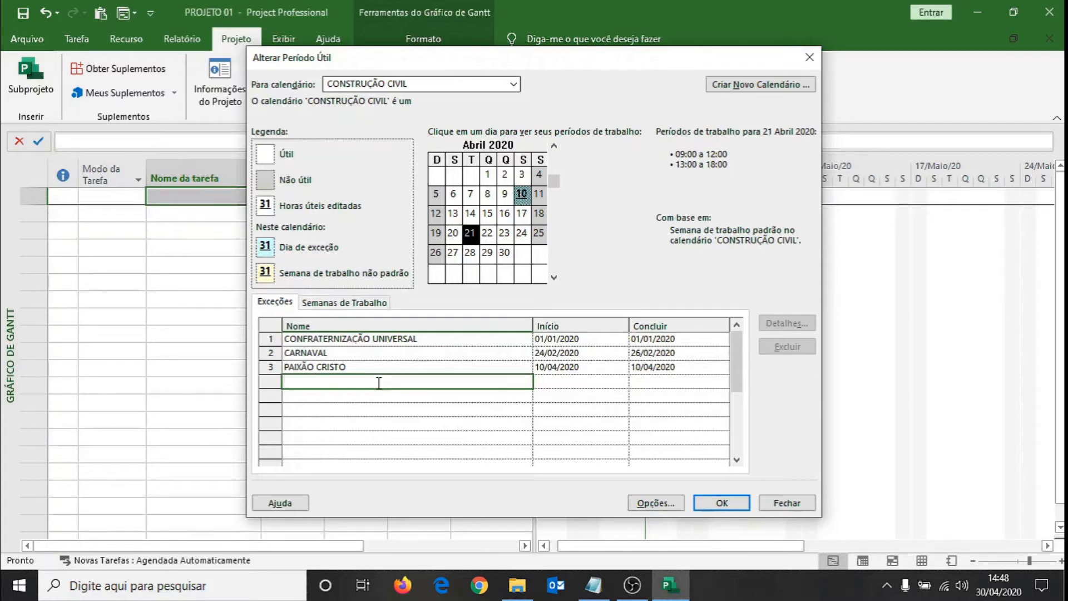
text(INCONFER)
key(BackSpace)
text(IDÊNCIA MINEIRA)
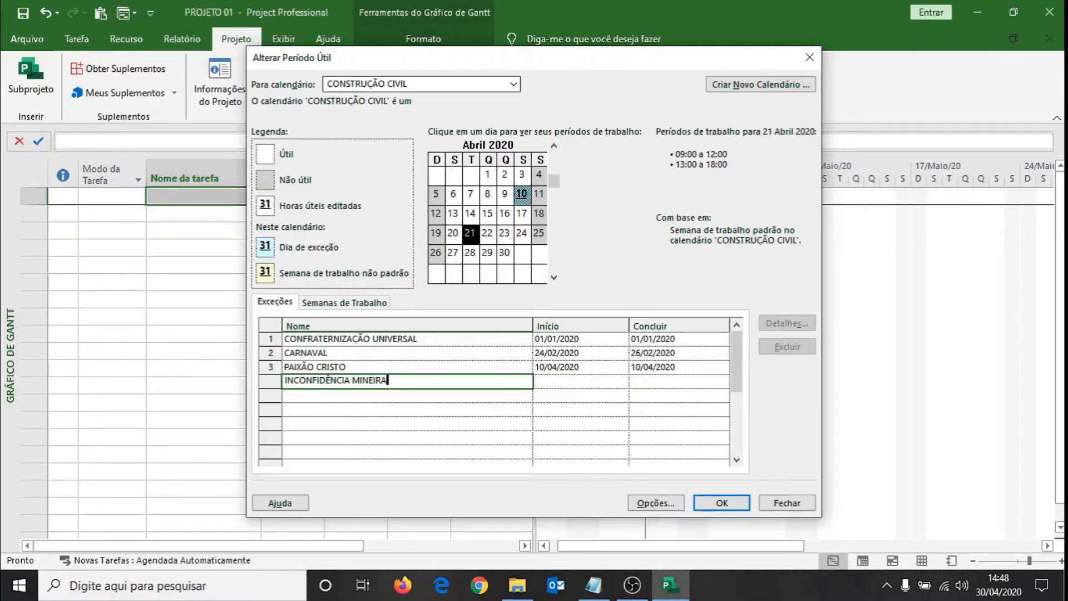
key(Return)
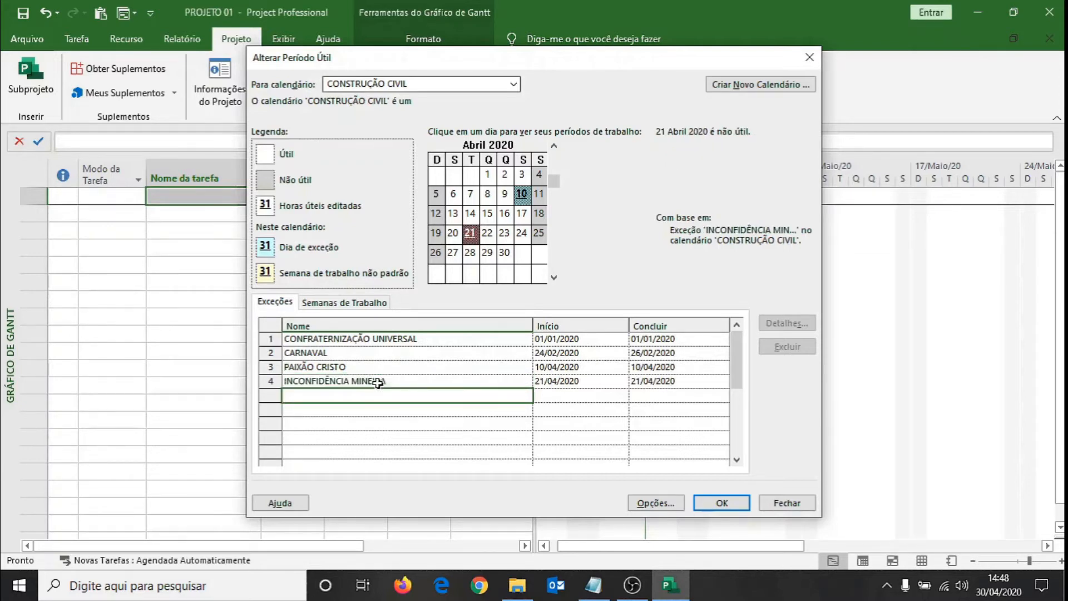
Add the exception DIA DO TRABALHO on 1 May 2020 to the CONSTRUÇÃO CIVIL calendar.
click(552, 277)
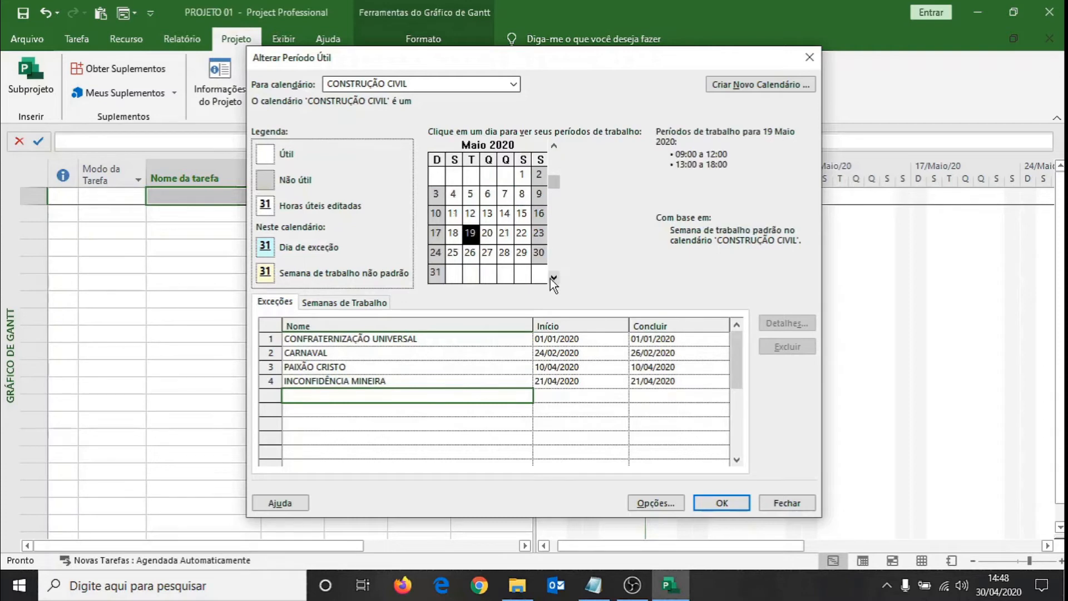
click(523, 175)
click(364, 397)
text(DIA)
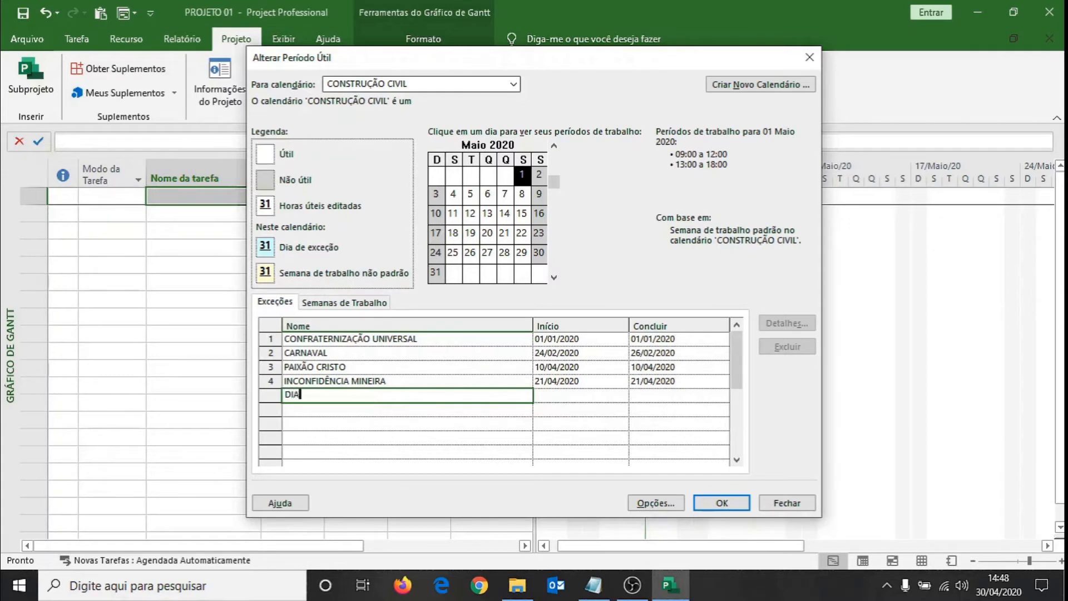
text( DO TRABALHO)
key(Return)
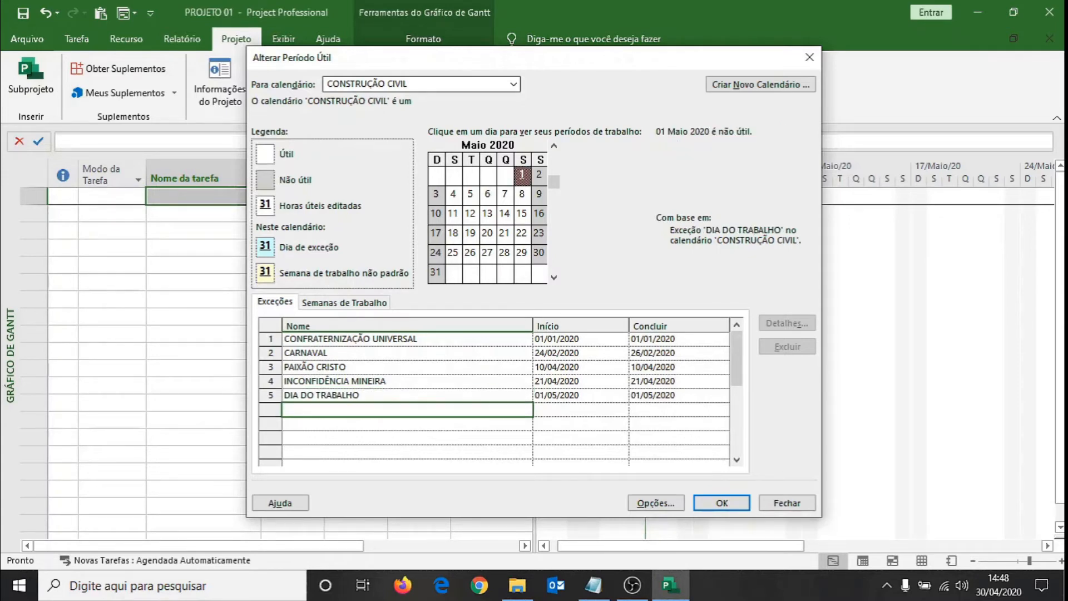
Check the next holiday in the FERIADOS file in Notepad and add the exception INDEPENDÊNCIA on 7 September 2020 in Project.
click(554, 276)
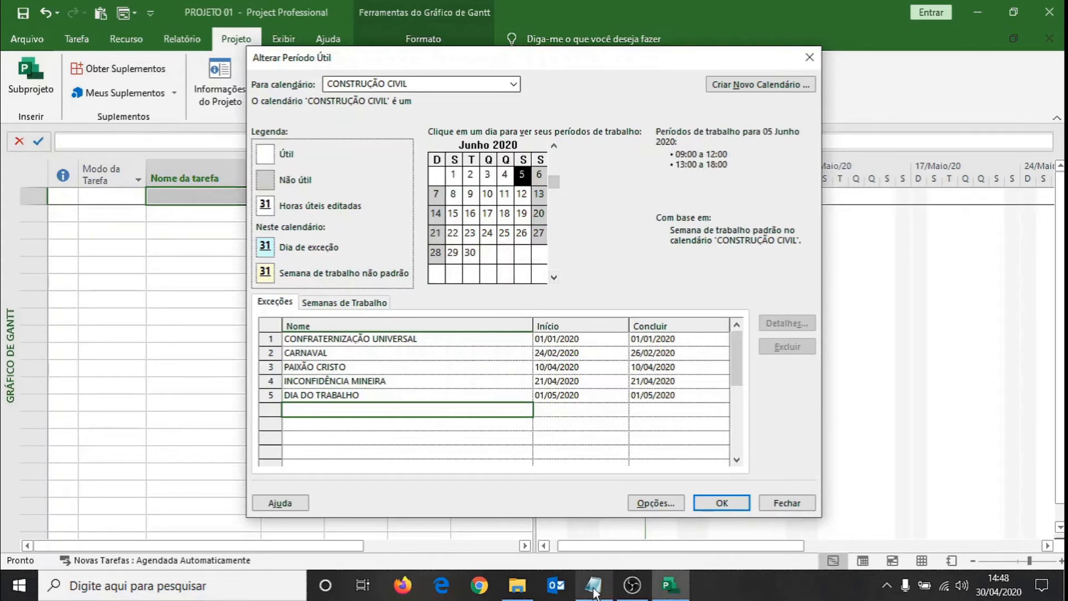
click(594, 585)
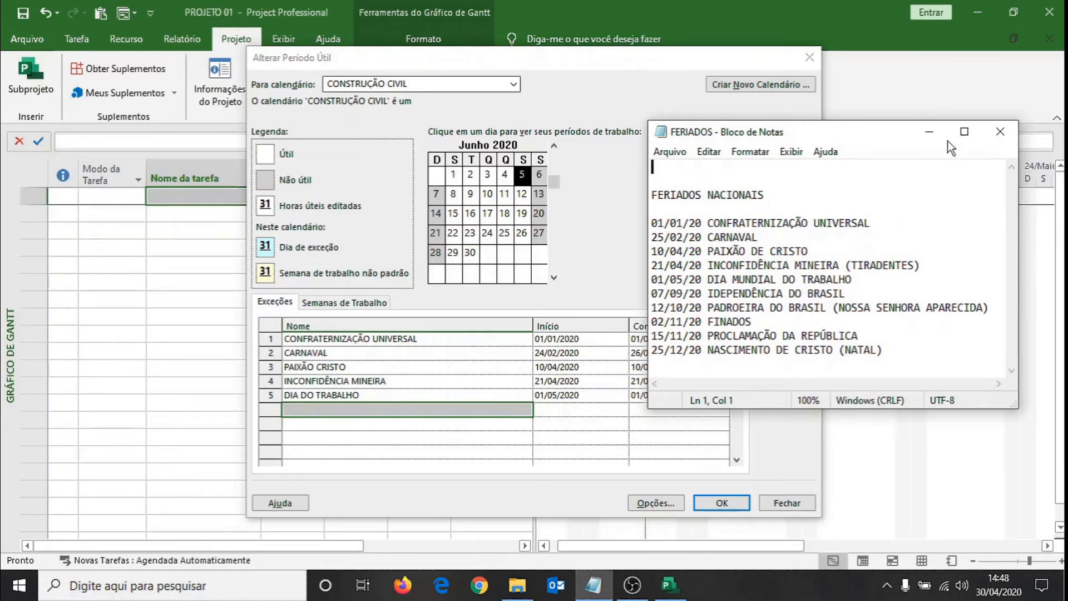
click(929, 131)
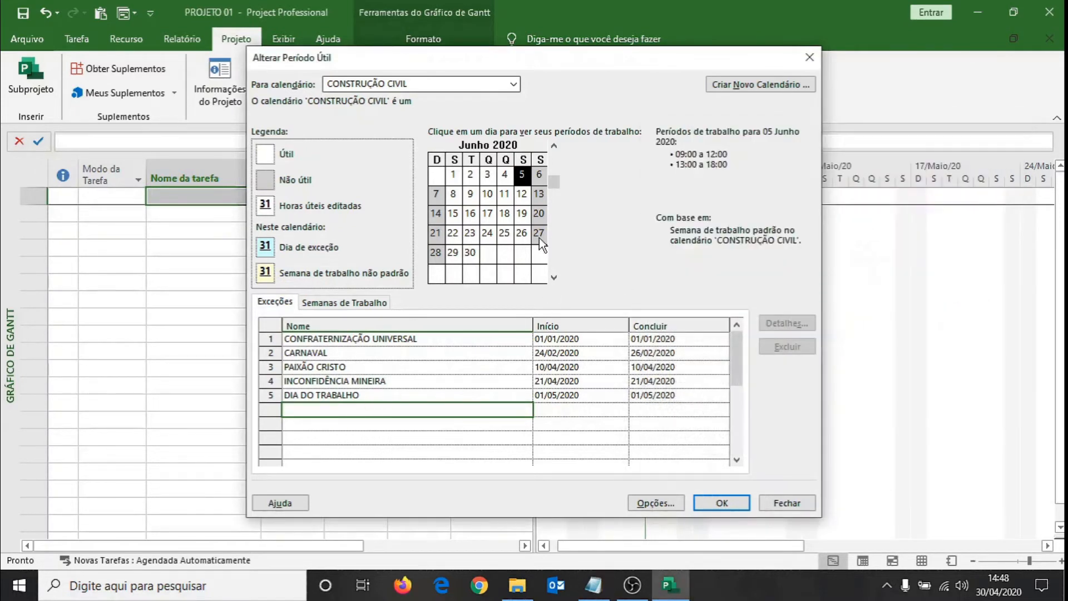
click(555, 278)
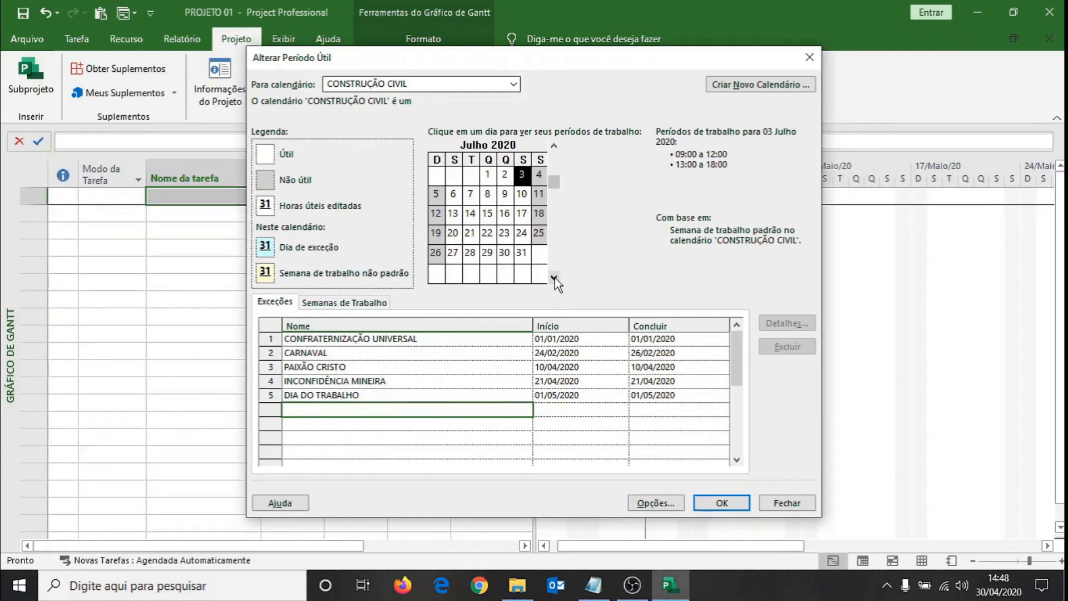
click(555, 278)
click(555, 277)
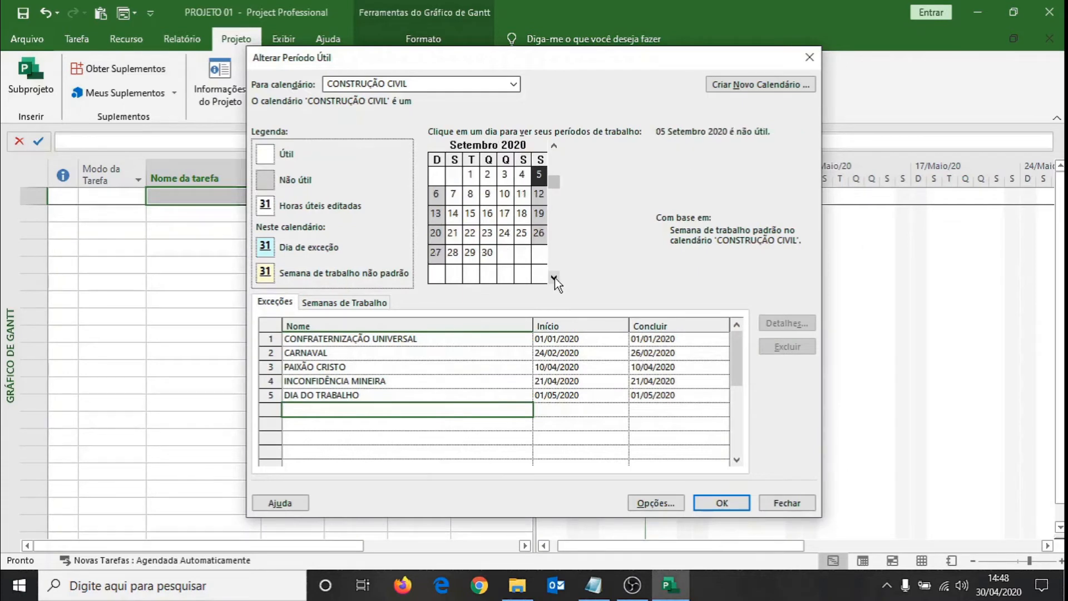
click(453, 195)
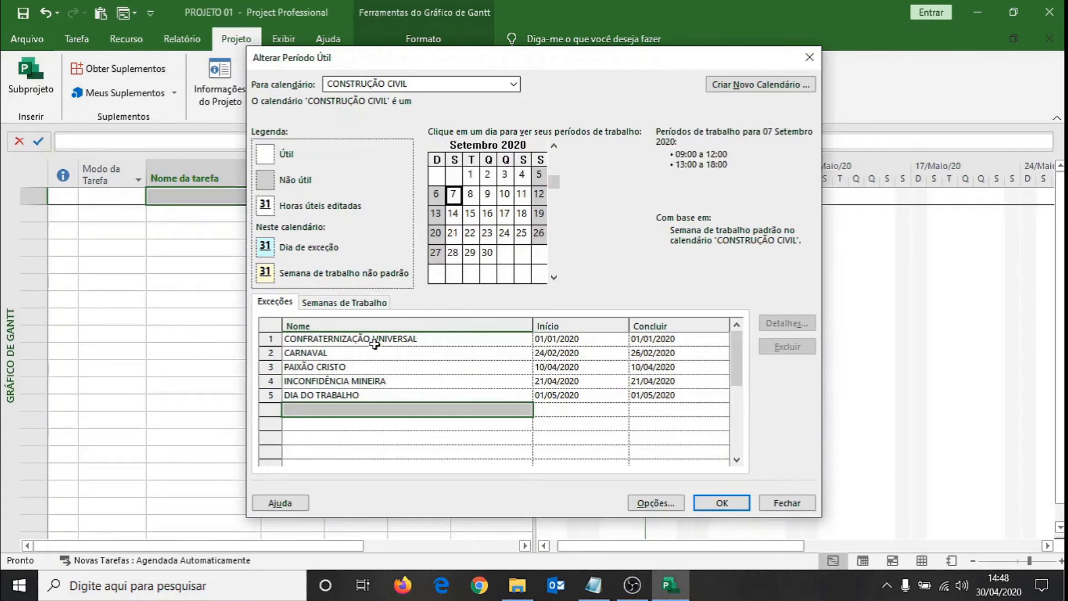
click(348, 408)
text(INDEPED)
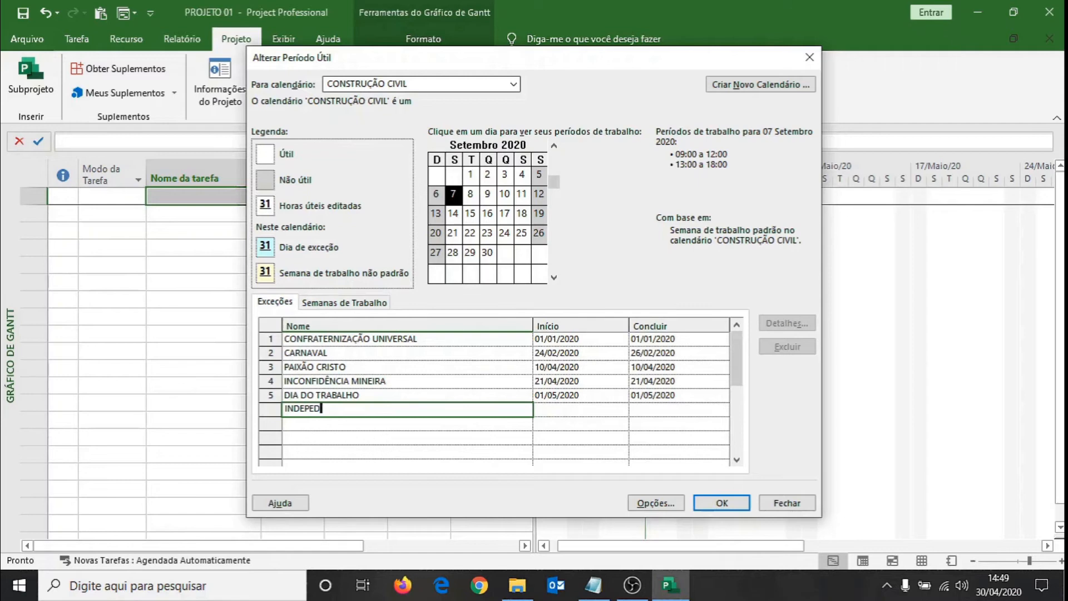
text(ÊNCIA)
click(315, 407)
text(N)
key(Return)
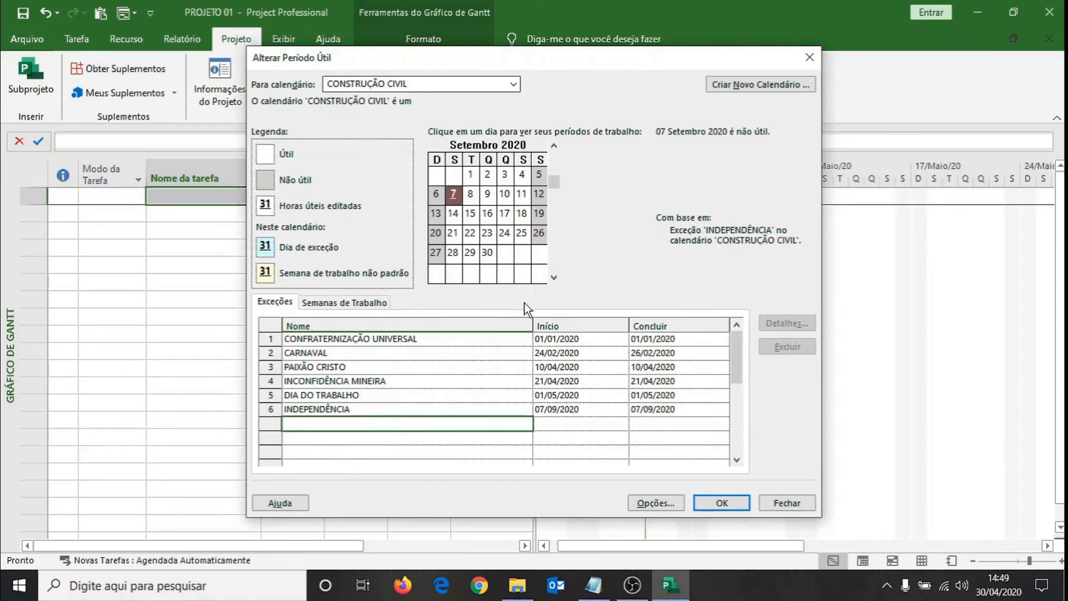
Add the exception PADROEIRA DO BRASIL on 12 October 2020 to the CONSTRUÇÃO CIVIL calendar.
click(554, 277)
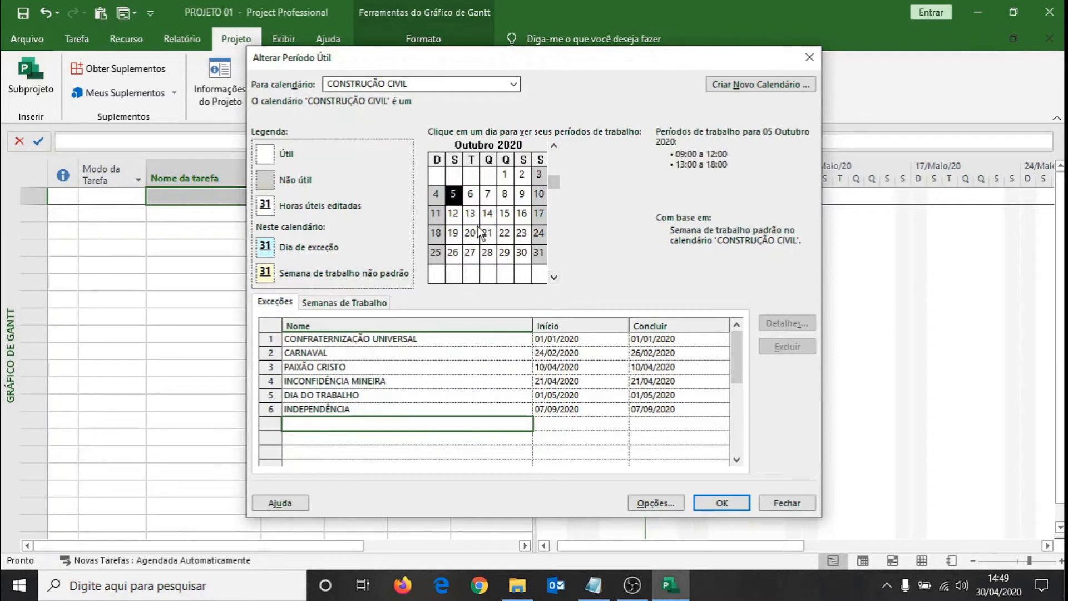
click(453, 213)
click(322, 424)
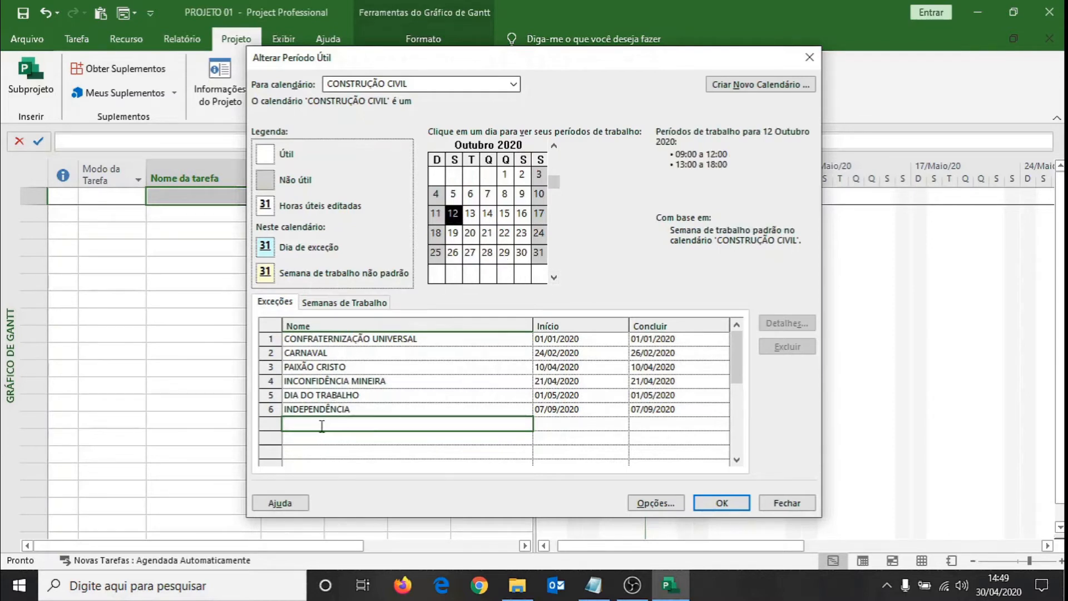
text(PADROEIRA DO BRASIL)
key(Return)
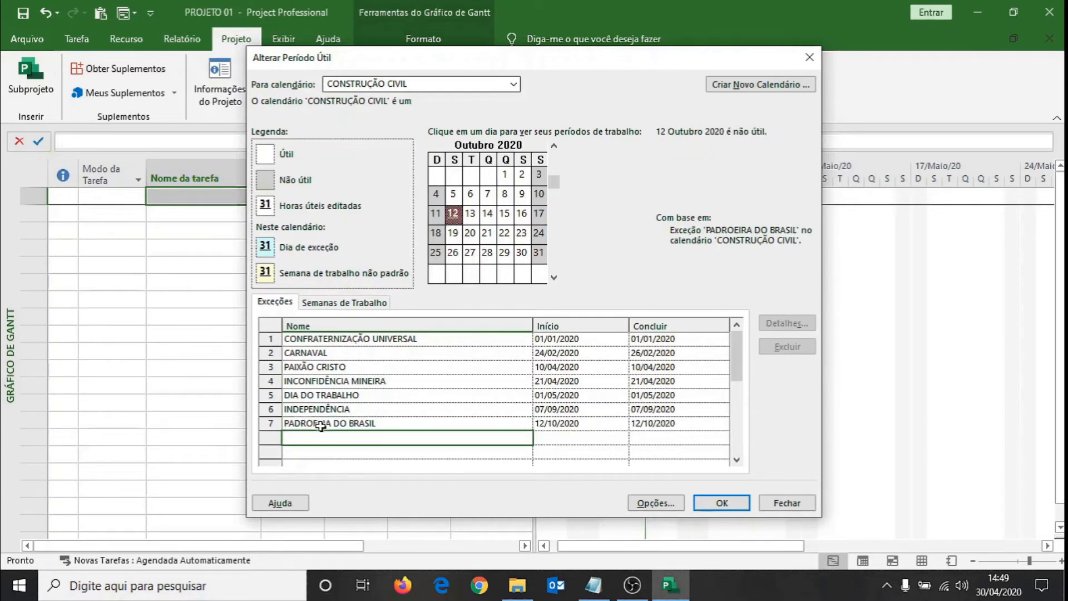
Add the exception FINADOS on 2 November 2020 to the CONSTRUÇÃO CIVIL calendar.
click(554, 277)
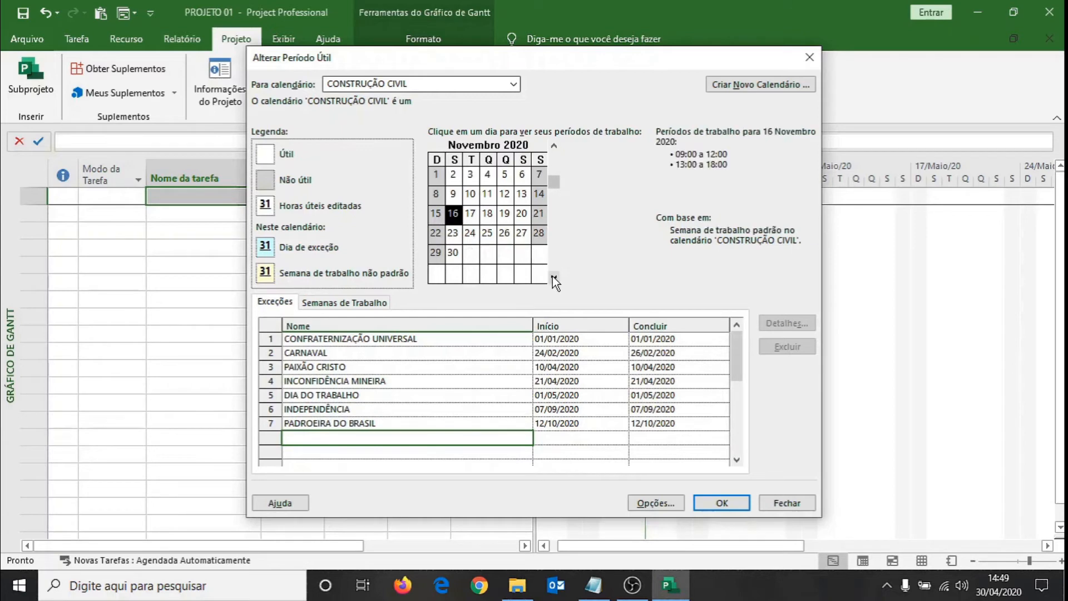
click(453, 174)
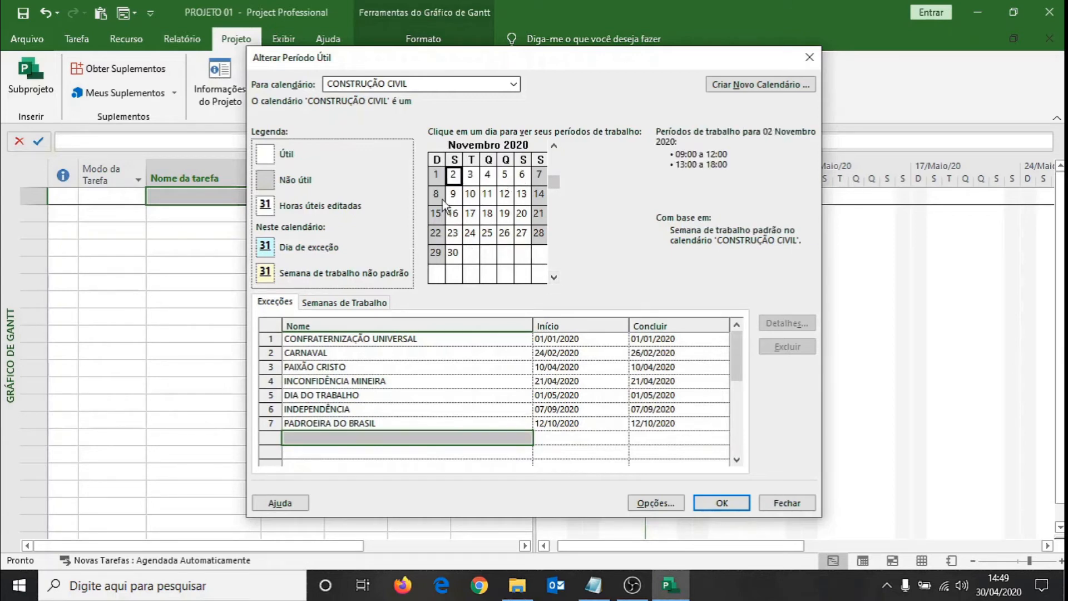
click(334, 437)
text(FI)
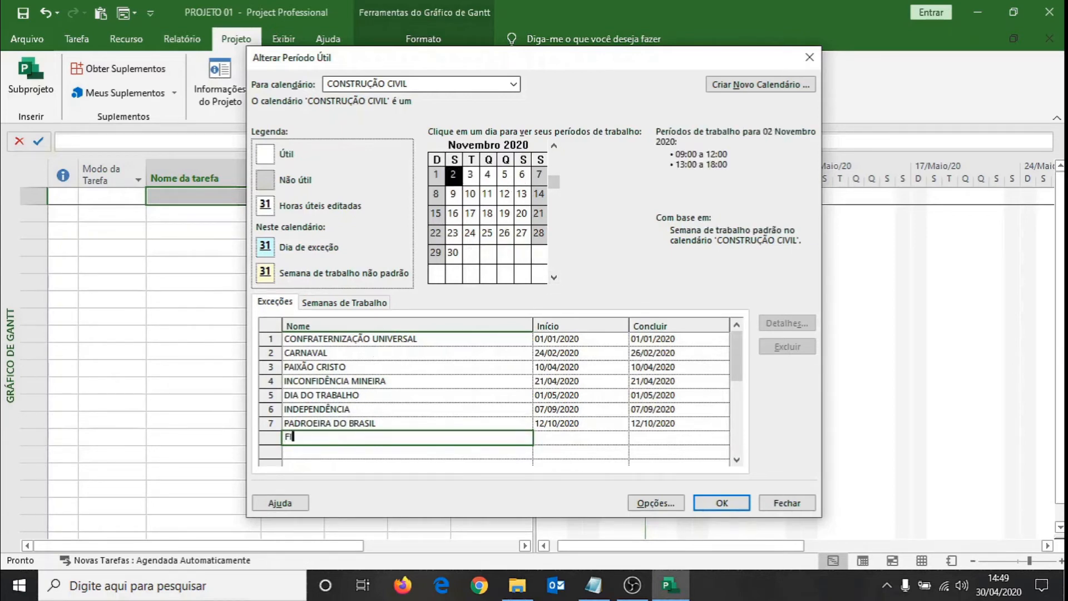
text(NADOS)
key(Return)
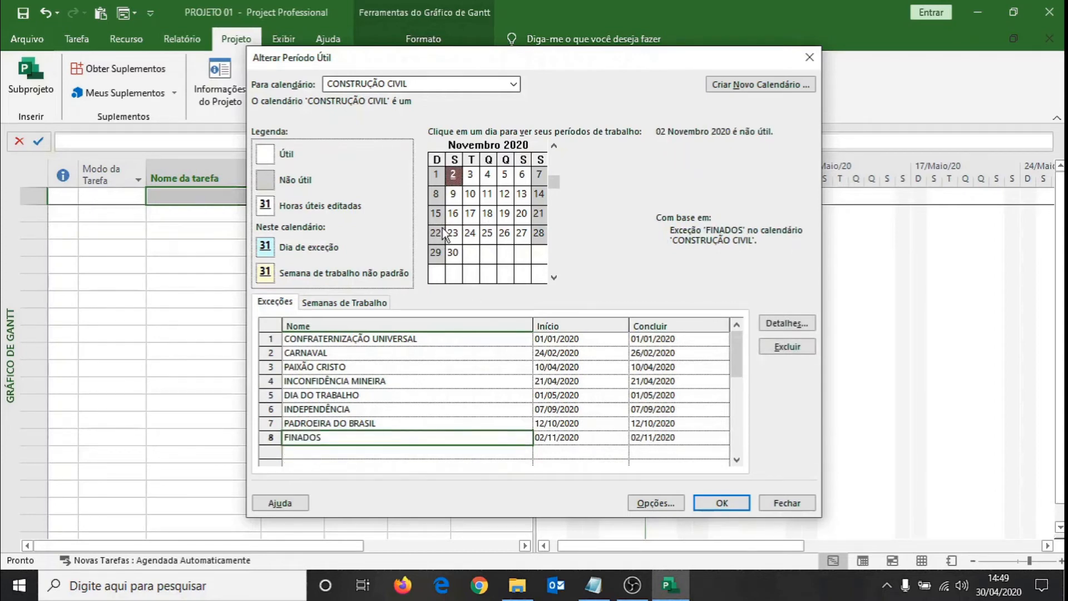
Add the exception PROCLAMAÇÃO DA REPUBLICA on 15 November 2020 to the CONSTRUÇÃO CIVIL calendar.
click(436, 213)
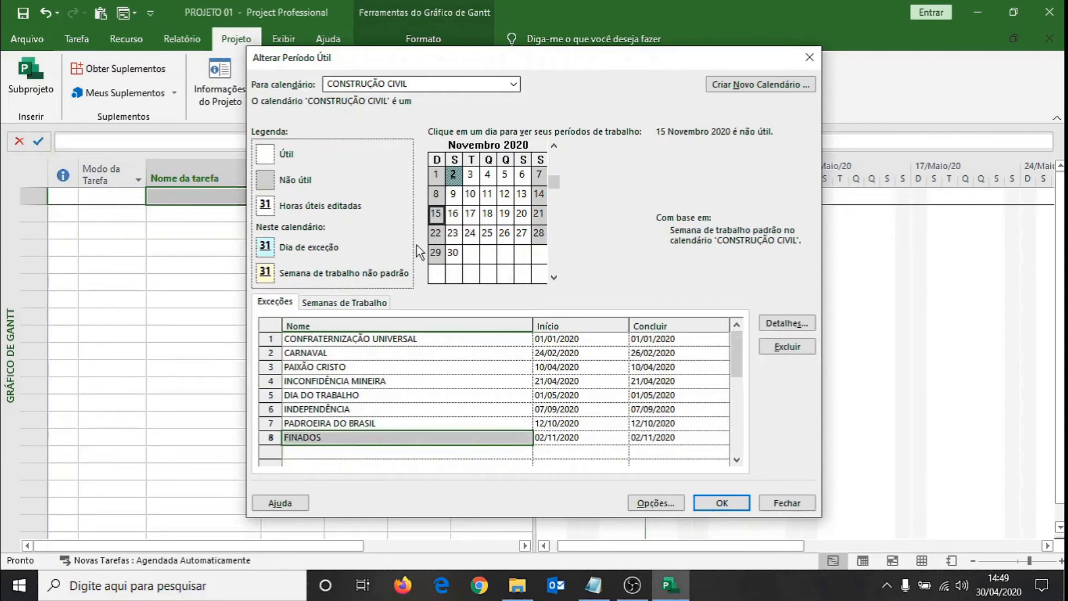
click(328, 451)
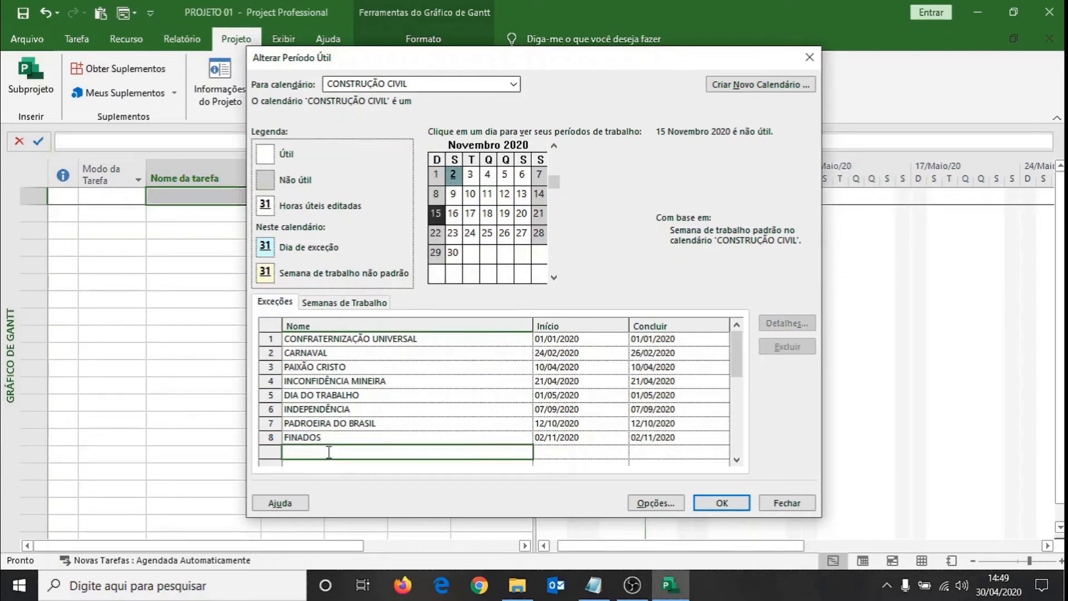
text(PROCLAMAÇÃO DA REP)
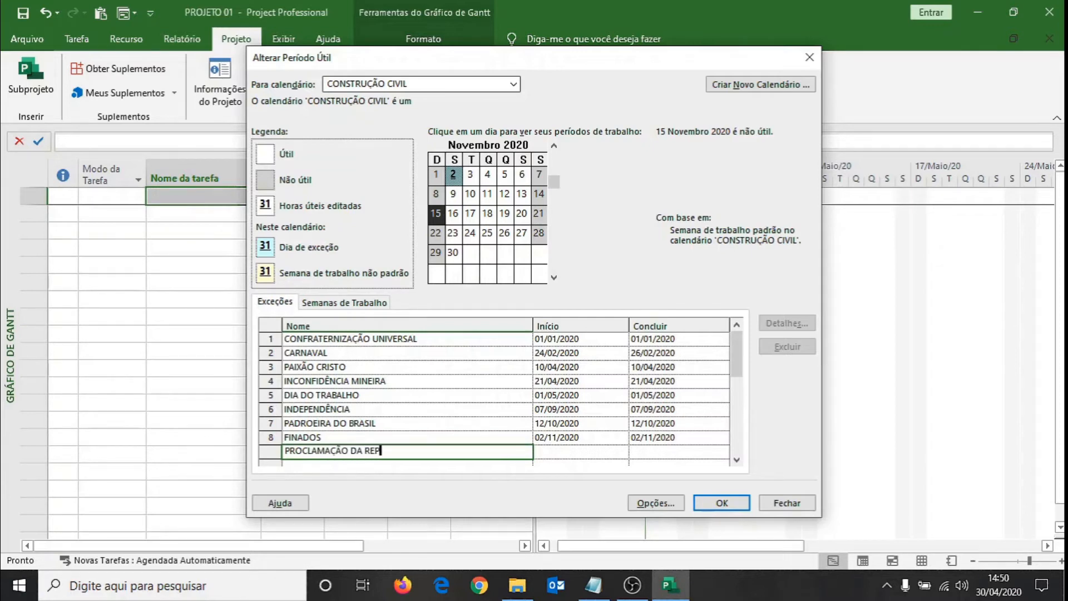
text(UBLICA)
click(389, 434)
click(567, 452)
click(423, 451)
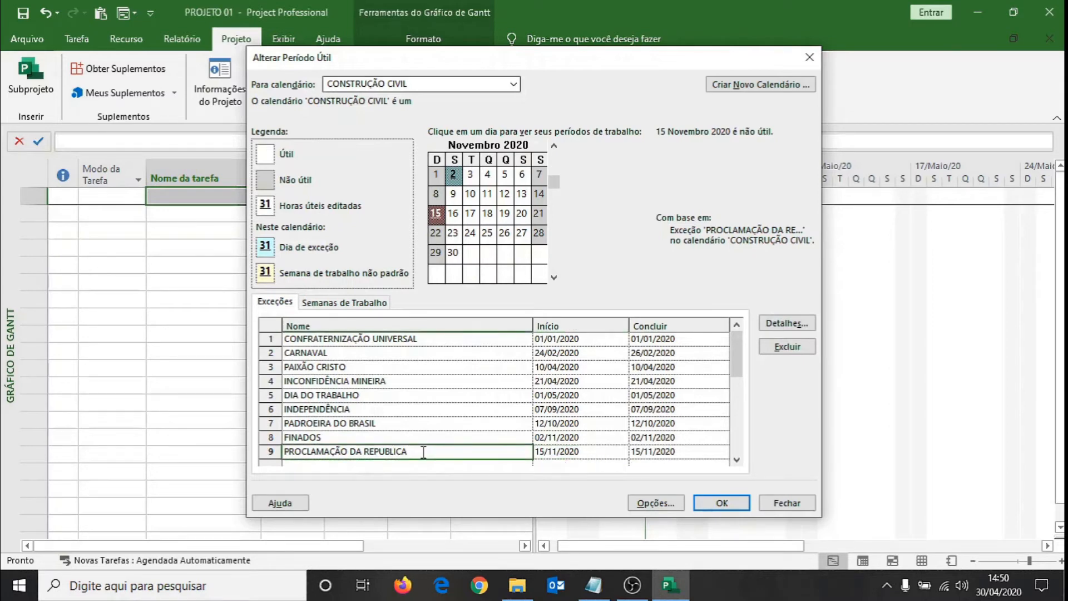
Add the exception NATAL on 25 December 2020 to the CONSTRUÇÃO CIVIL calendar.
click(554, 277)
click(522, 234)
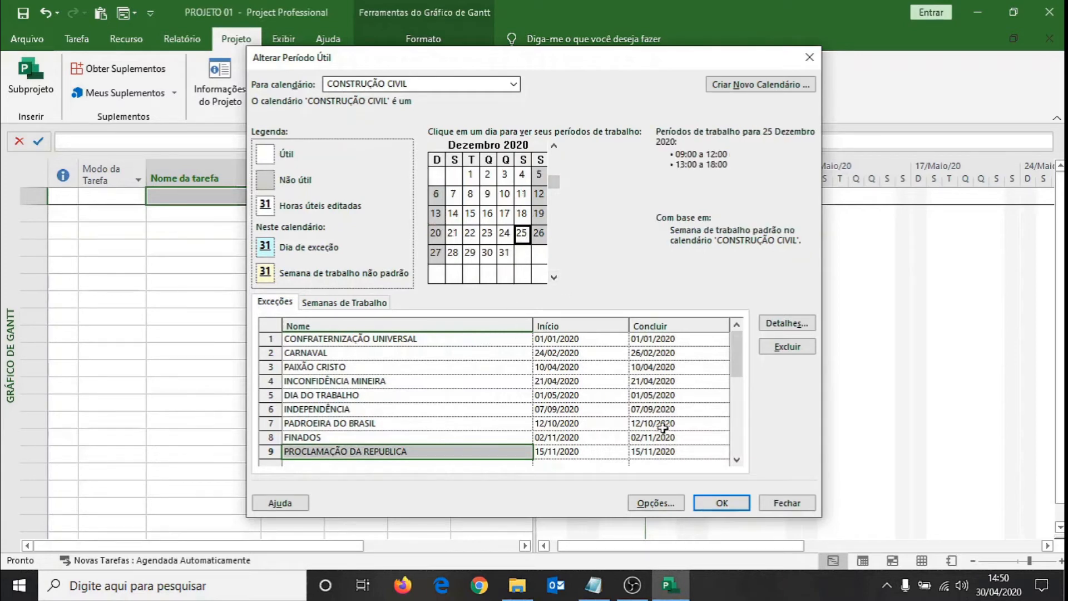
click(736, 459)
click(736, 459)
click(403, 437)
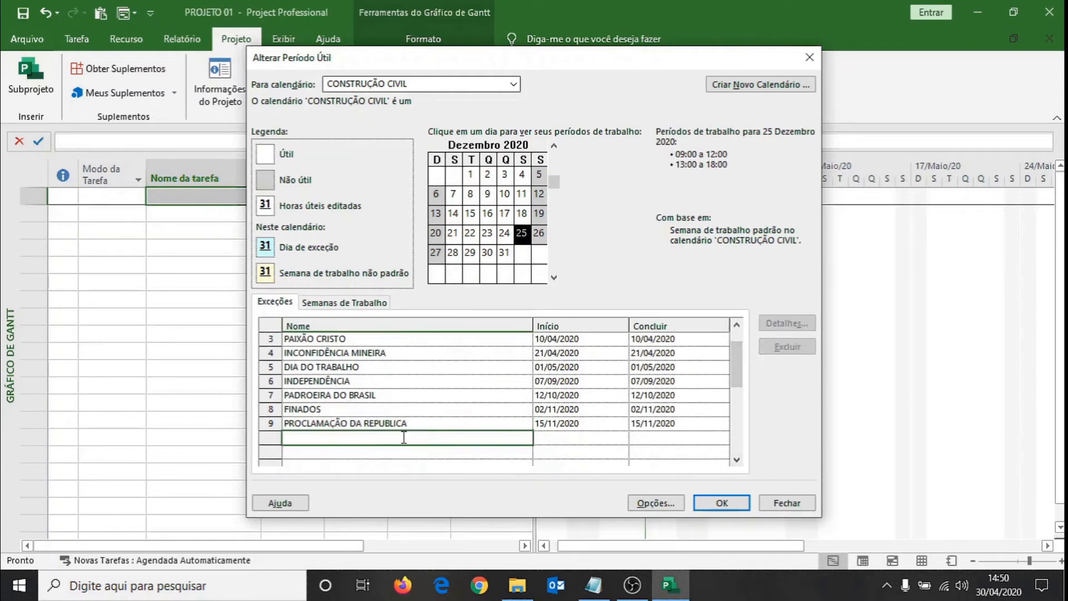
text(NATAL)
key(Return)
click(437, 367)
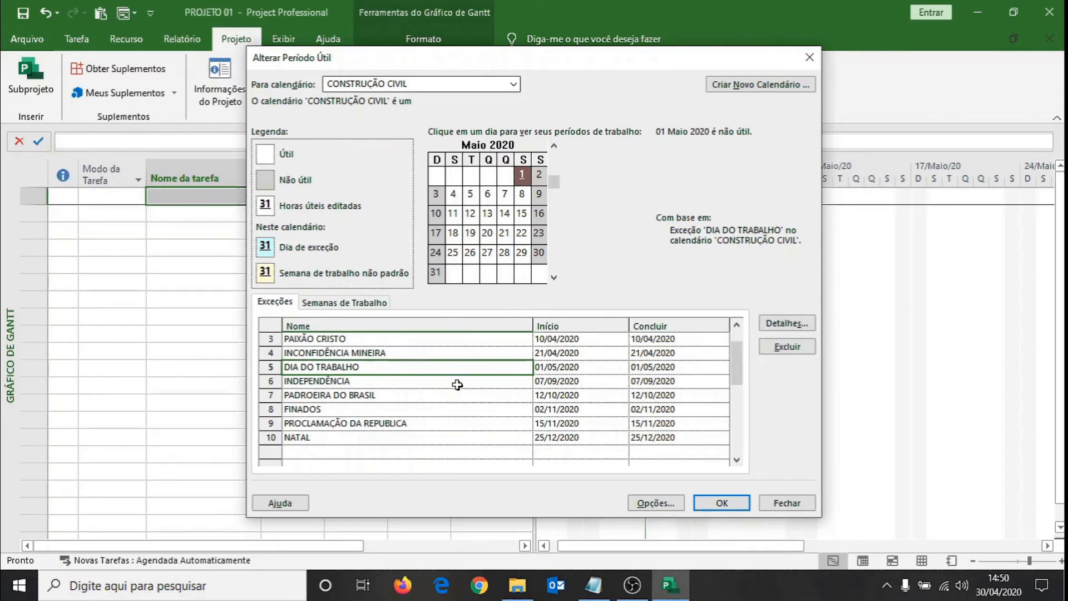
Make the CONFRATERNIZAÇÃO UNIVERSAL exception recur annually on 01 Janeiro, ending after 3 occurrences.
drag(737, 365, 736, 350)
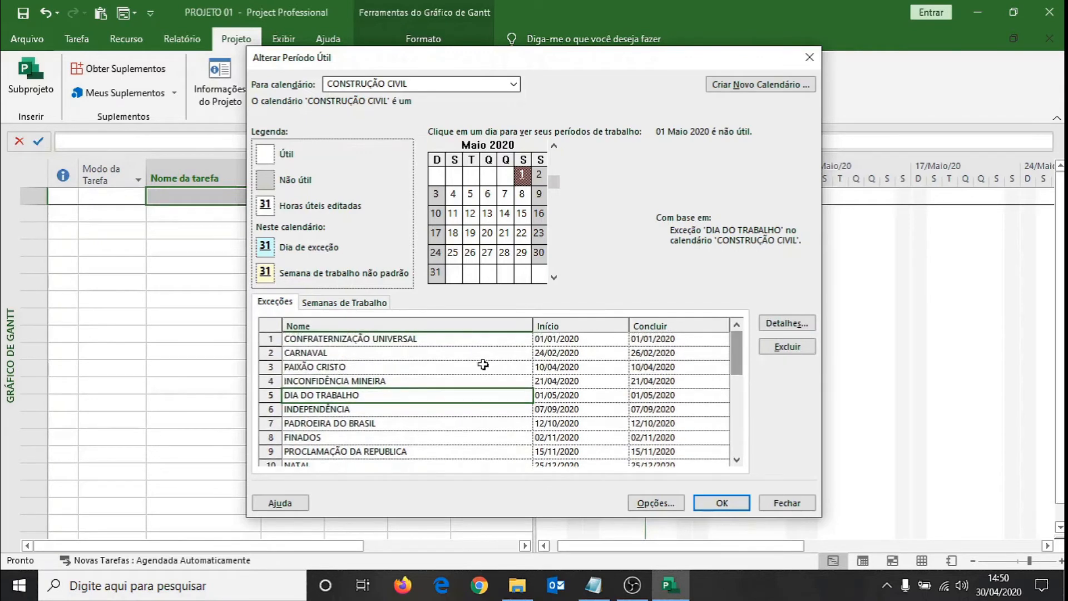
click(404, 340)
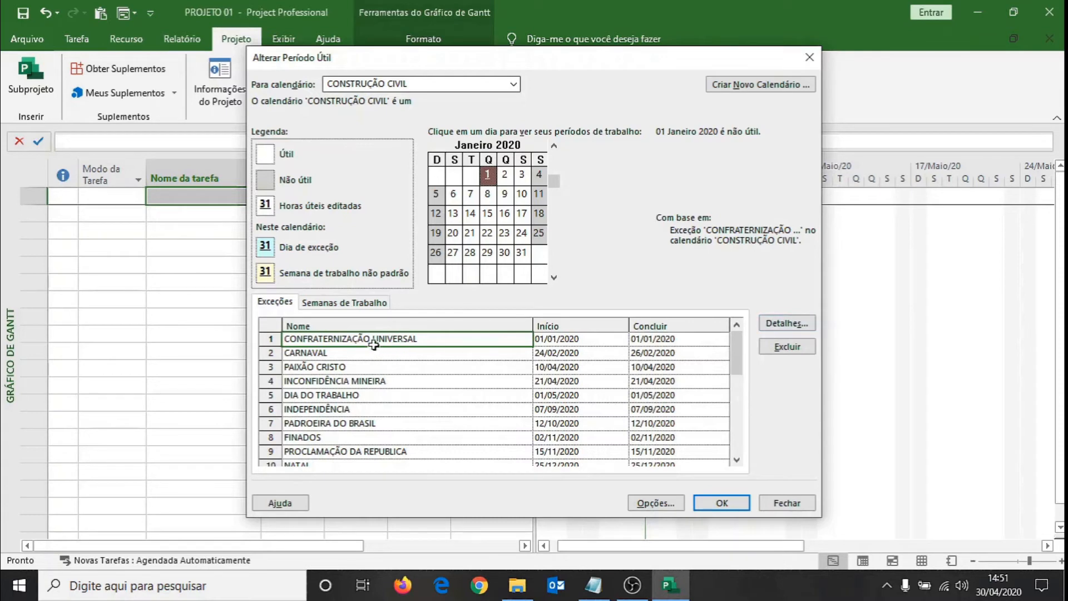
click(778, 323)
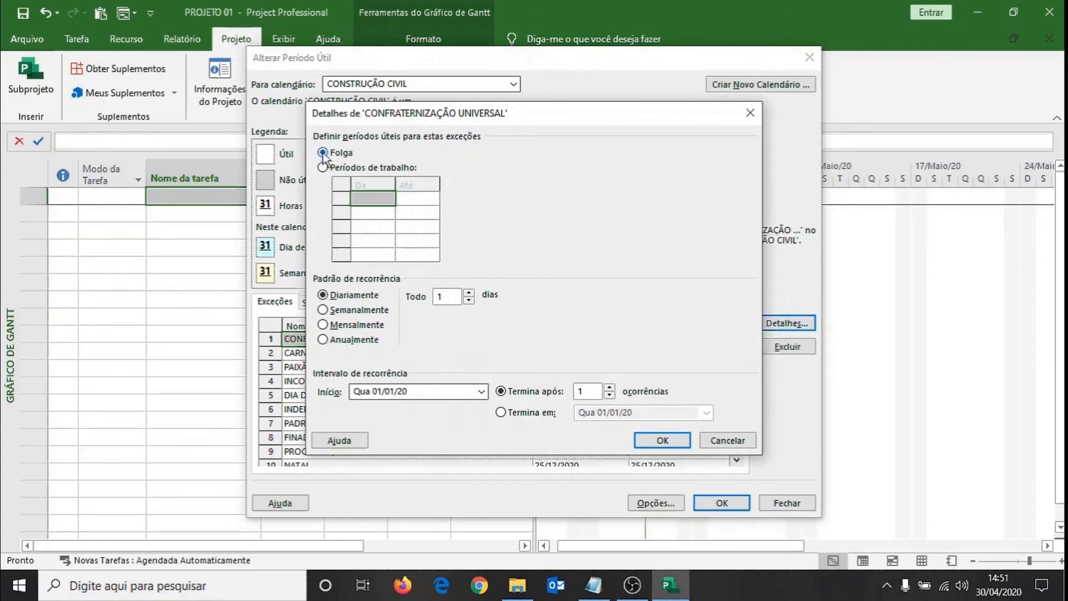
click(324, 340)
click(610, 389)
click(610, 389)
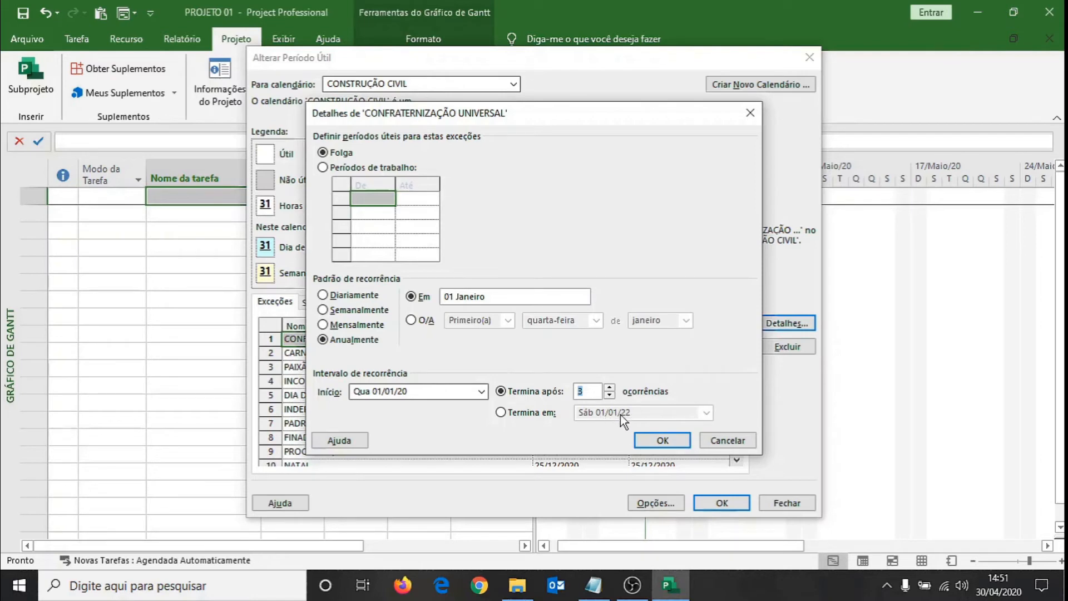
click(664, 441)
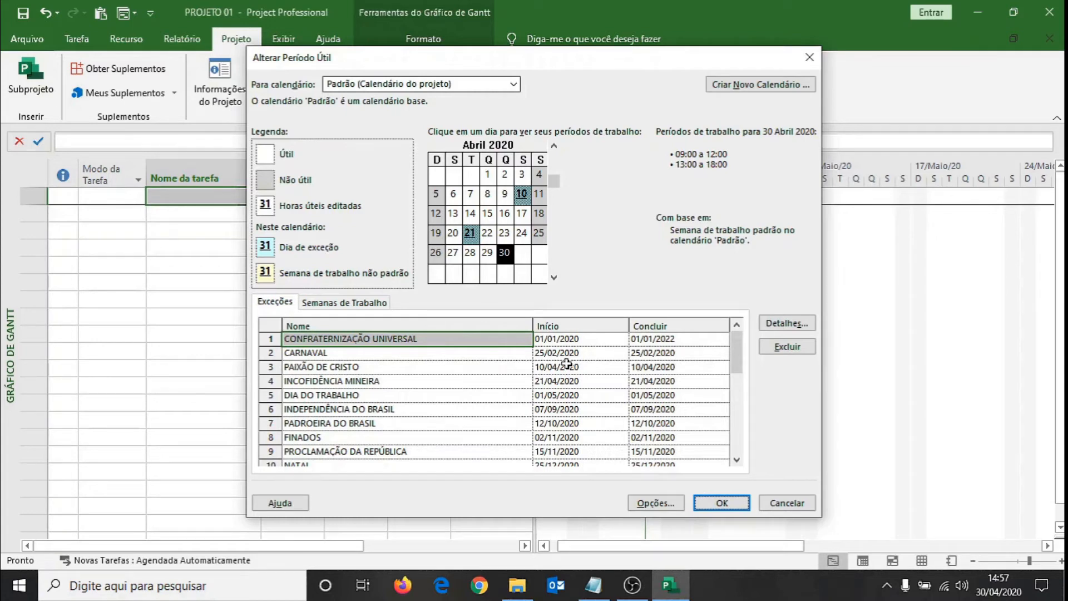
Add an exception on 16/02/2021 to the Padrão calendar and name it CARNAVAL.
click(422, 352)
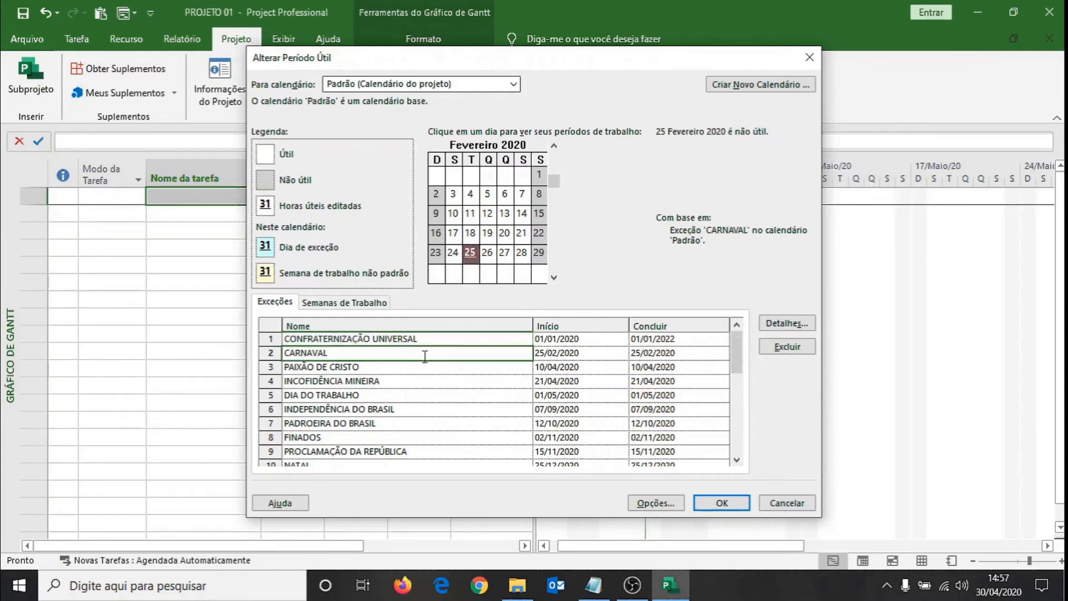
drag(732, 362, 725, 398)
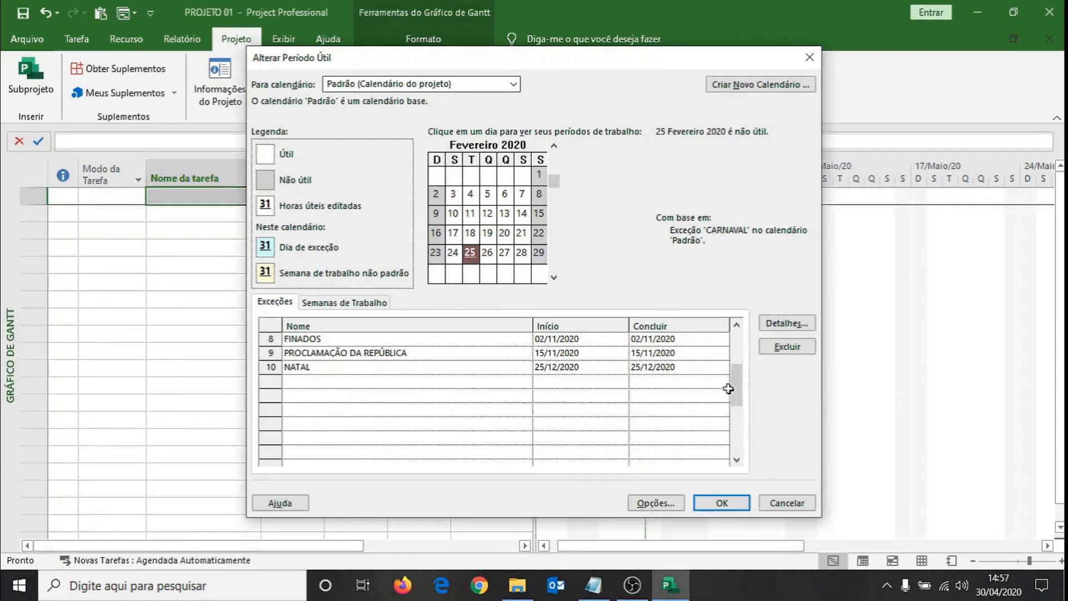
drag(736, 389, 732, 340)
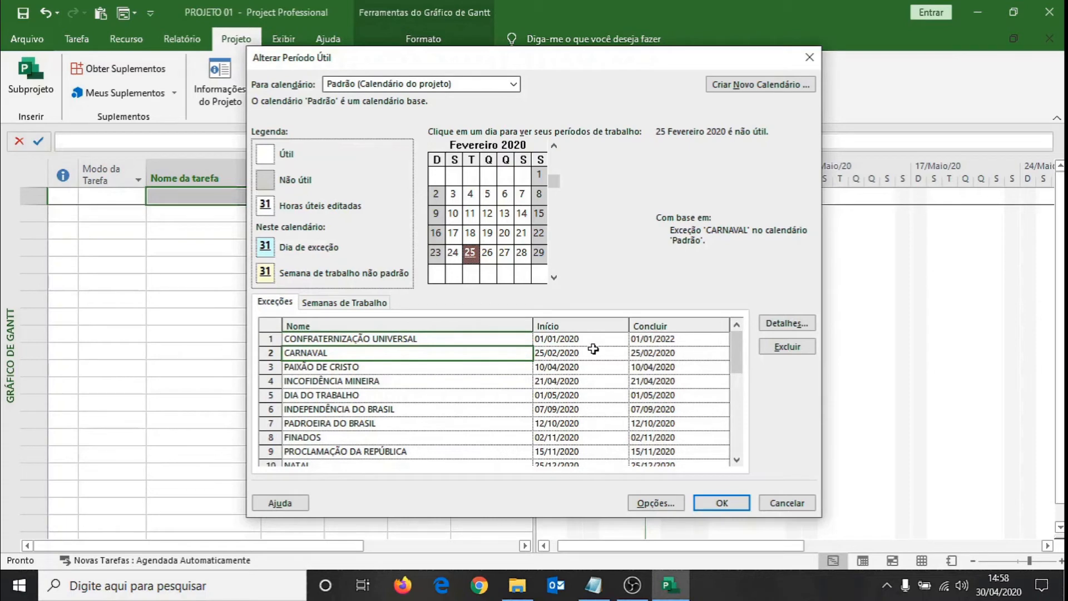
drag(735, 352, 732, 377)
click(587, 398)
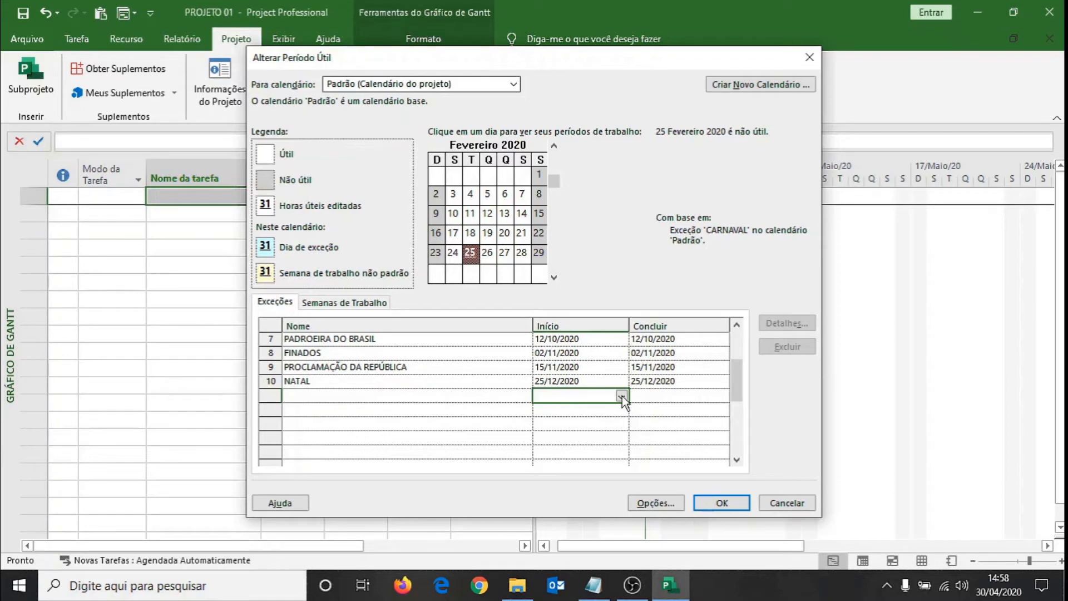
text(16/02/21)
key(Return)
click(477, 395)
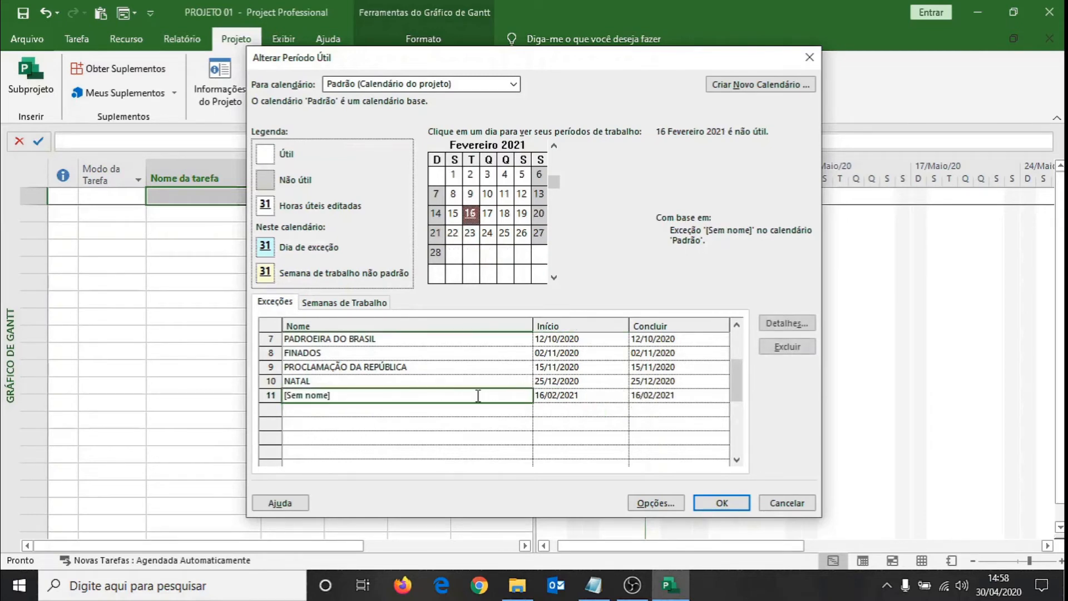
text(CAR)
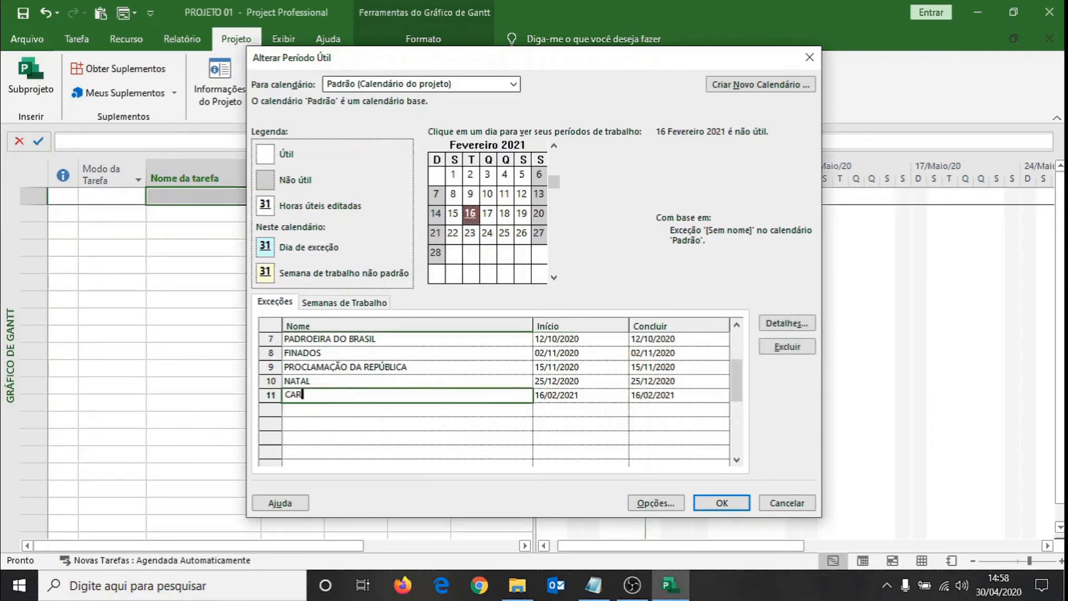
text(NAVAL)
key(Return)
Add an exception on 02/04/2021 to the Padrão calendar and name it PAIXÃO DE CRISTO.
key(Tab)
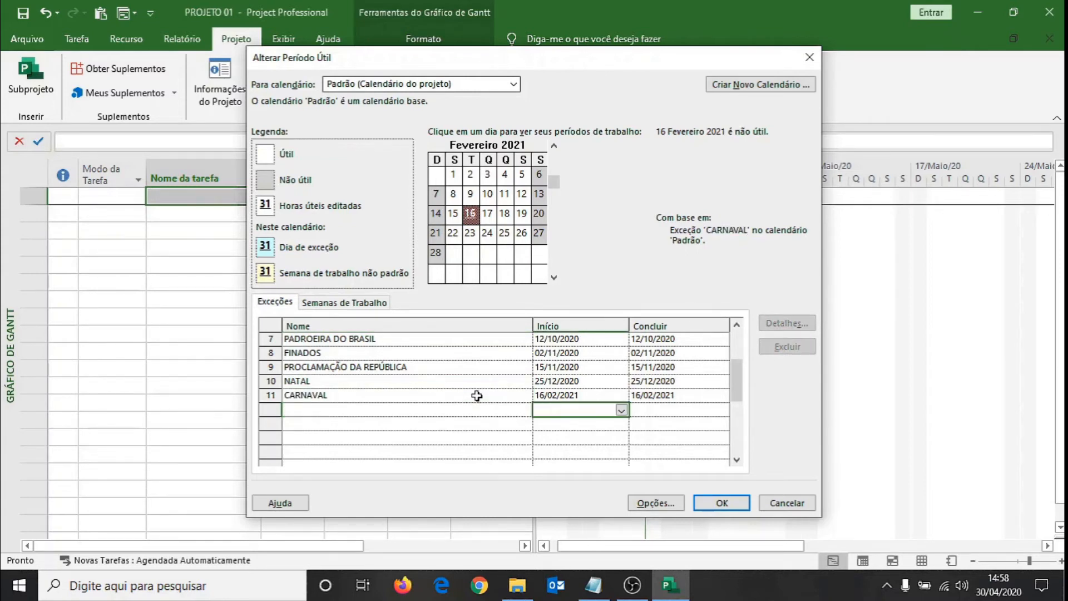
text(02/04/)
text(2021)
key(Return)
key(Up)
key(Left)
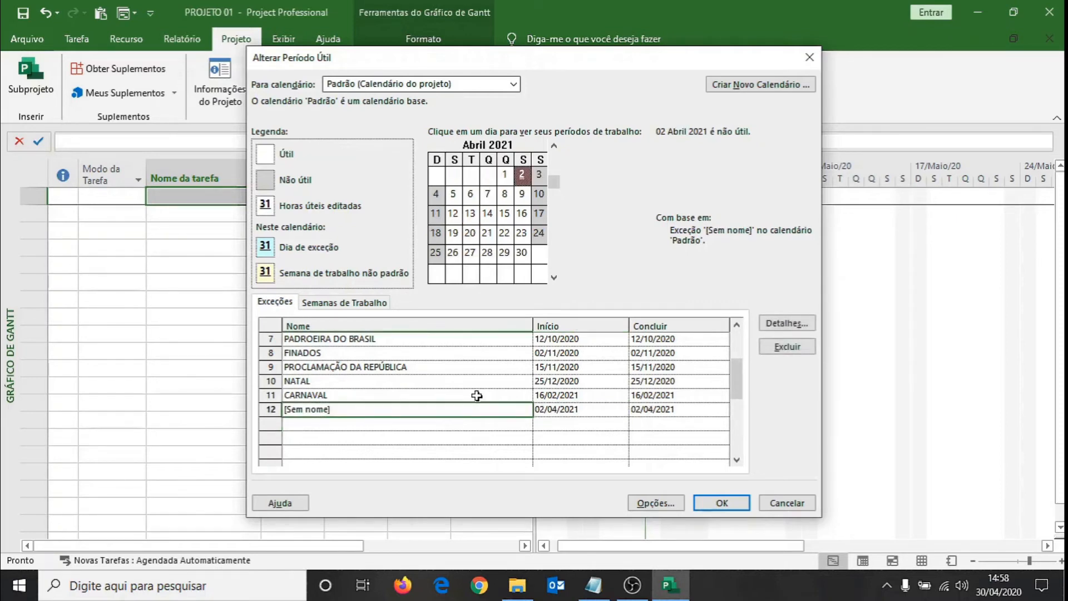
text(PAIXÃO DE CRISTO)
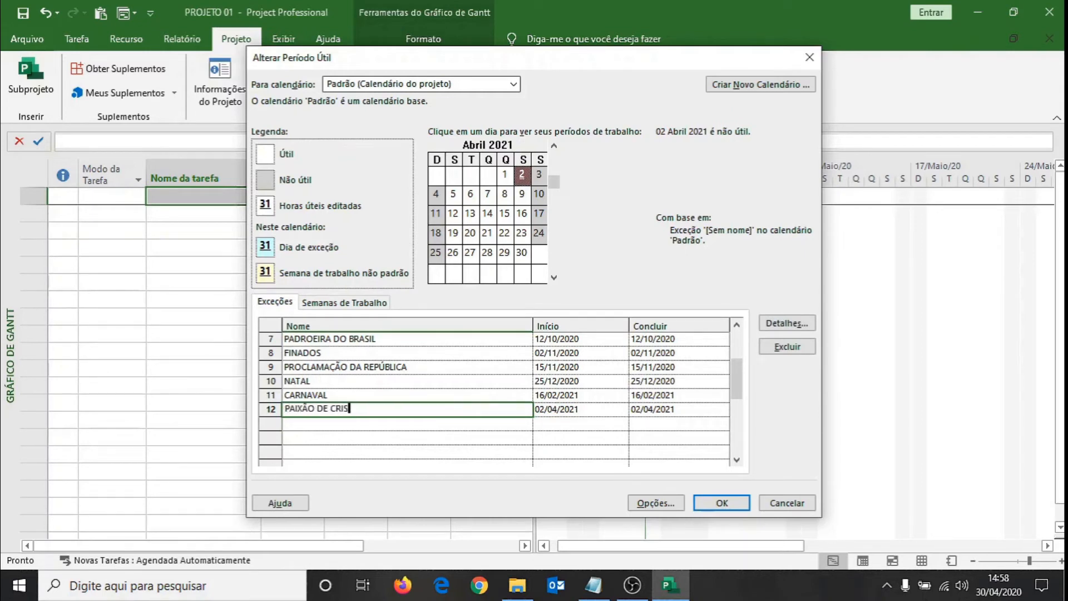
key(Return)
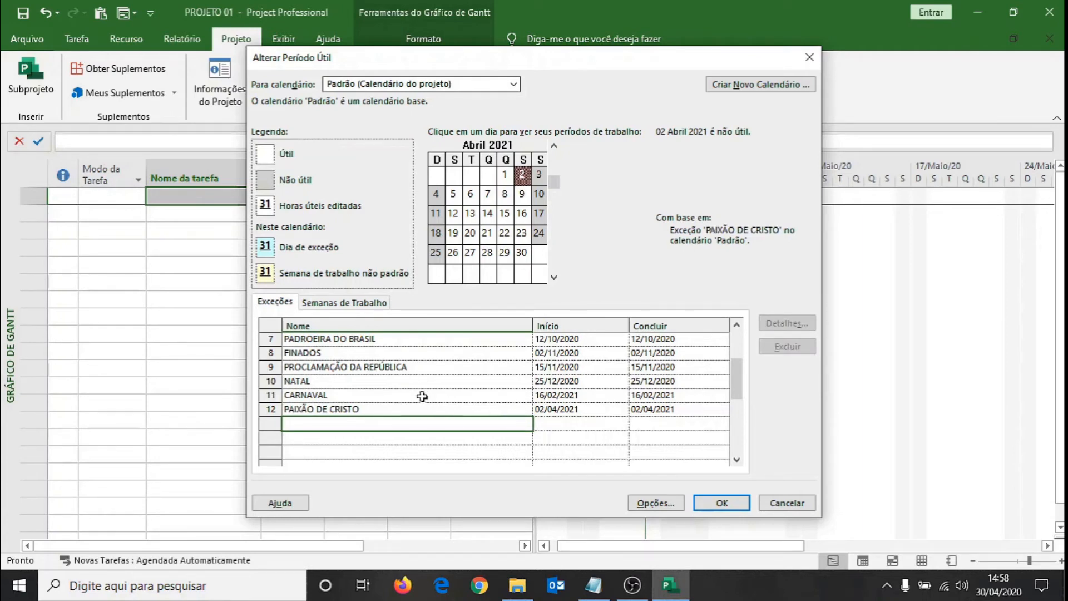
Set the 2021 CARNAVAL exception to start on 15/02/2021 and finish on 17/02/2021.
click(560, 396)
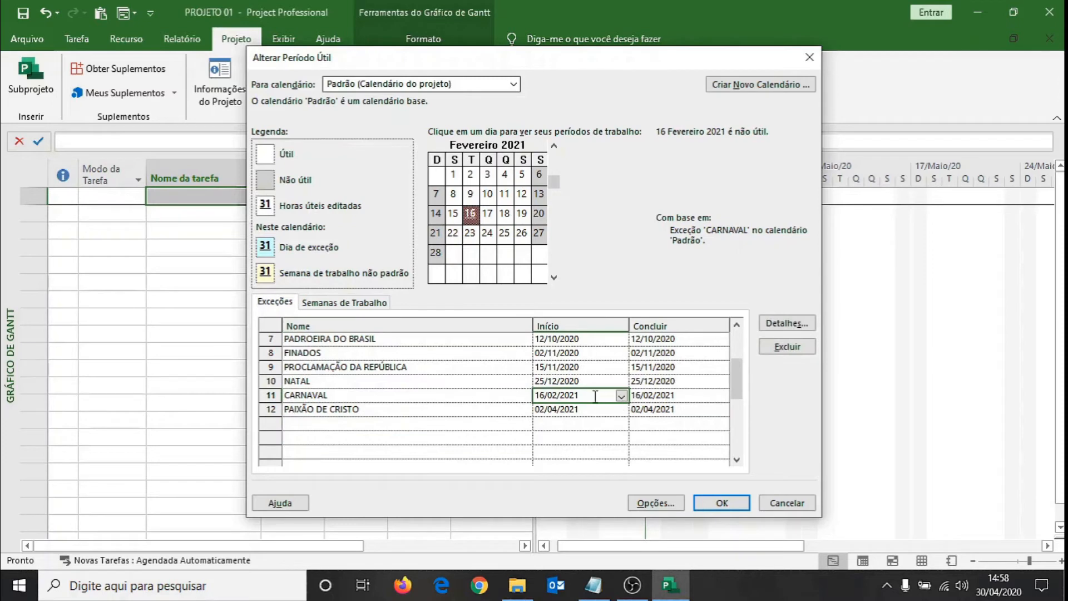
click(622, 396)
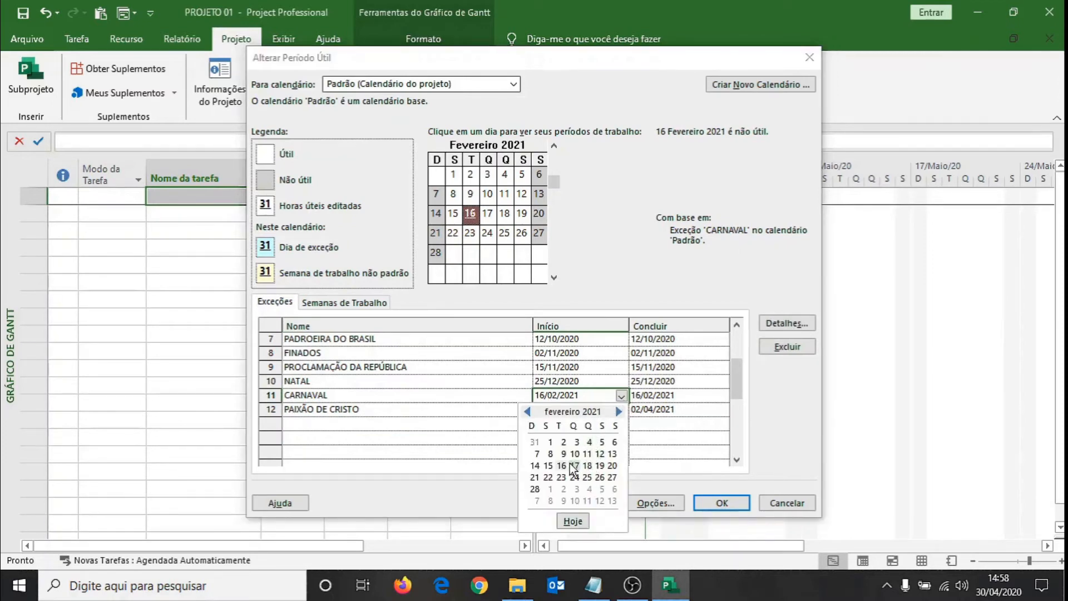
click(550, 466)
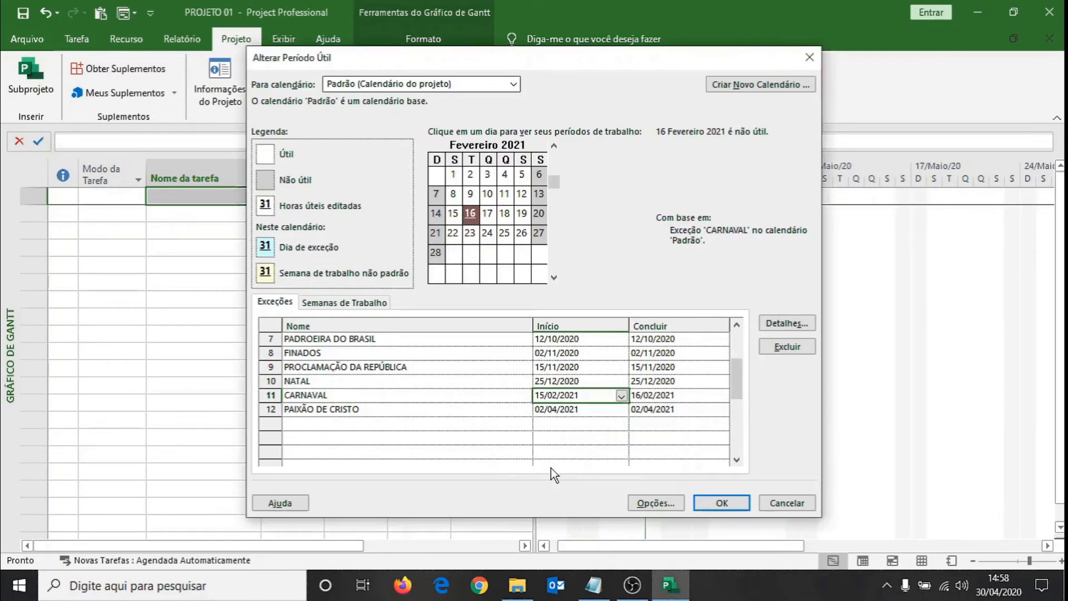
click(664, 396)
click(722, 397)
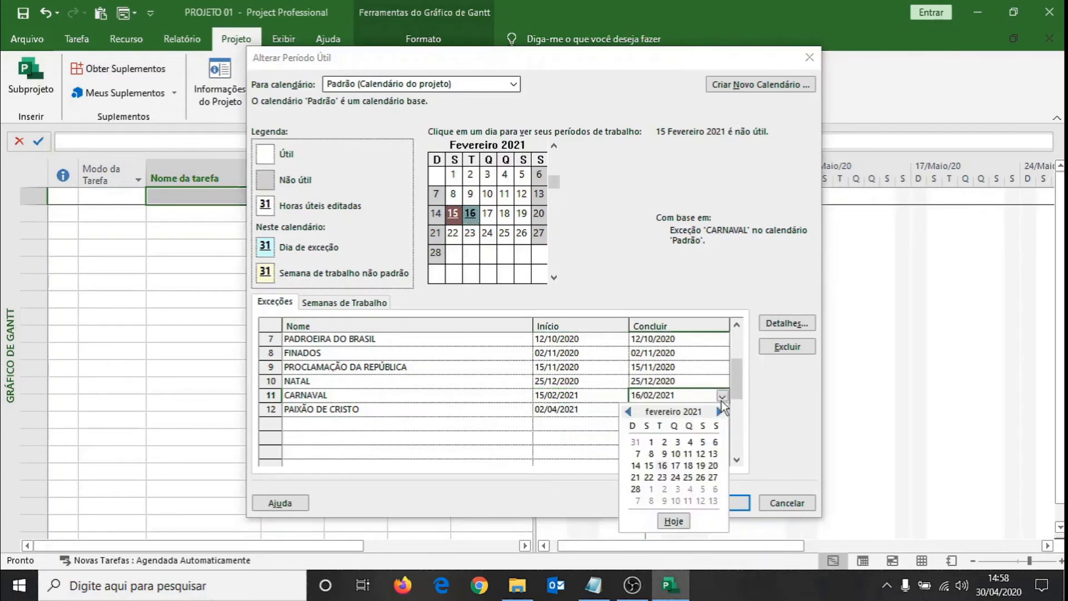
click(675, 465)
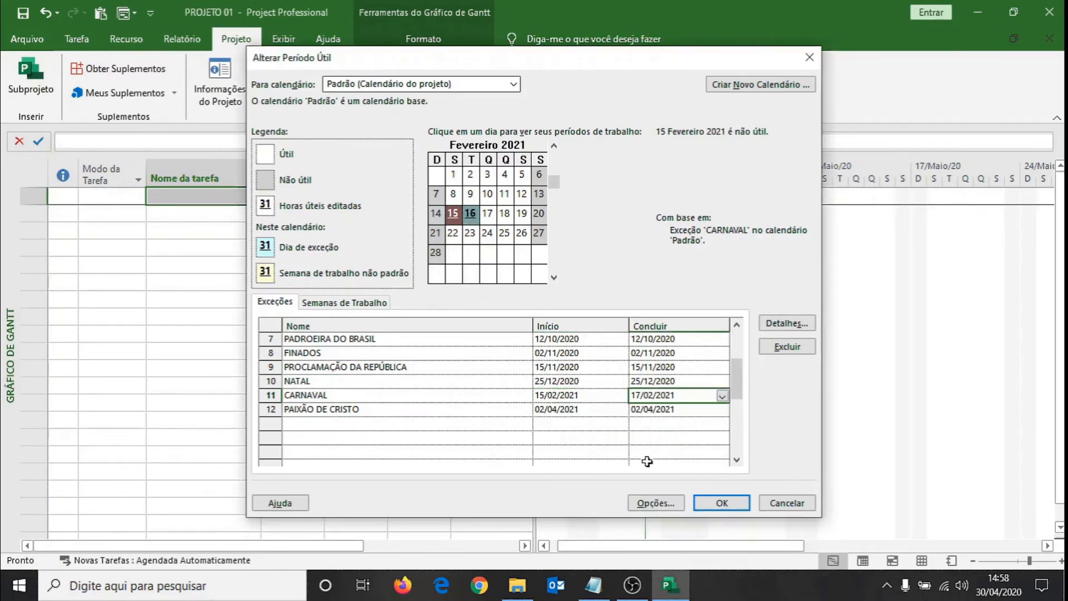
Add an exception on 01/03/2022 to the Padrão calendar and name it CARNAVAL.
click(377, 424)
click(578, 425)
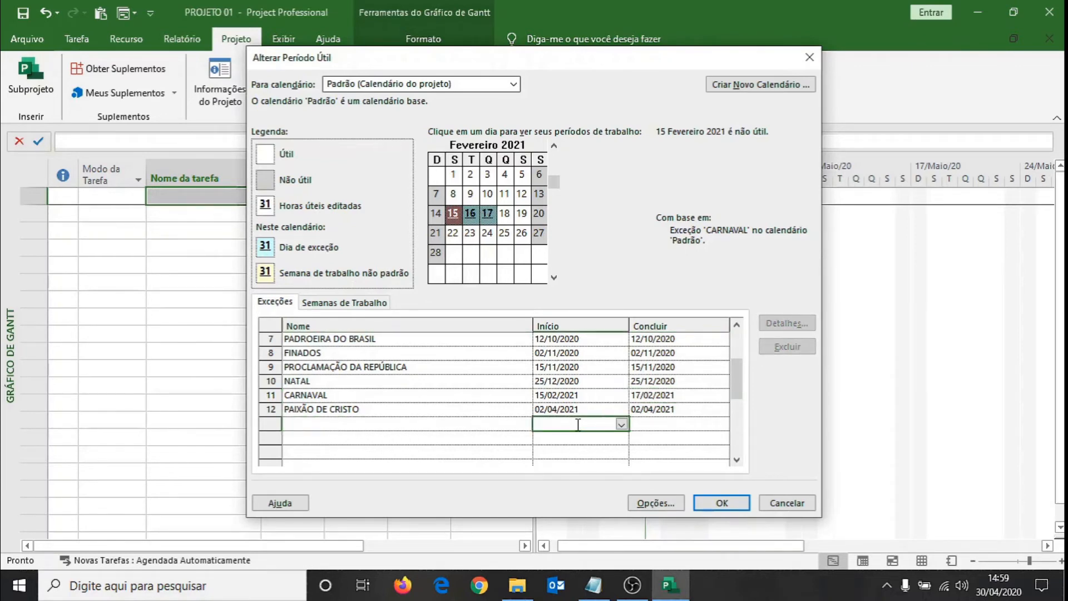
text(01/03/22)
key(Return)
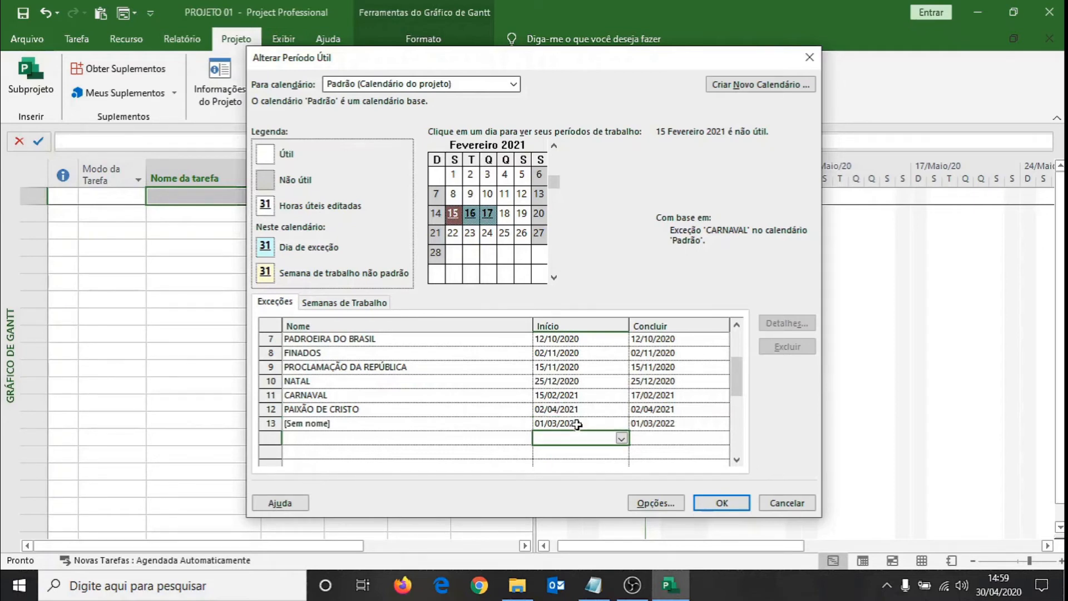
click(367, 396)
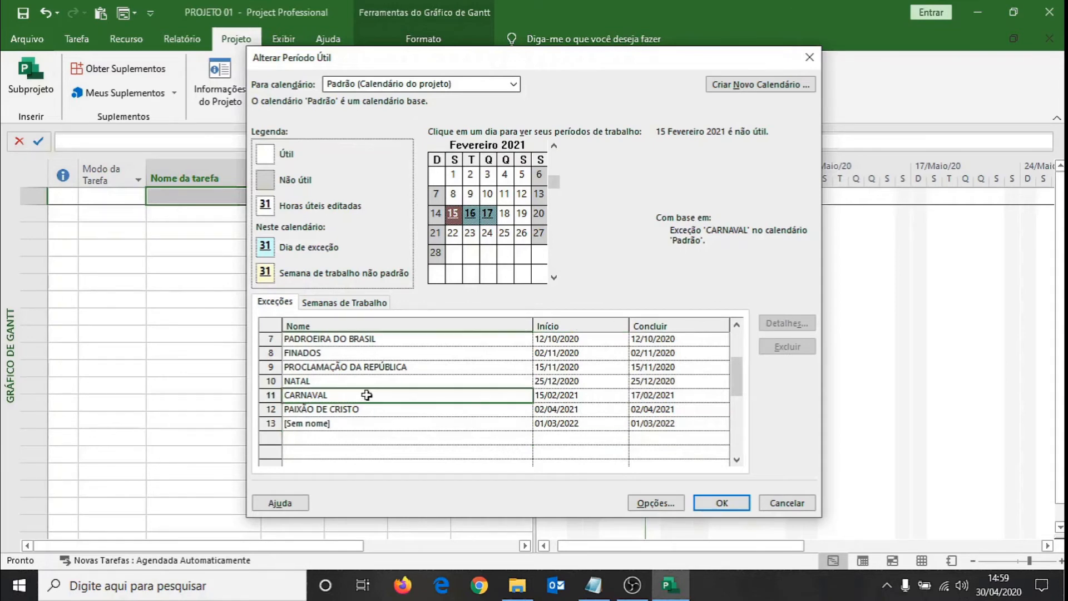
key(Down)
key(Down)
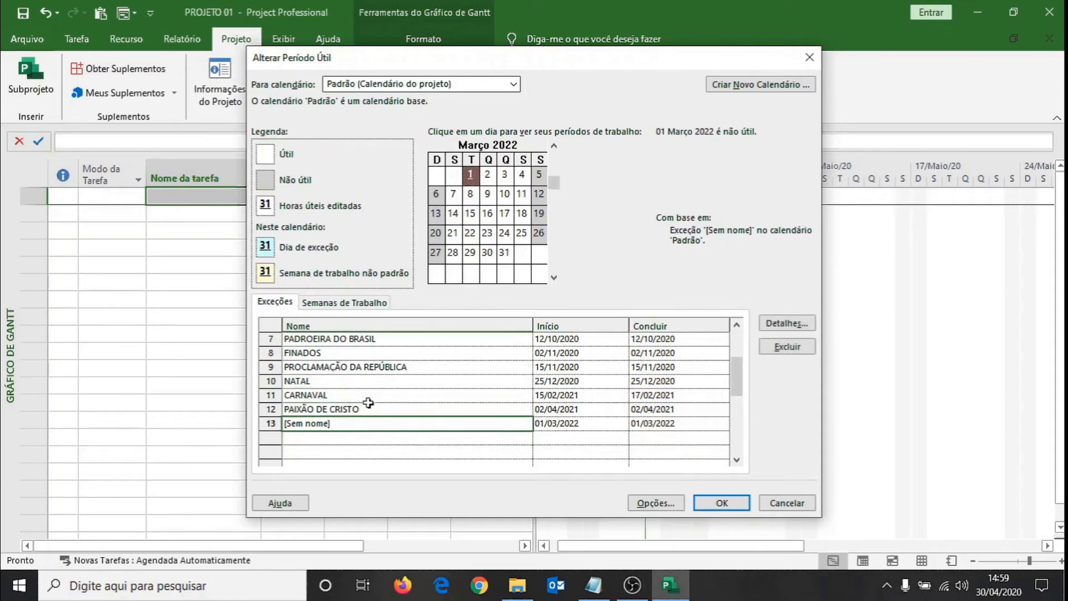
text(CARNAVAL)
key(Return)
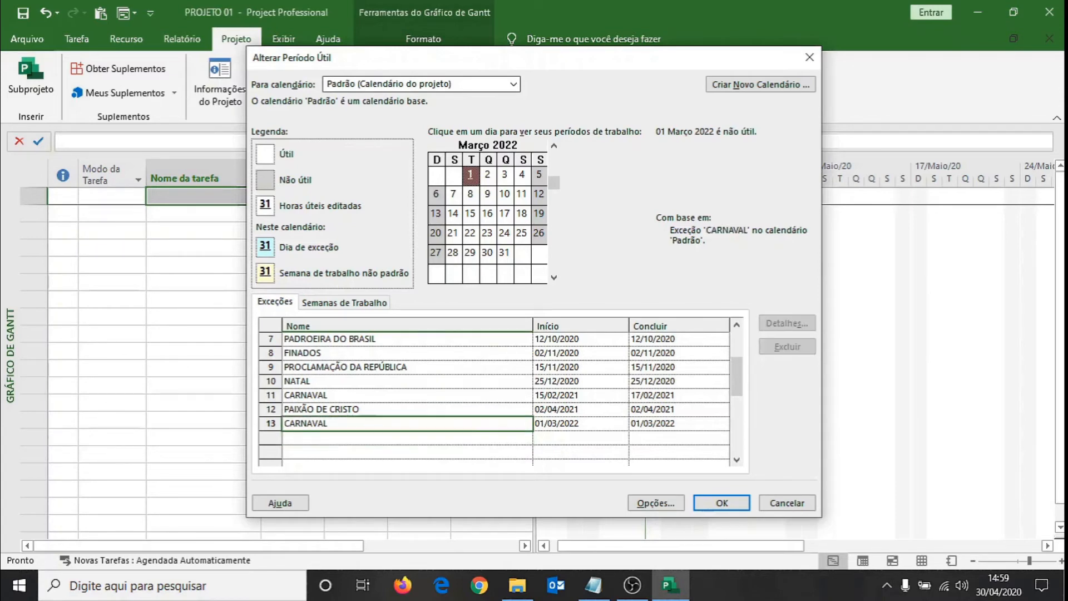
Set the 2022 CARNAVAL exception to start on 28/02/2022 and finish on 02/03/2022.
key(Right)
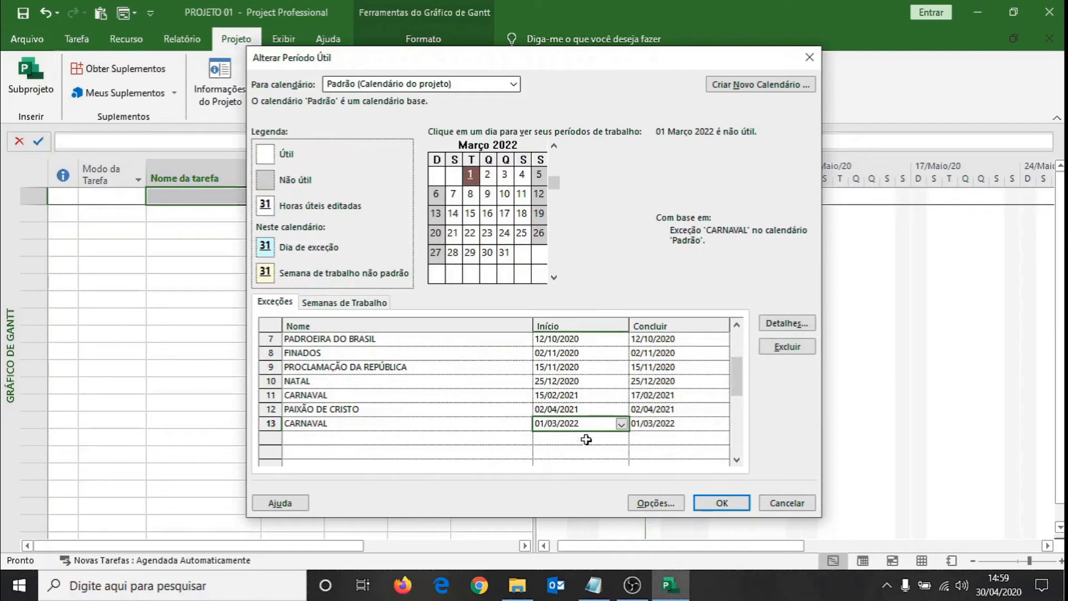
click(623, 424)
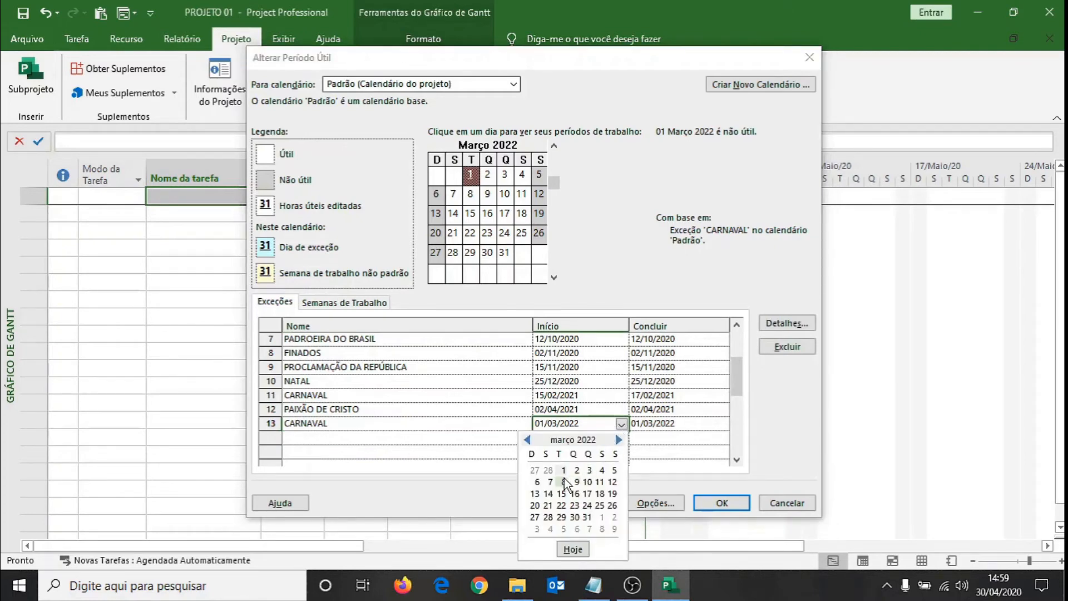
click(549, 472)
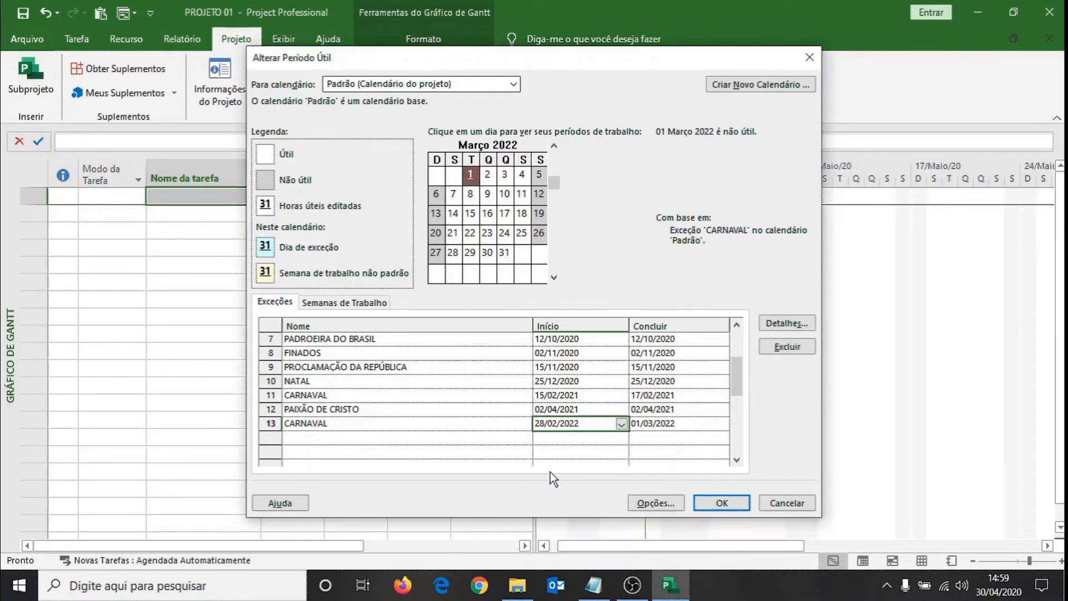
click(673, 422)
click(721, 423)
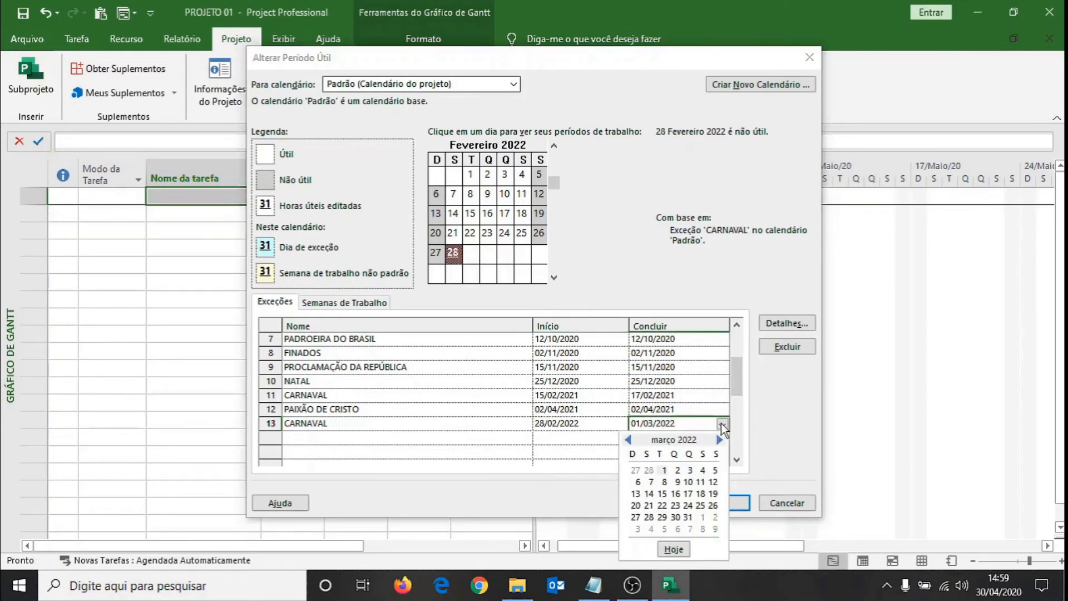
click(679, 471)
Add an exception on 15/04/2022 to the Padrão calendar and name it PAIXÃO DE CRISTO.
click(447, 439)
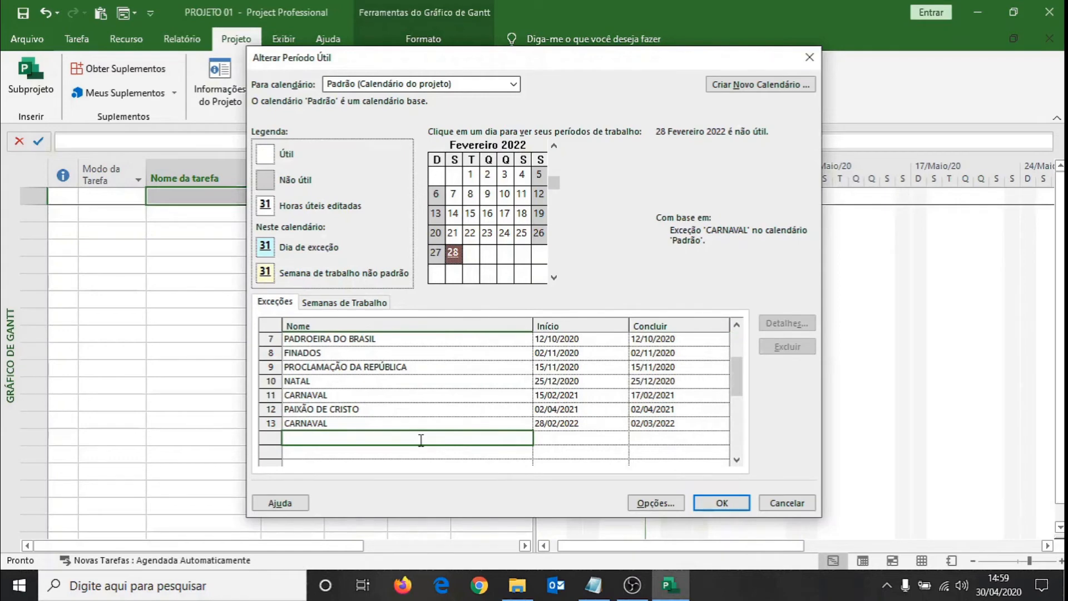
click(593, 434)
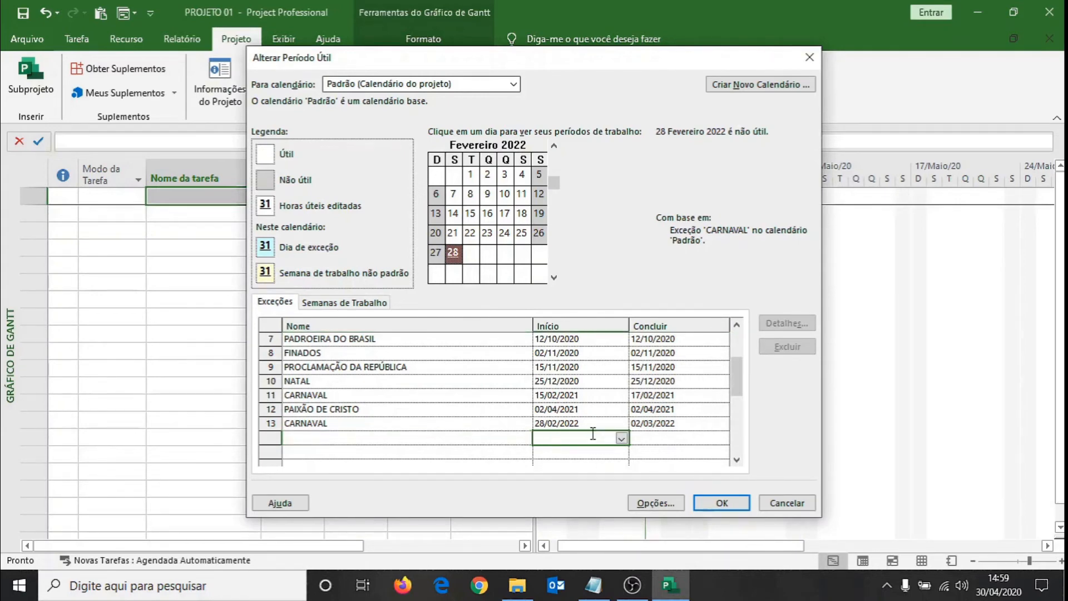
text(15/04/22)
key(Return)
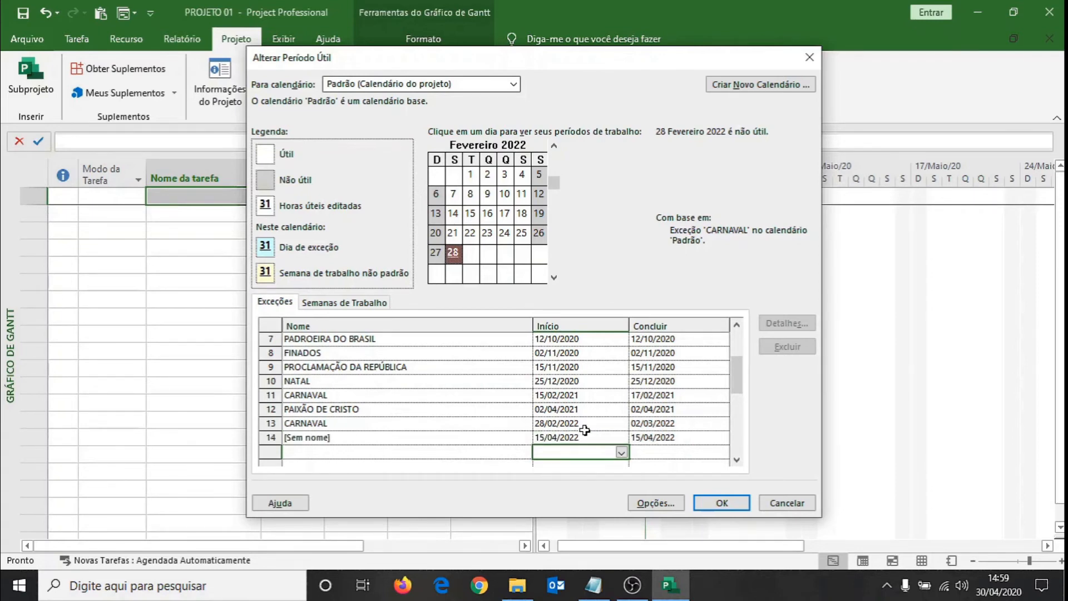
click(497, 442)
text(PAI)
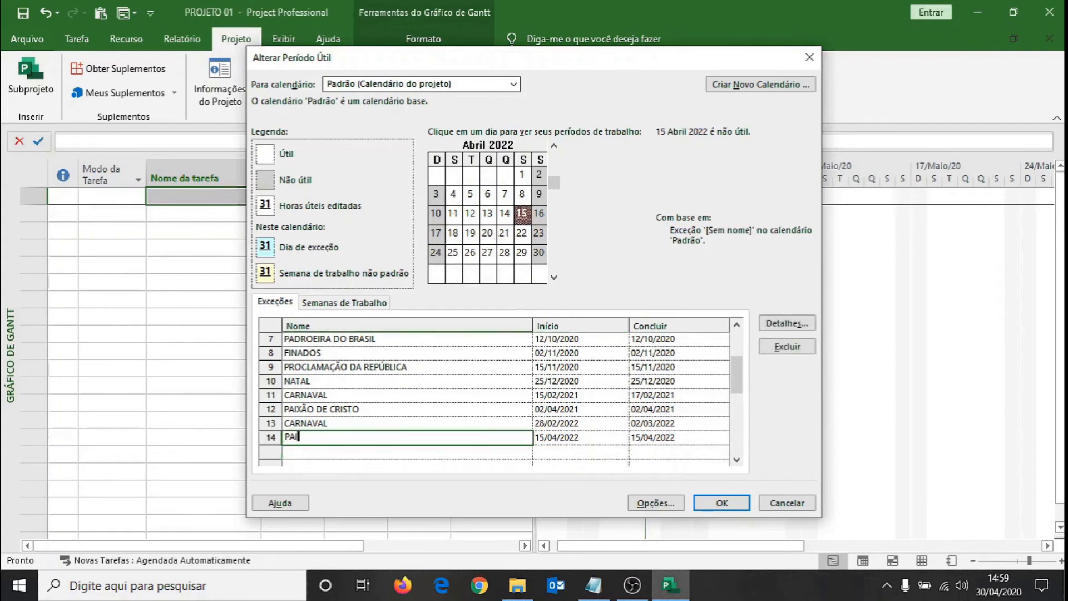
text(XÃO DE CRISTO)
click(478, 397)
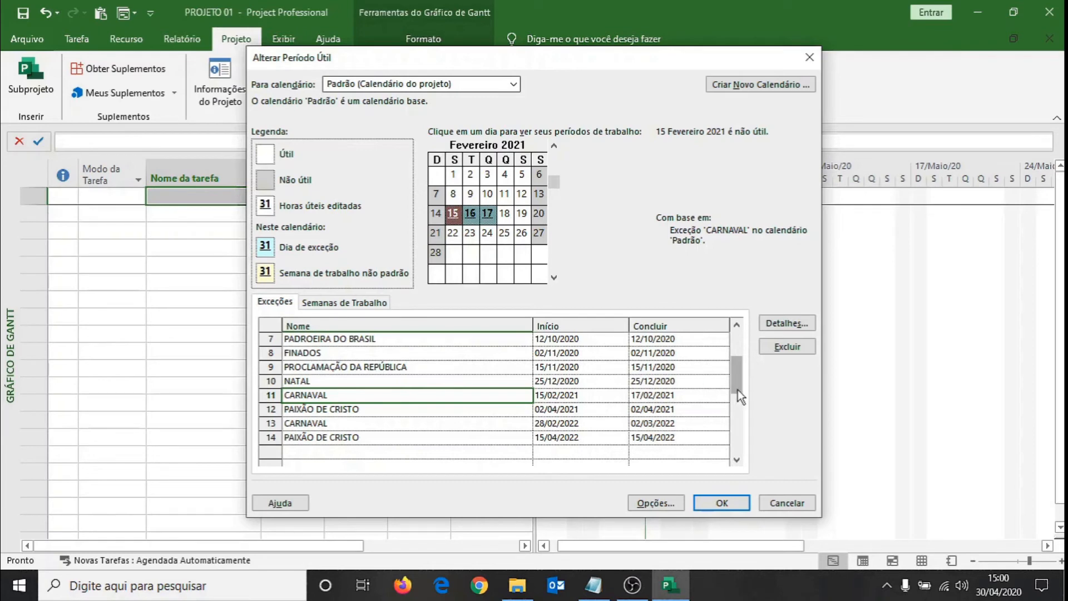
Correct the name of the 21/04/2020 exception to INCONFIDÊNCIA MINEIRA.
drag(737, 380, 739, 334)
click(389, 352)
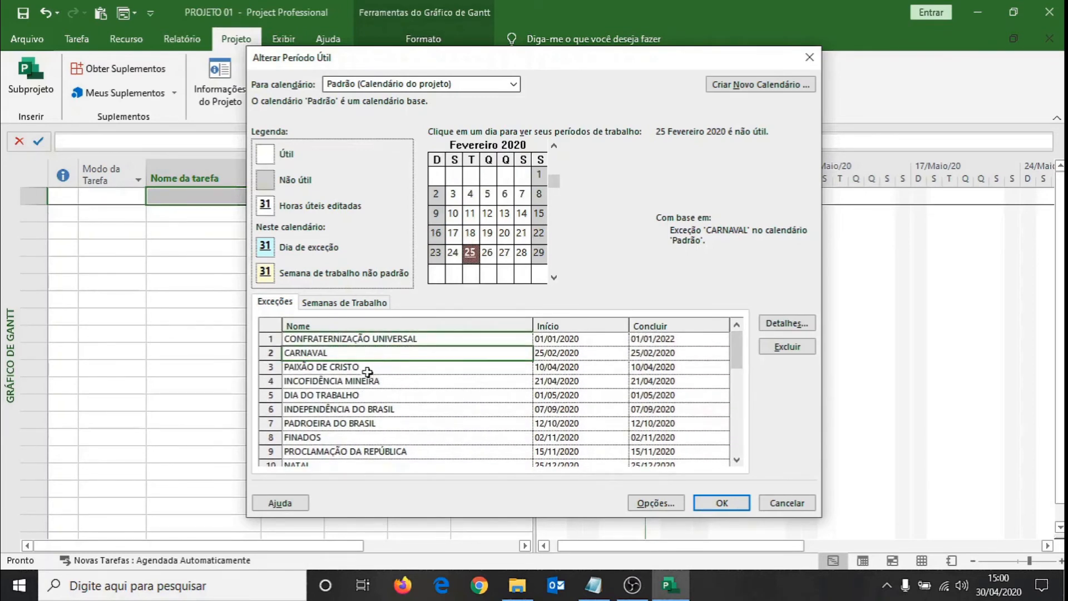
click(347, 368)
click(345, 382)
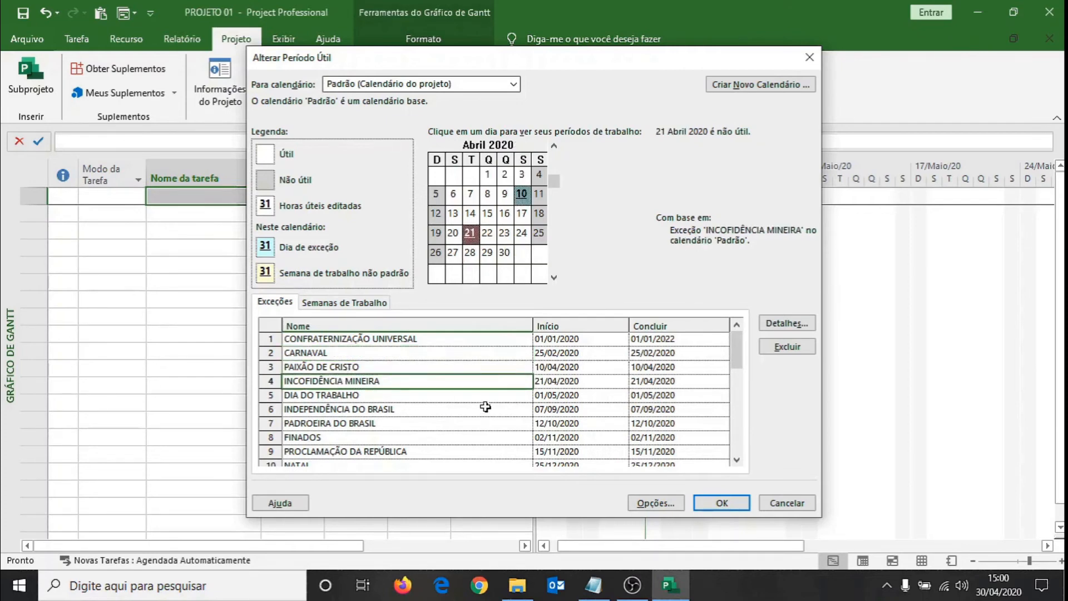
key(F2)
key(Left)
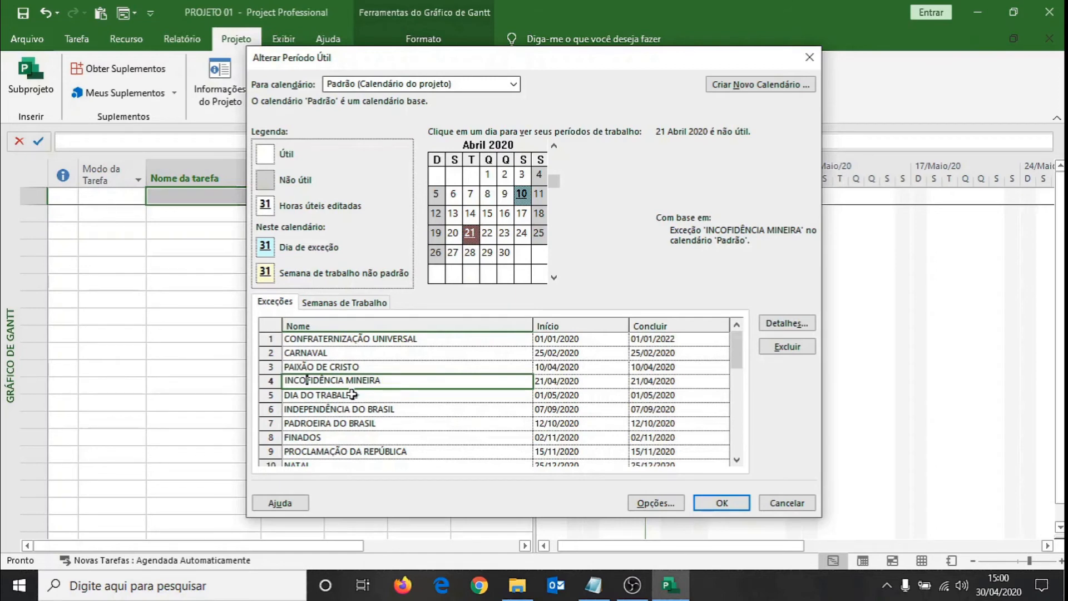
text(N)
key(Return)
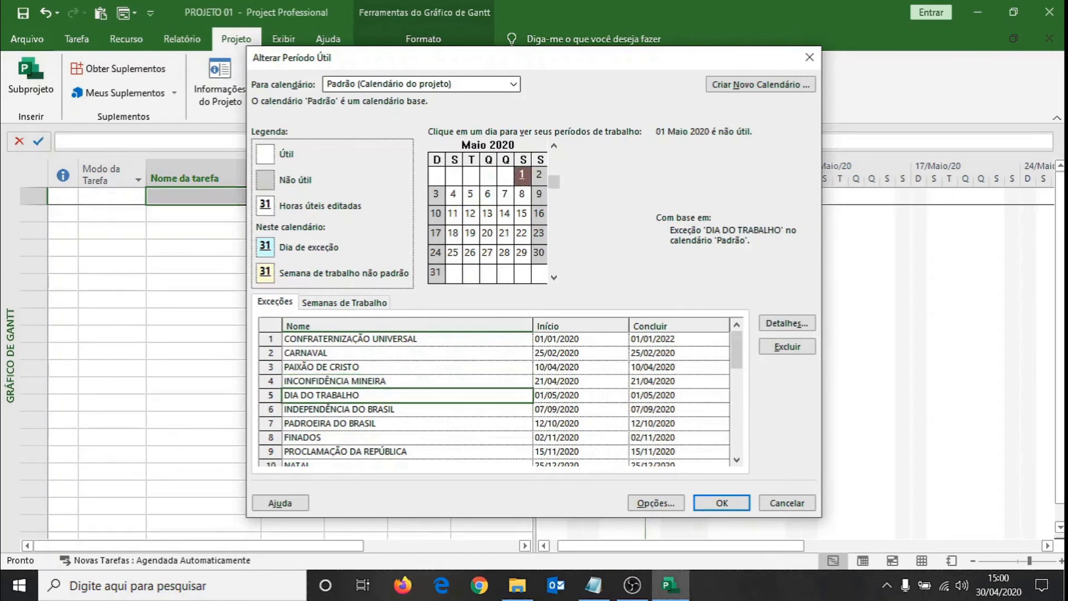
Make the INCONFIDÊNCIA MINEIRA exception recur yearly on 21 April, ending after 3 occurrences.
click(420, 381)
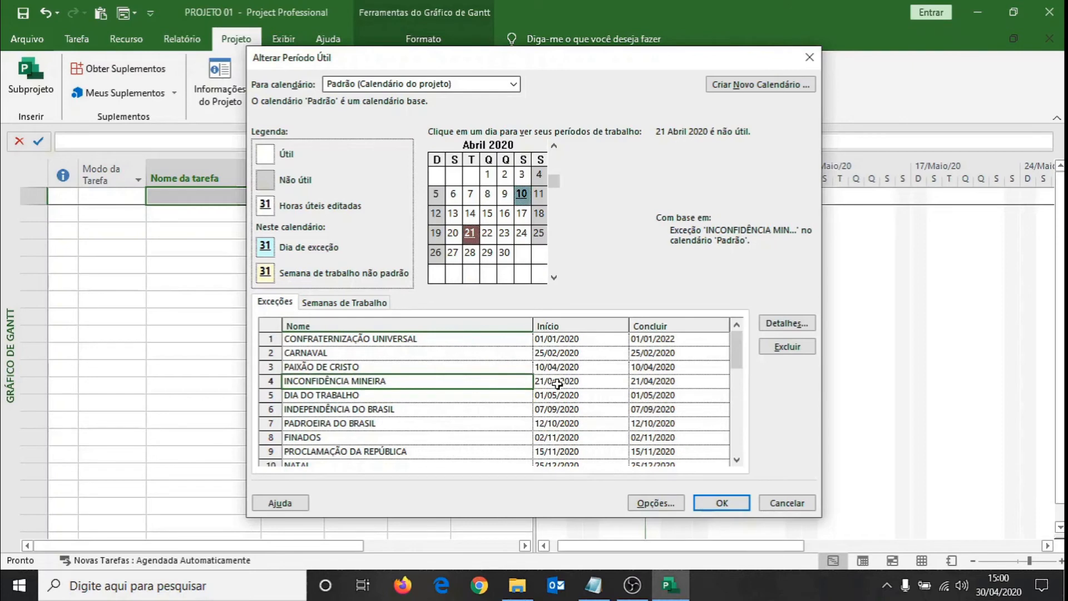
click(773, 325)
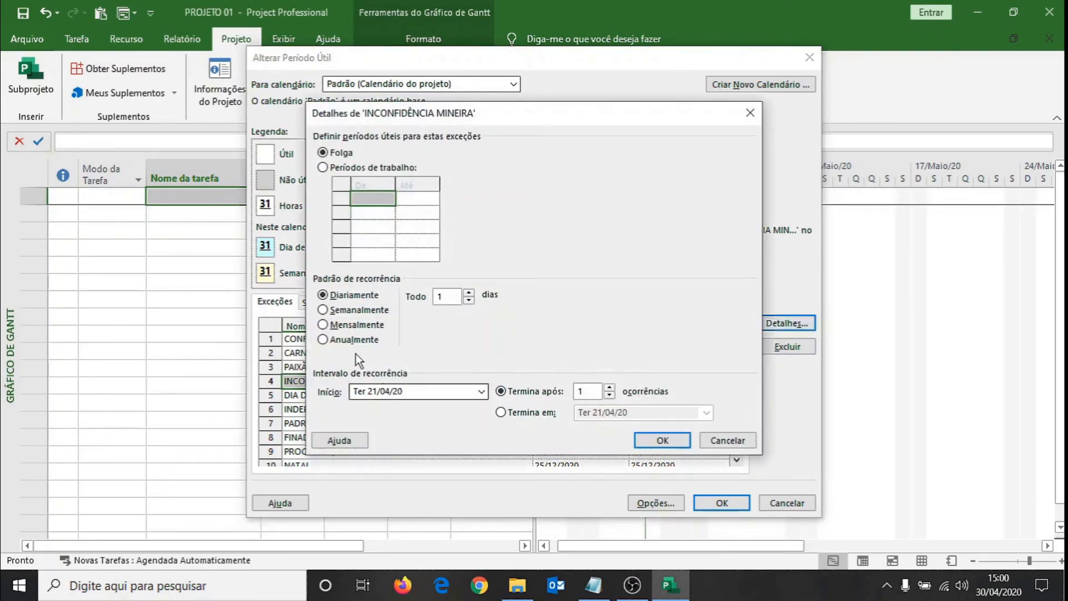
click(322, 339)
double_click(610, 387)
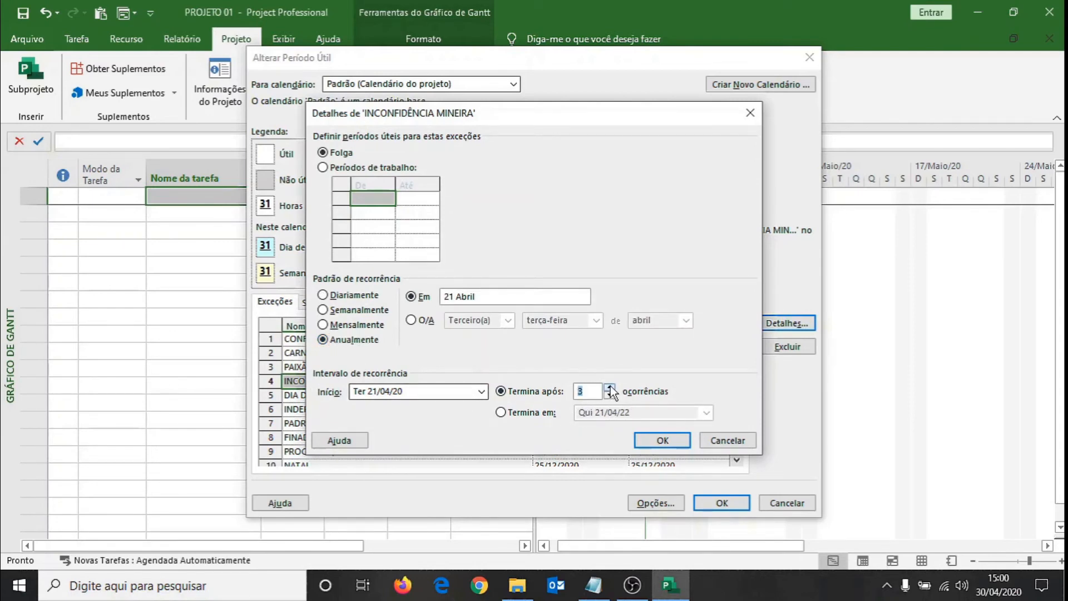
click(662, 440)
Make the DIA DO TRABALHO exception recur yearly on 1 May, ending after 3 occurrences.
click(385, 396)
click(773, 327)
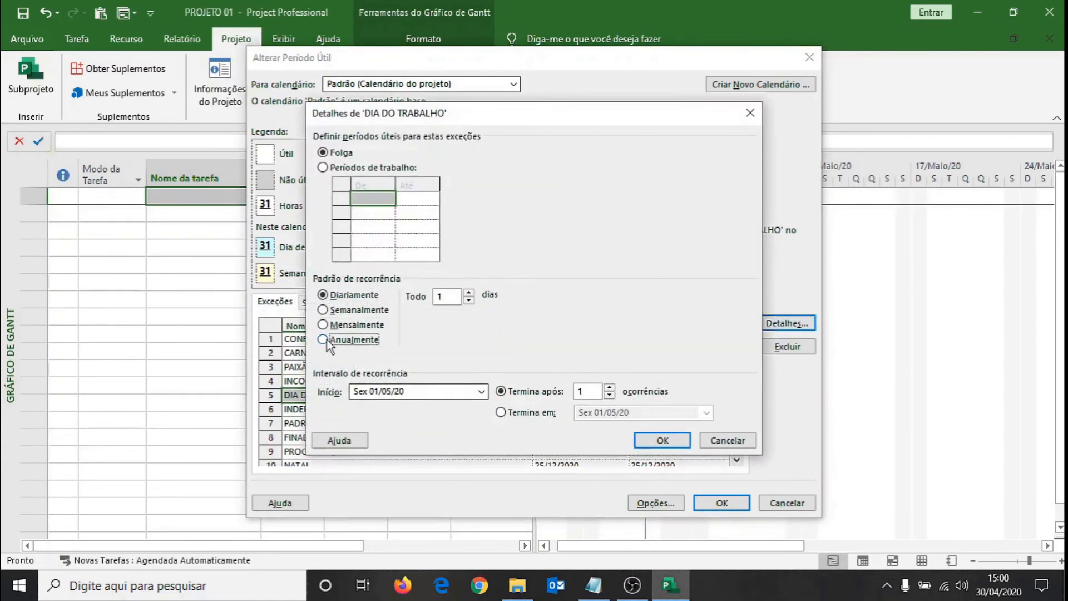
click(322, 339)
double_click(609, 389)
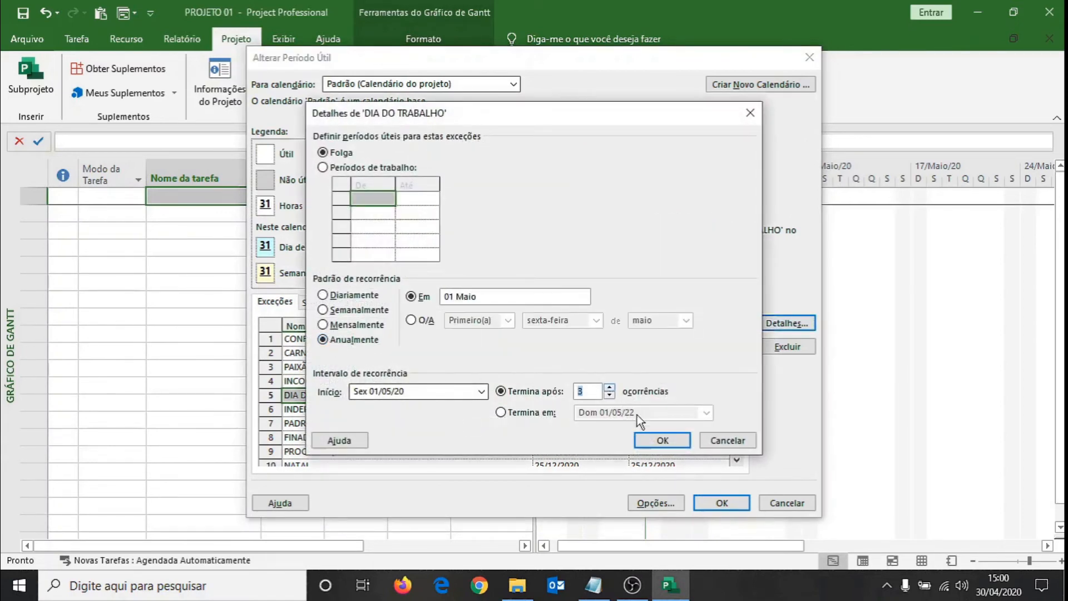
click(663, 445)
Make the INDEPENDÊNCIA DO BRASIL exception recur yearly on 7 September, ending after 3 occurrences.
click(362, 411)
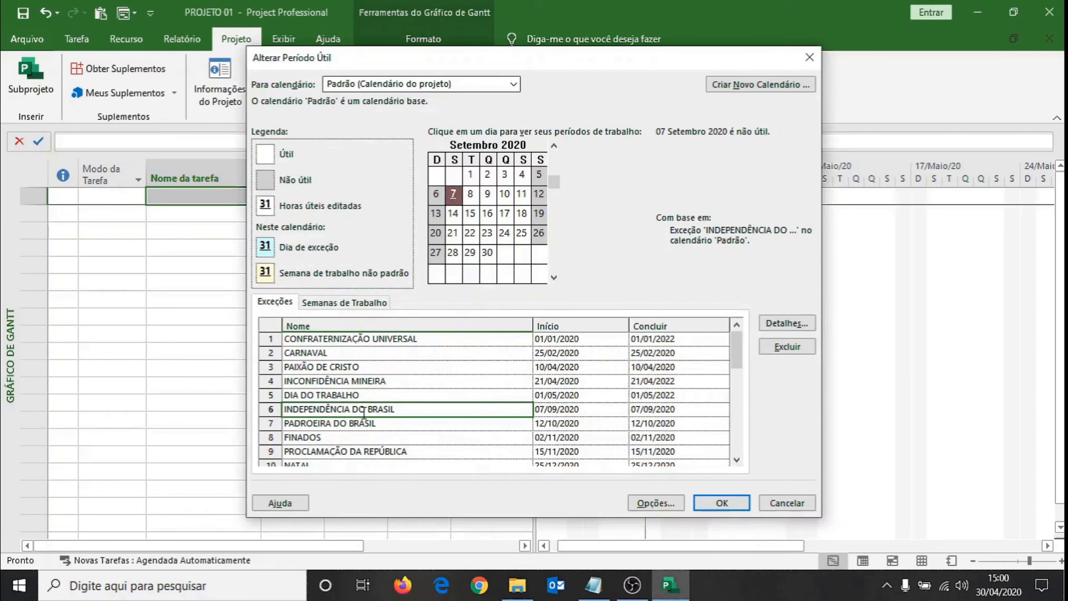
click(774, 325)
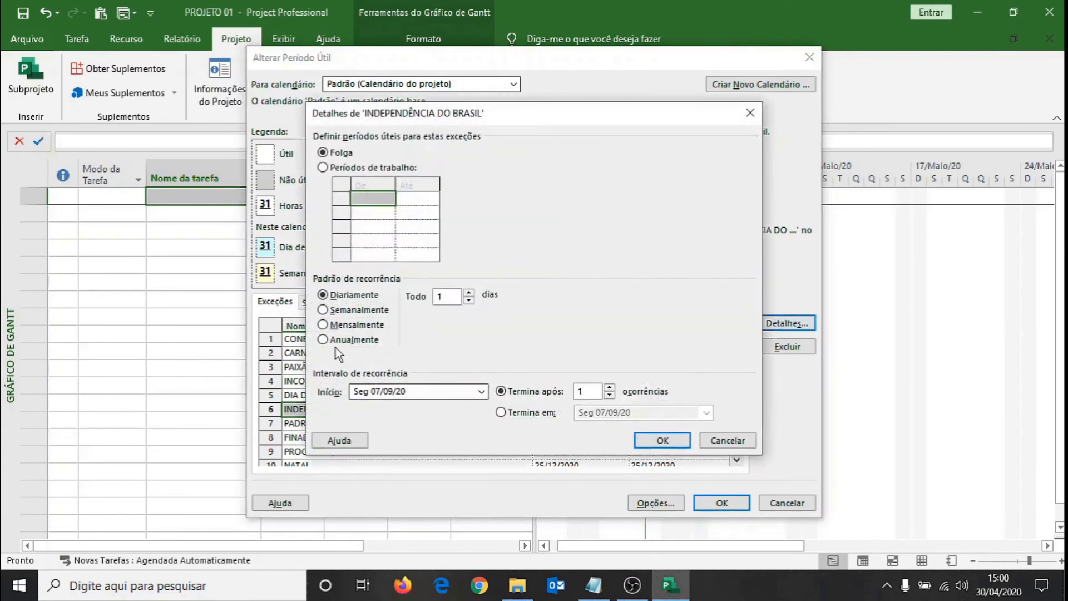
click(322, 340)
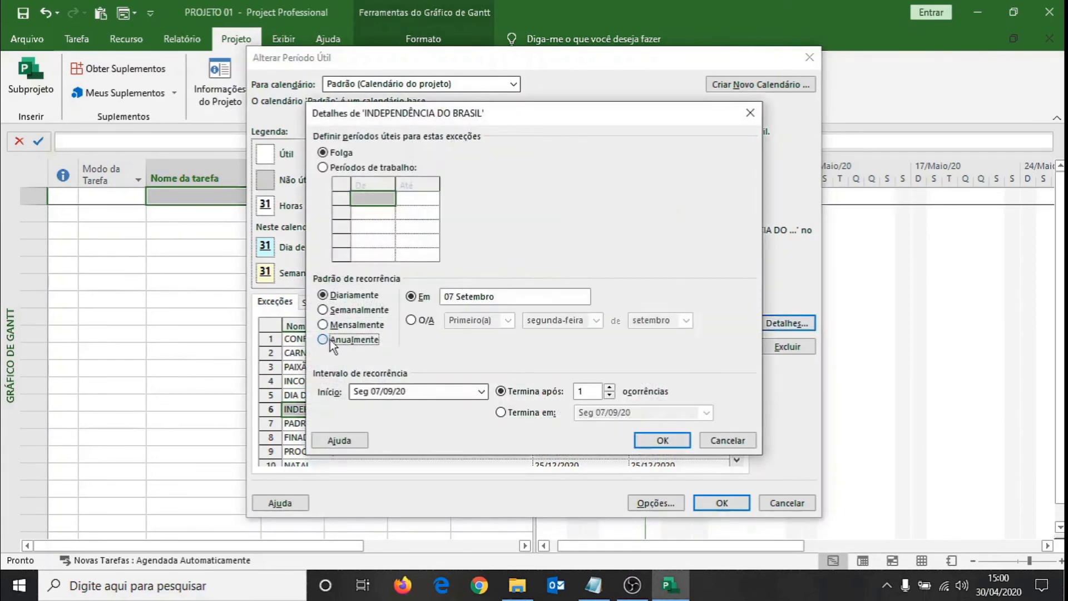
click(609, 388)
click(609, 388)
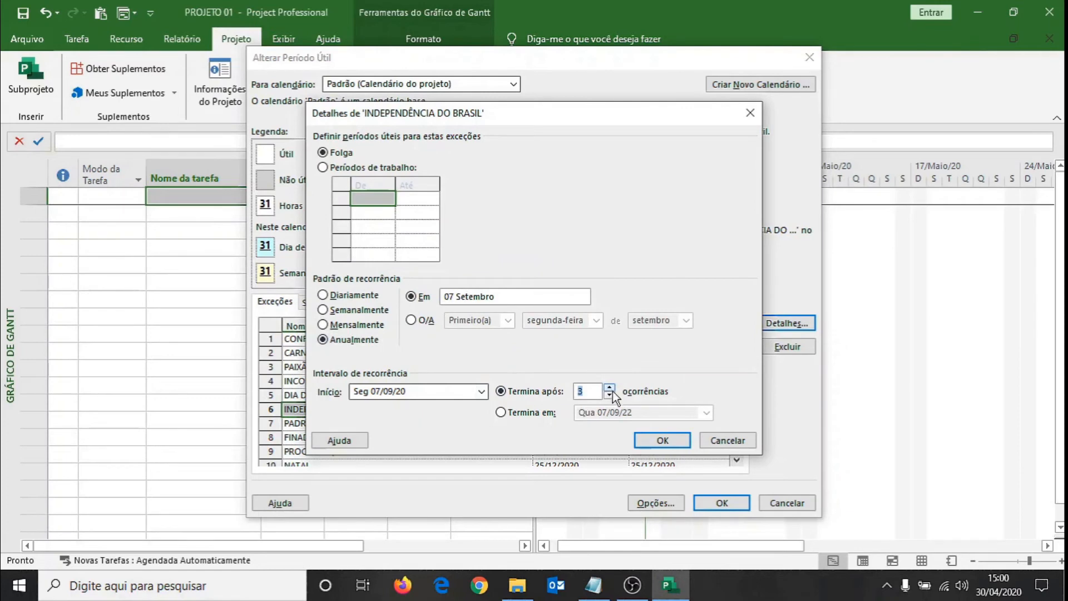
click(662, 440)
Make the PADROEIRA DO BRASIL exception recur yearly on 12 October, ending after 3 occurrences.
click(419, 426)
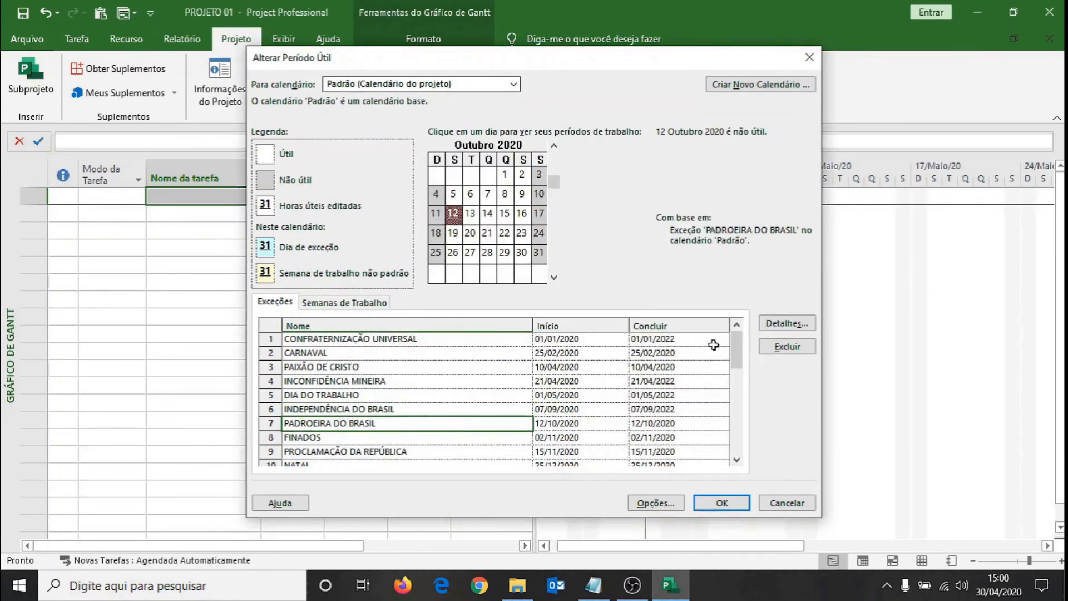
click(779, 323)
click(323, 339)
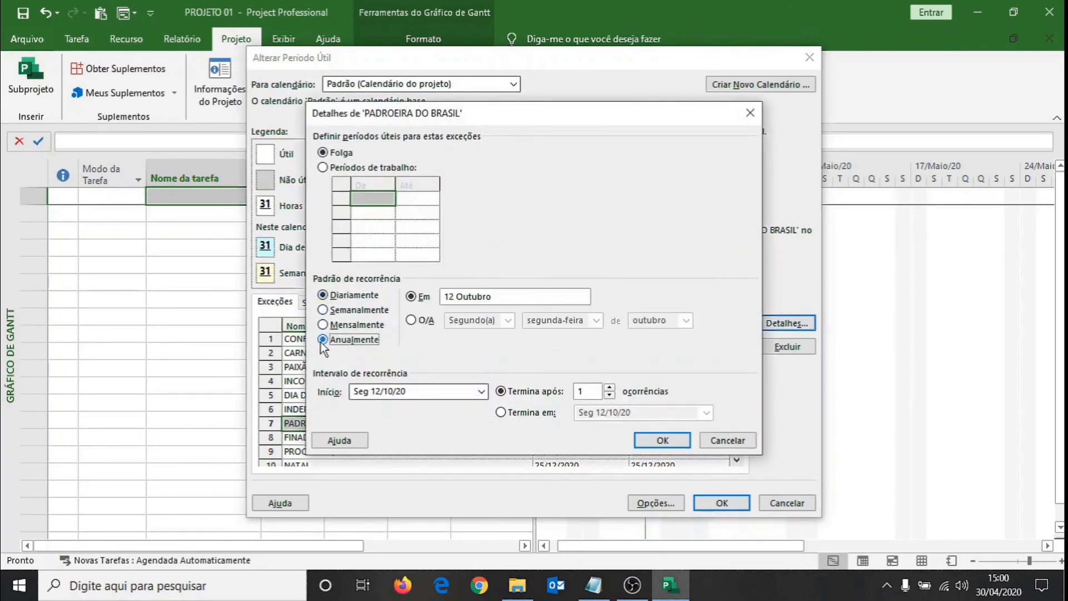
click(609, 387)
click(609, 388)
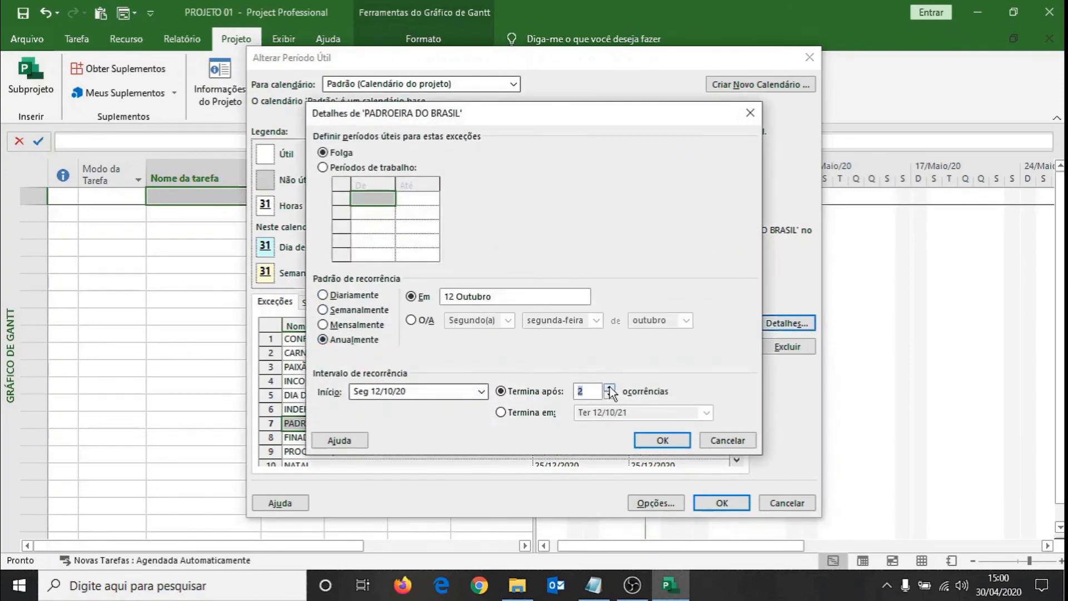
click(650, 439)
Make the FINADOS exception recur yearly on 2 November, ending after 3 occurrences.
click(362, 438)
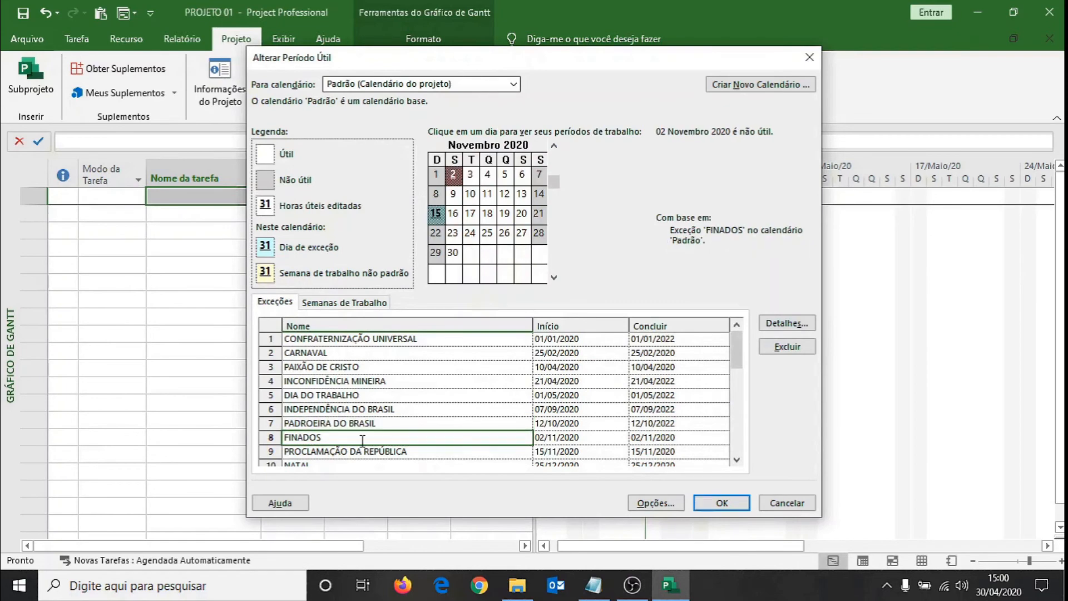
click(783, 324)
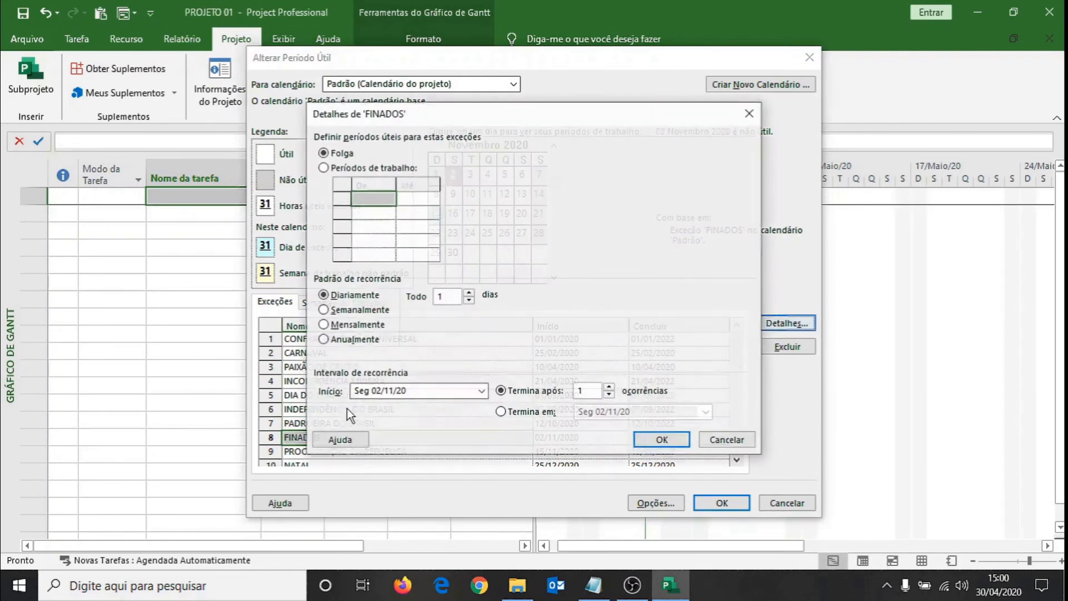
click(326, 340)
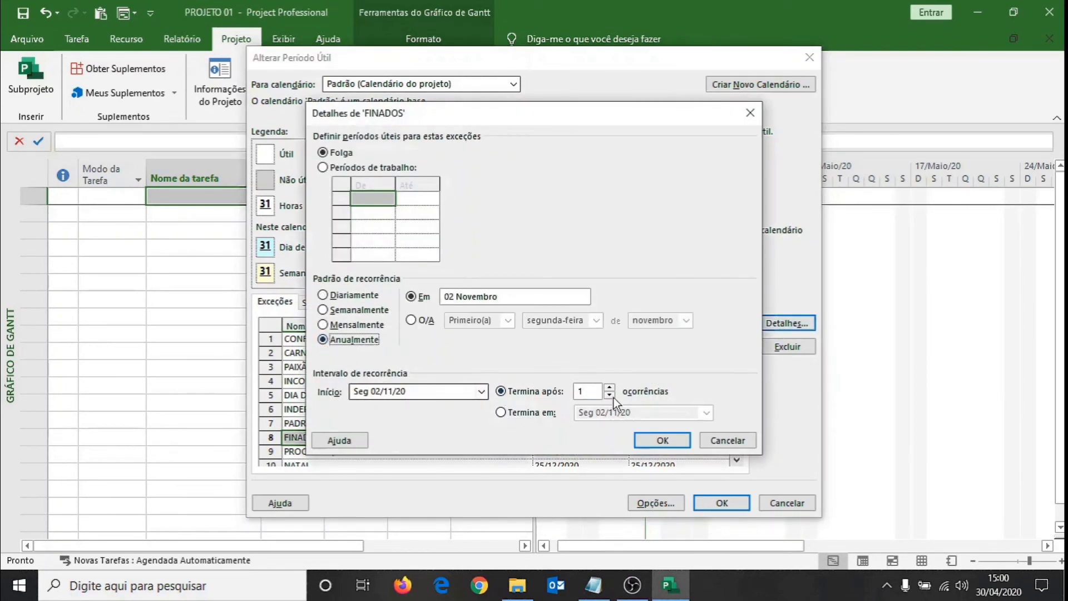
click(610, 388)
click(610, 388)
click(641, 439)
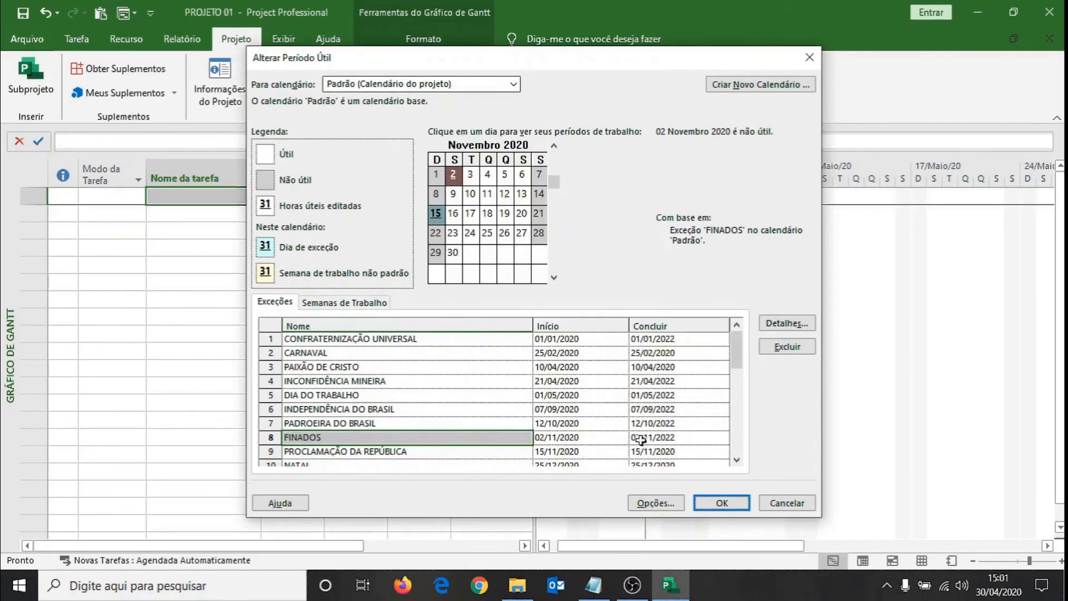
Make the PROCLAMAÇÃO DA REPÚBLICA exception recur yearly on 15 November, ending after 3 occurrences.
click(386, 451)
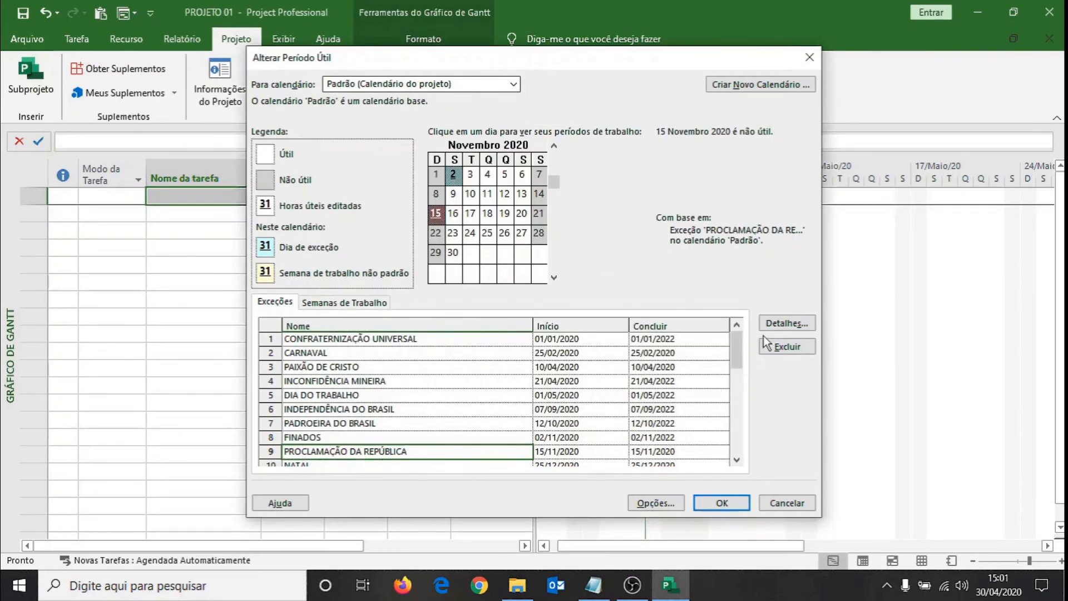
click(785, 322)
click(329, 341)
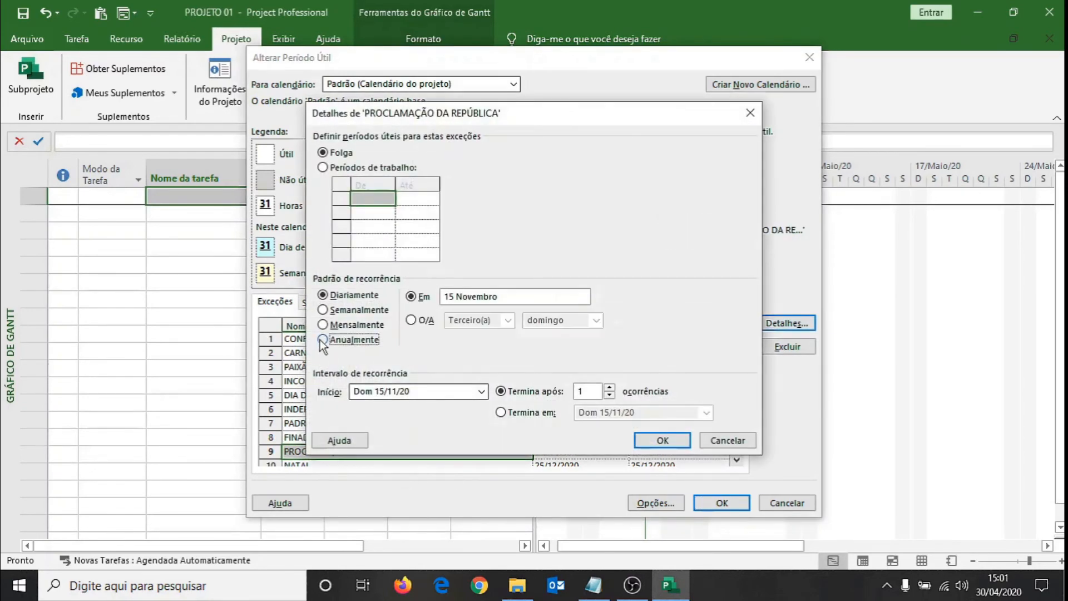
click(609, 388)
click(609, 388)
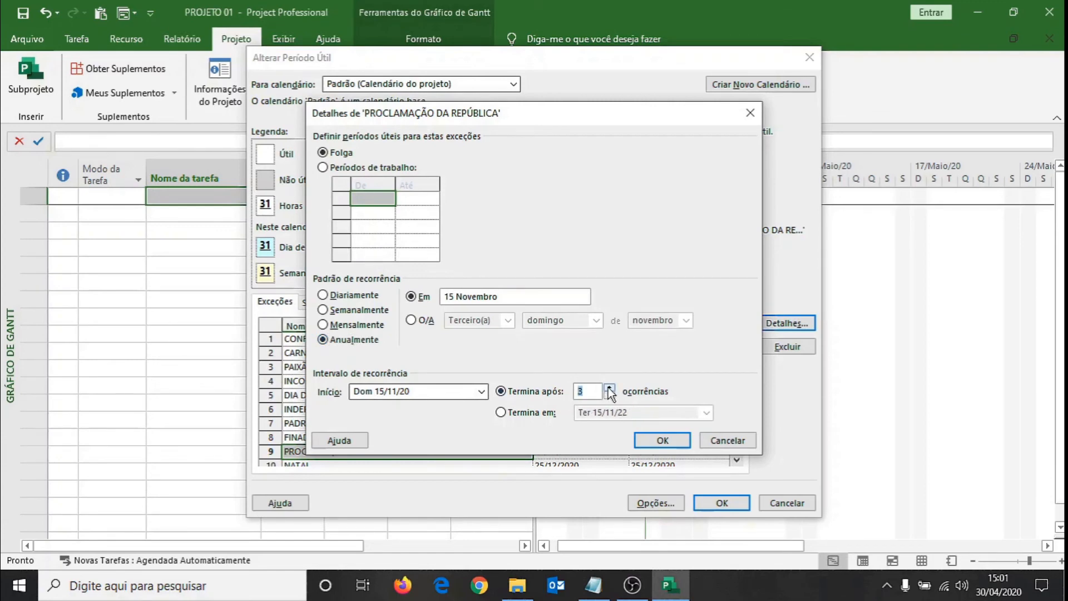
click(662, 440)
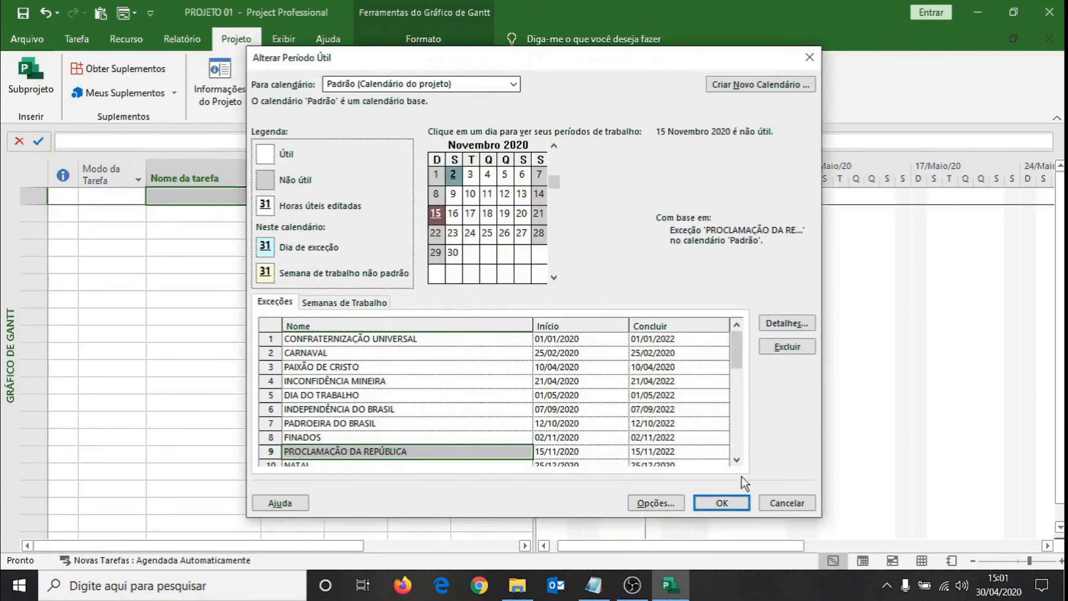
Make the NATAL exception recur yearly on 25 December, ending after 3 occurrences.
click(735, 460)
click(735, 461)
click(735, 460)
click(345, 424)
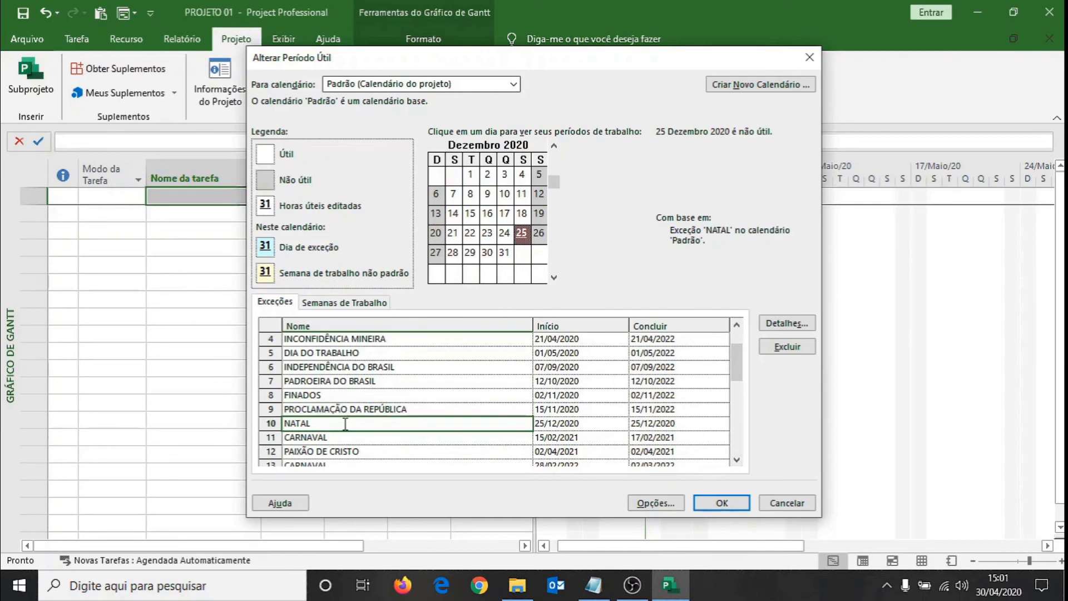
click(765, 328)
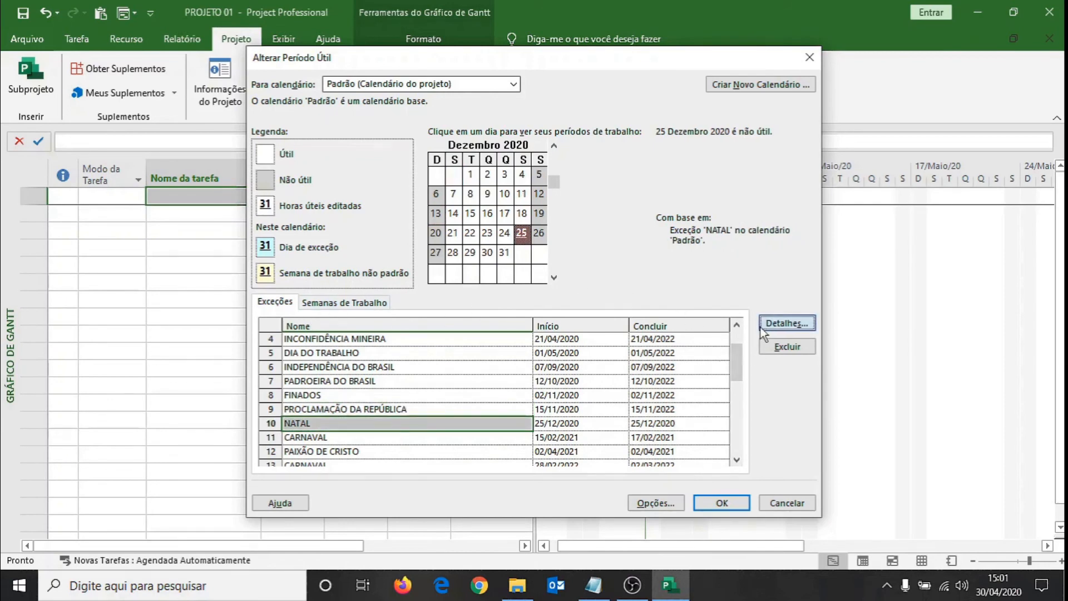
click(323, 339)
click(610, 388)
click(610, 388)
click(662, 440)
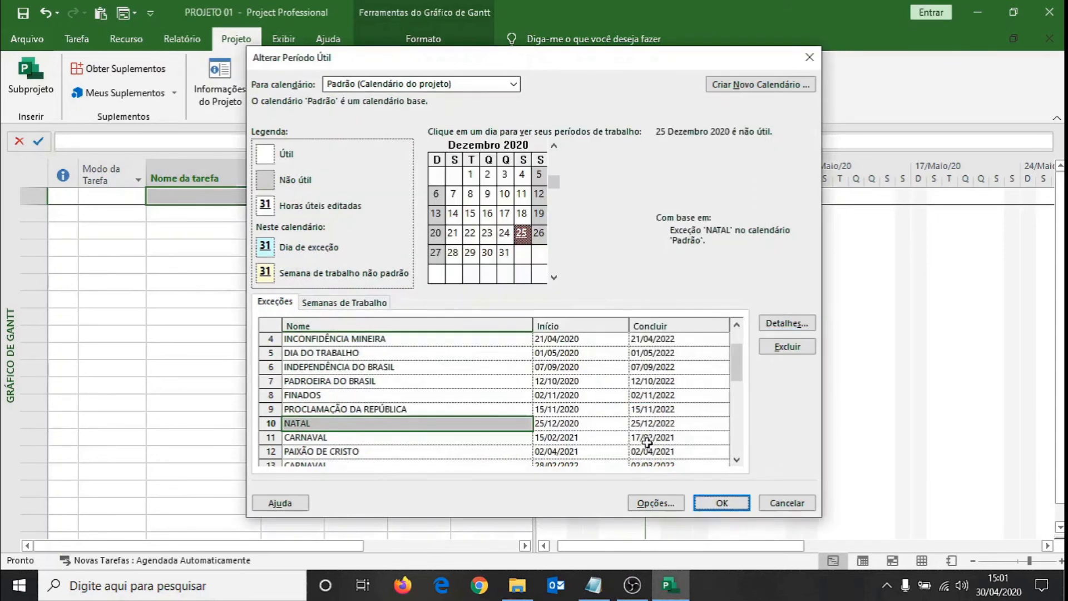
Apply the holiday exceptions to the Padrão calendar and inspect the April 2020 non-working days in the Gantt chart.
mouse_move(741, 363)
mouse_down()
mouse_move(741, 346)
mouse_move(741, 412)
mouse_move(736, 348)
mouse_up()
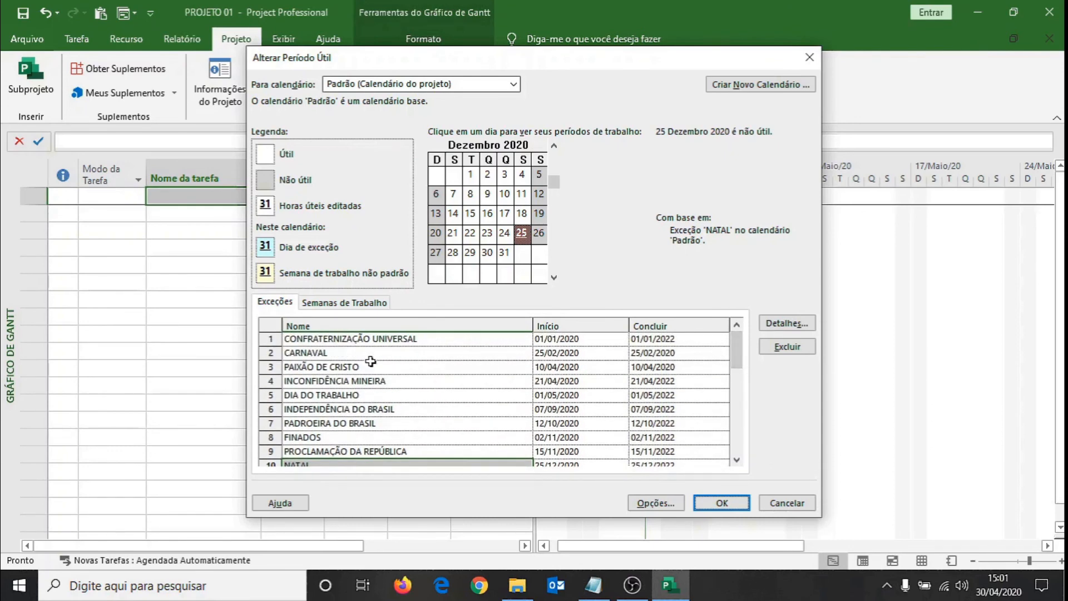
click(352, 339)
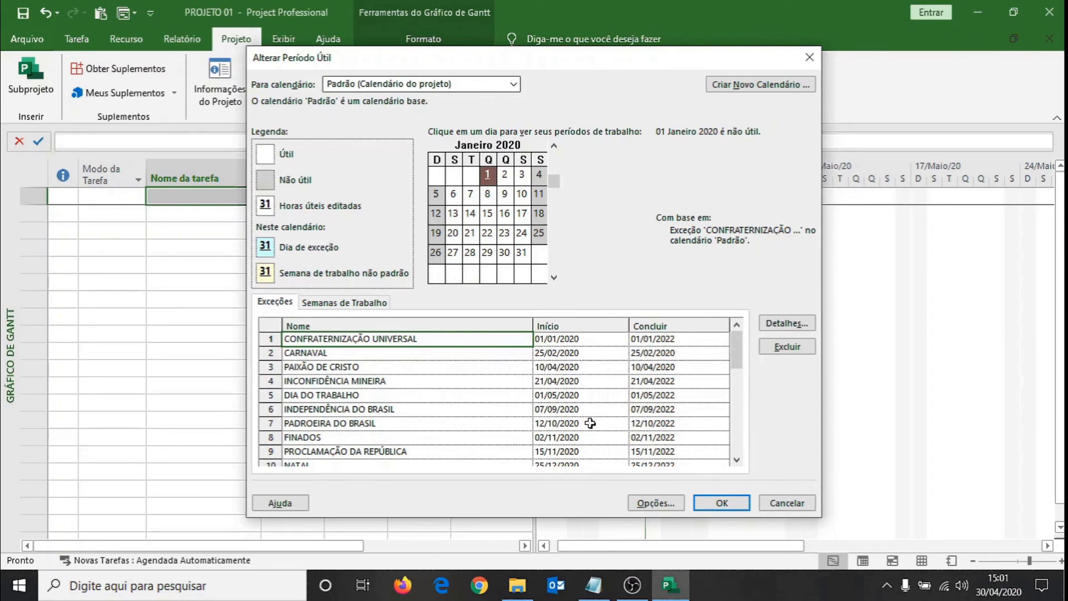
click(719, 503)
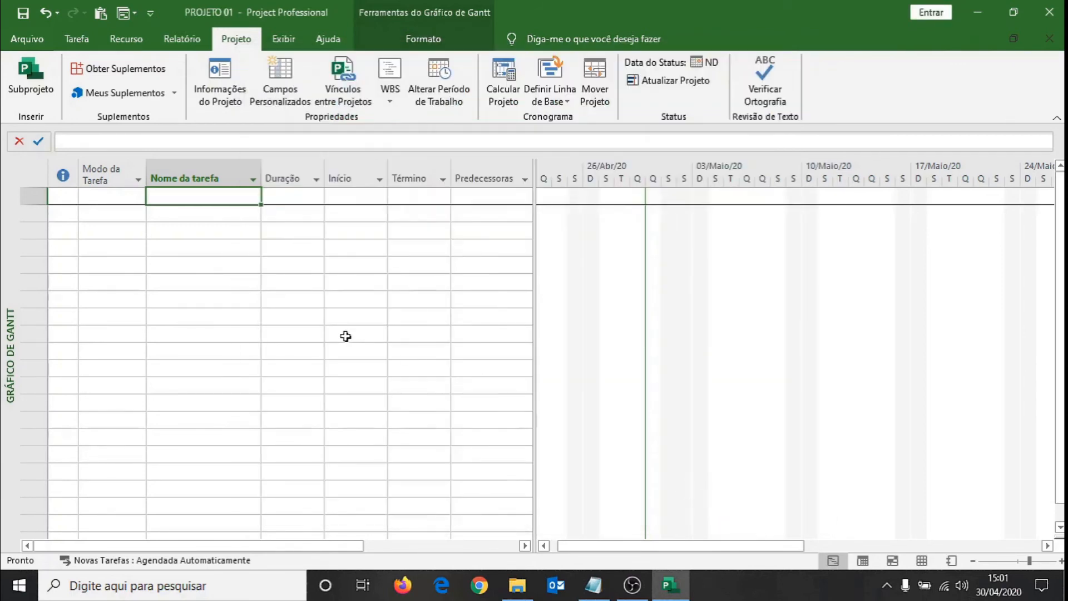
click(206, 282)
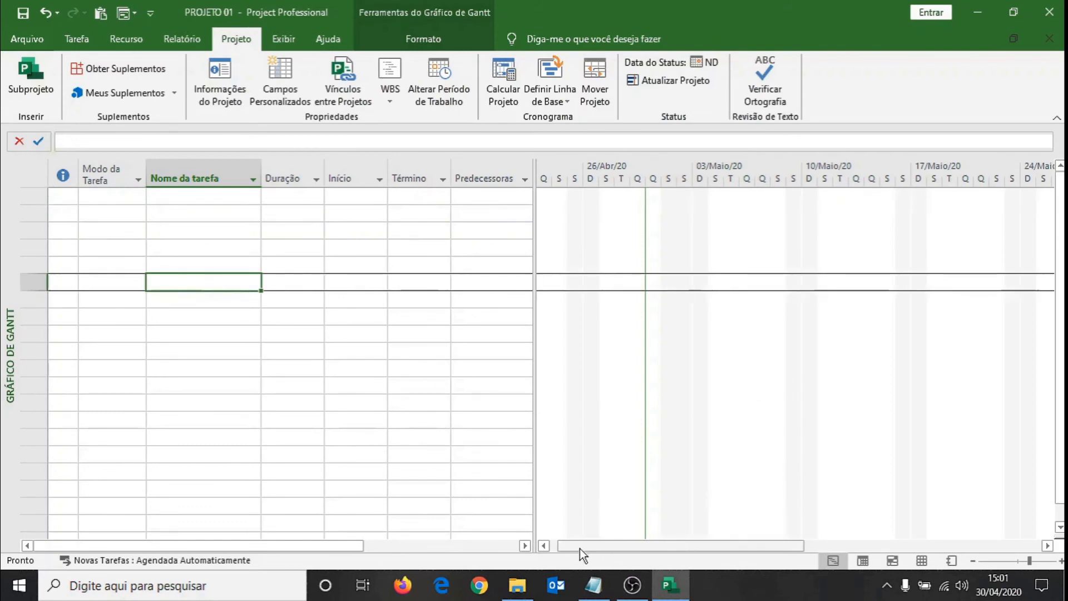
click(543, 545)
click(544, 546)
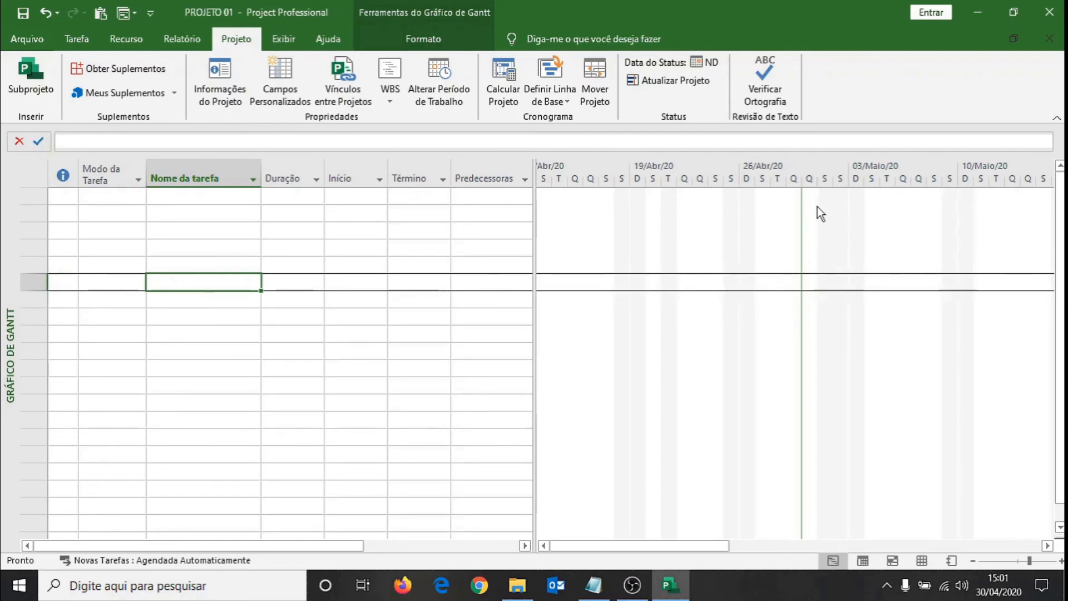
click(218, 214)
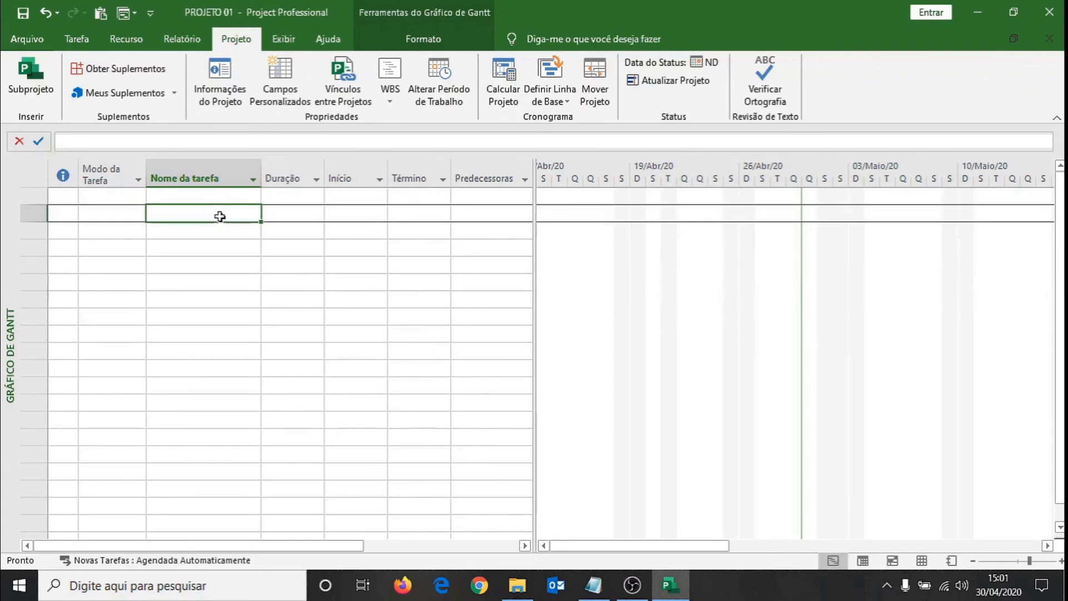
Add an exception named DIA DE TRABALHO on Saturday, 25 April 2020 to the Padrão project calendar.
click(437, 77)
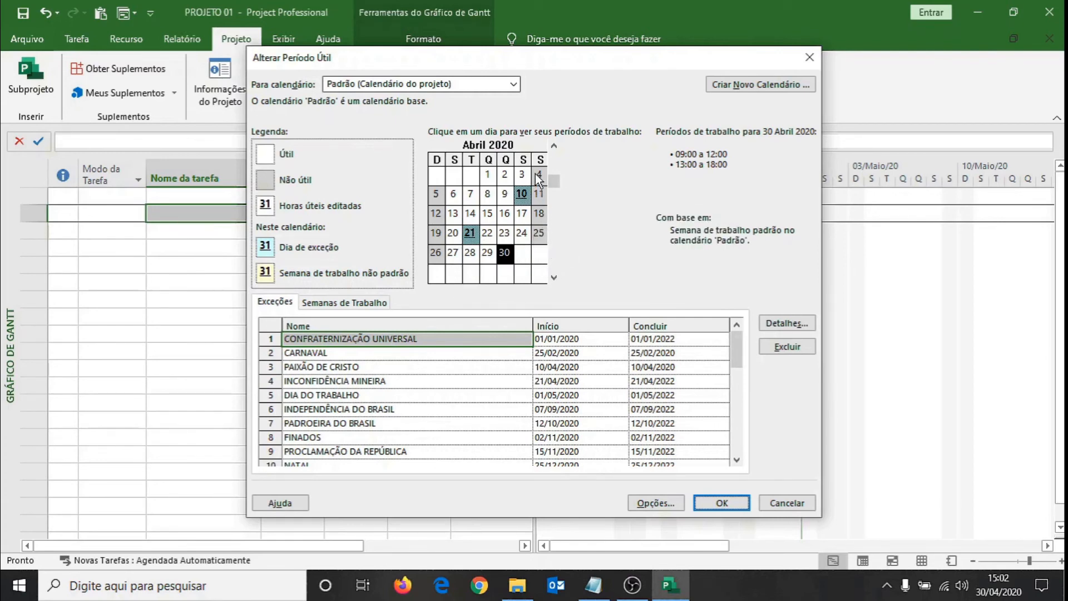
click(538, 231)
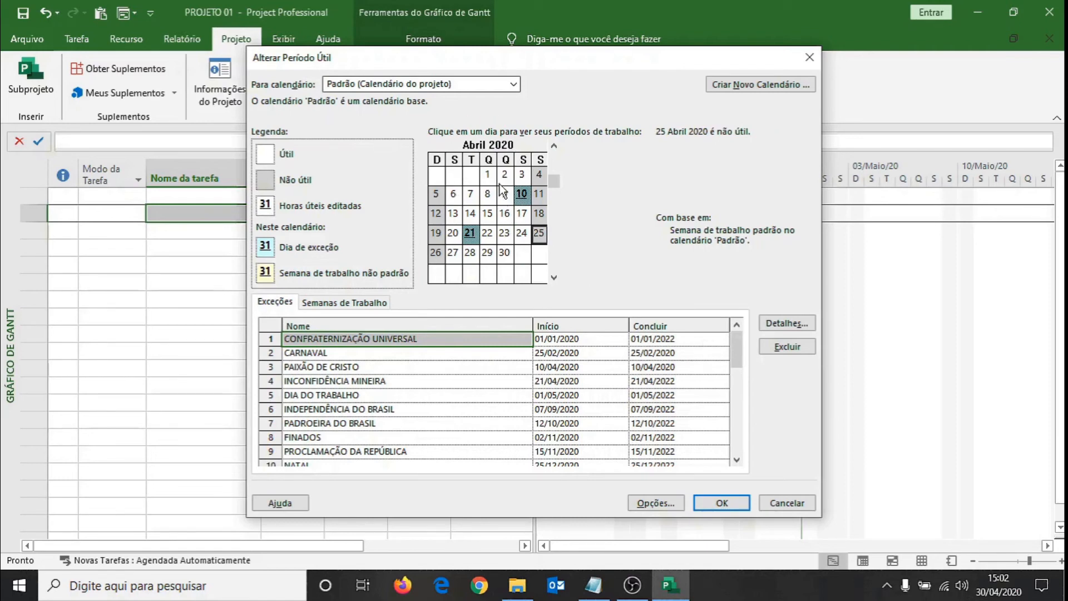
drag(736, 356, 735, 393)
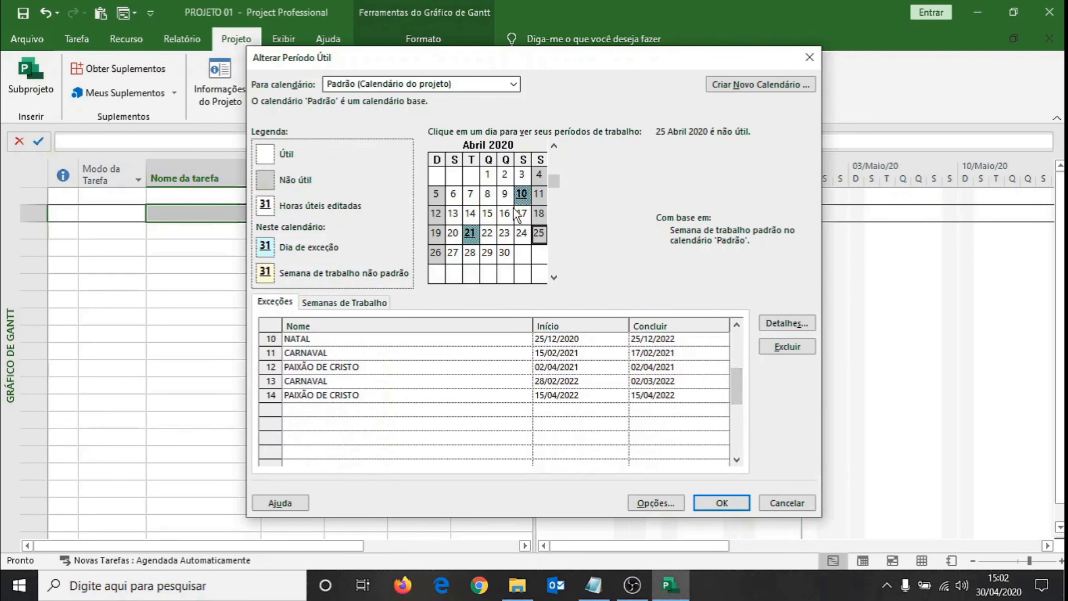
click(370, 409)
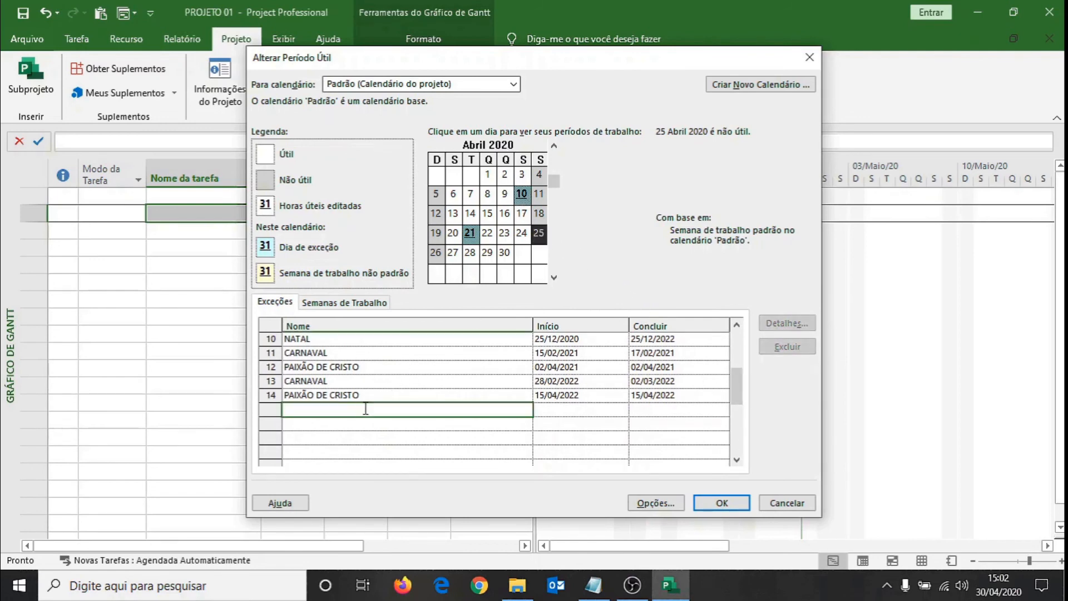
text(D)
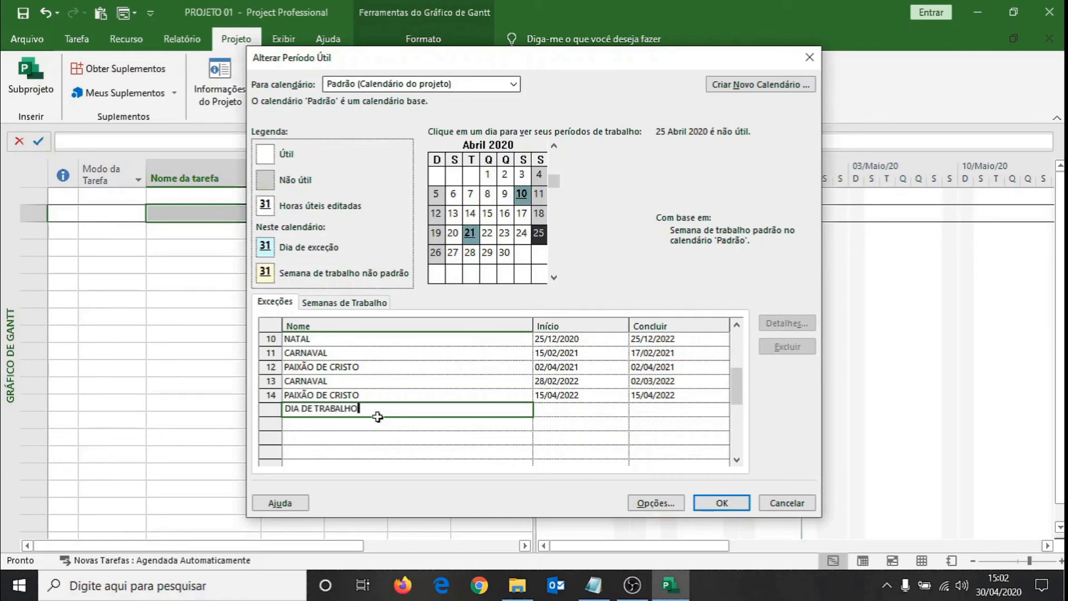
text(IA DE TRABALHO)
key(Return)
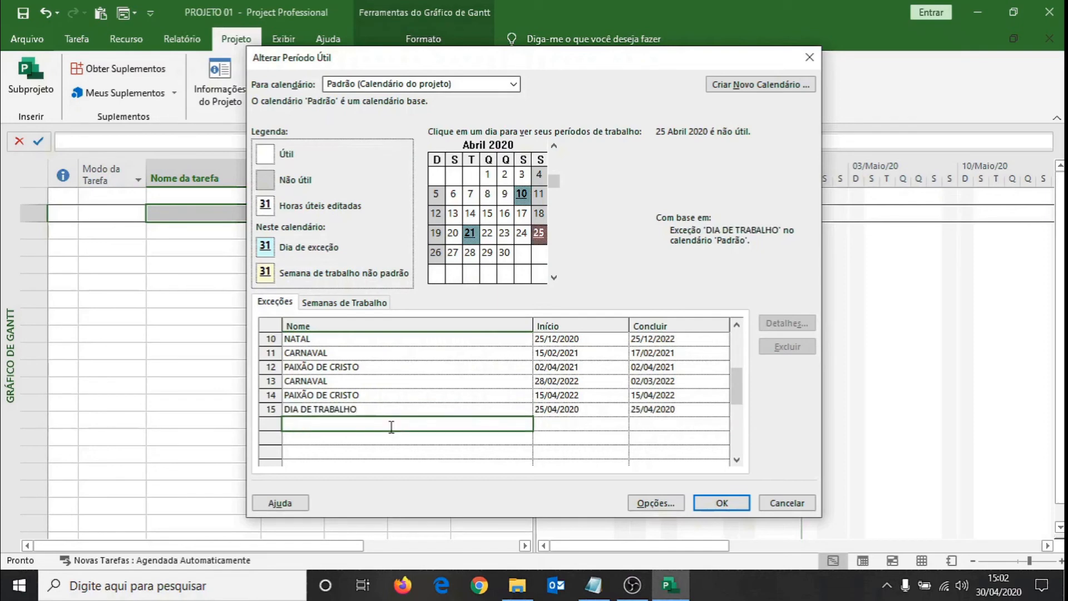
click(553, 411)
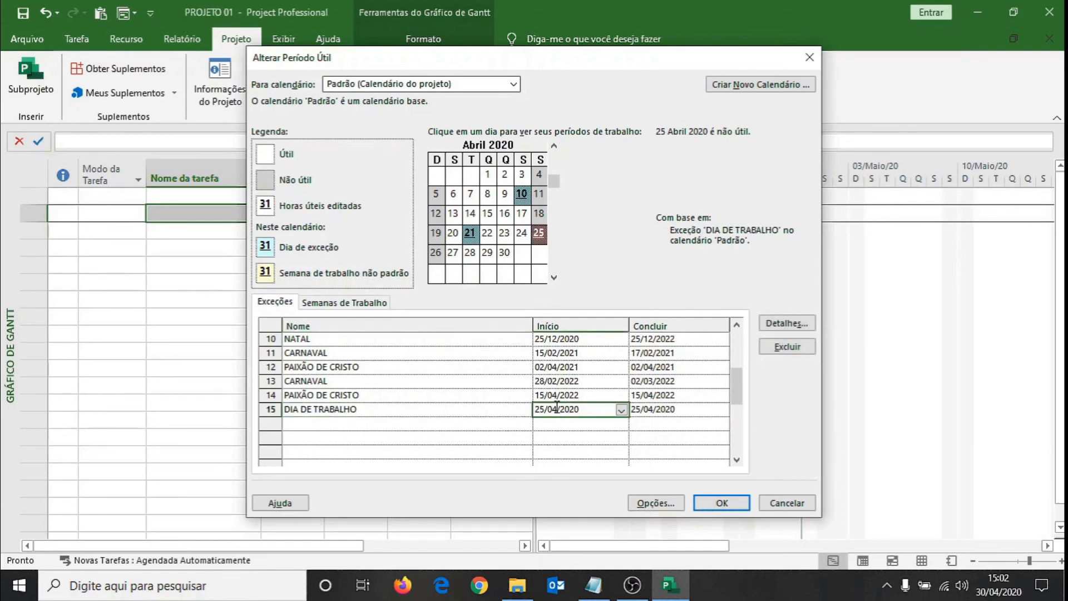
click(364, 407)
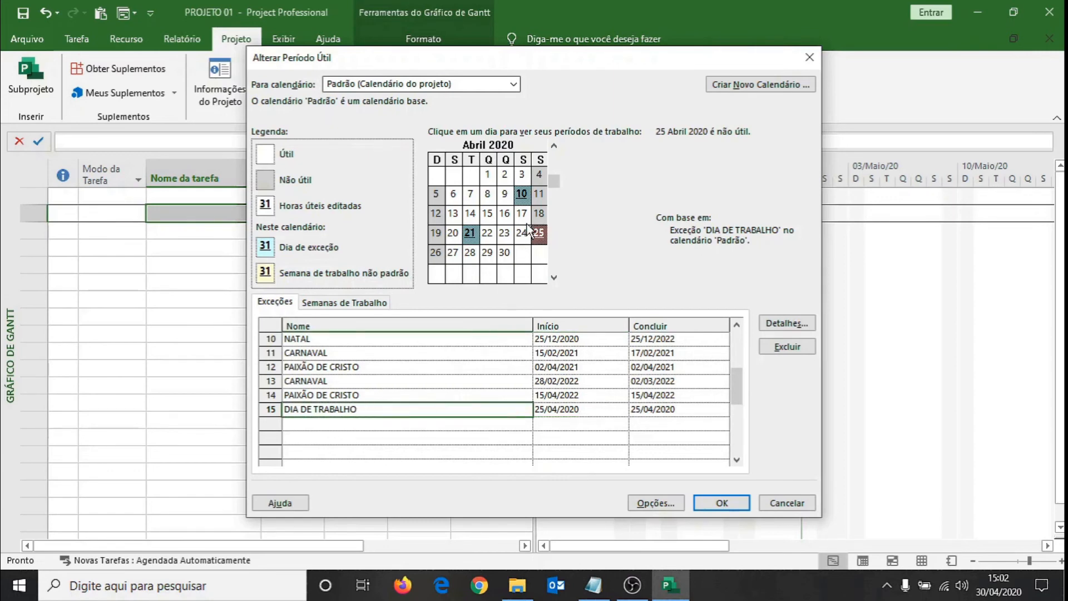
click(504, 234)
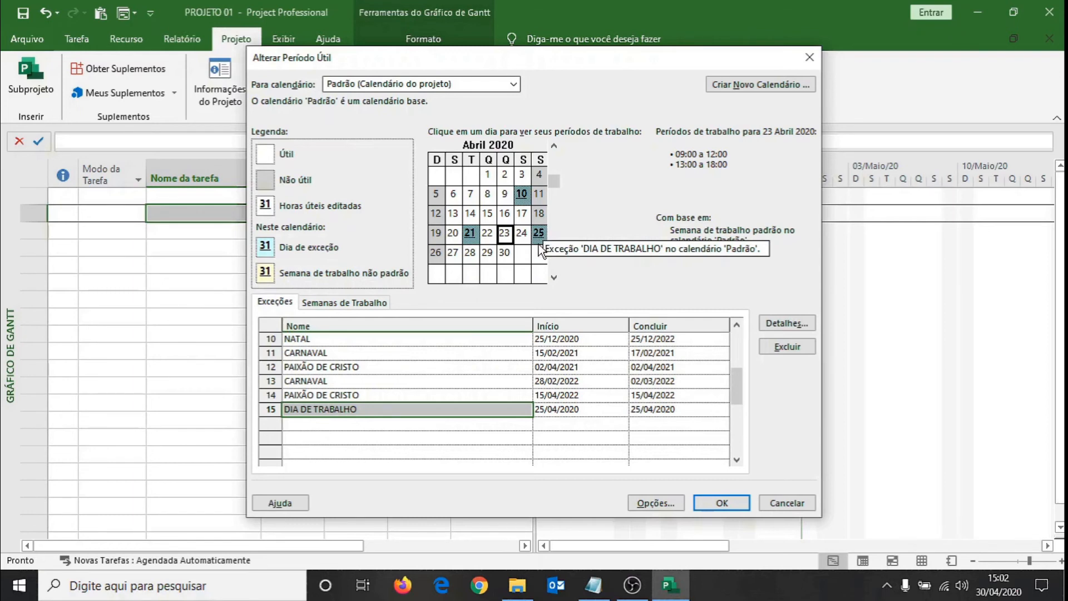
Define the DIA DE TRABALHO exception as working time from 07:00 to 11:00 and 13:00 to 17:00.
click(783, 323)
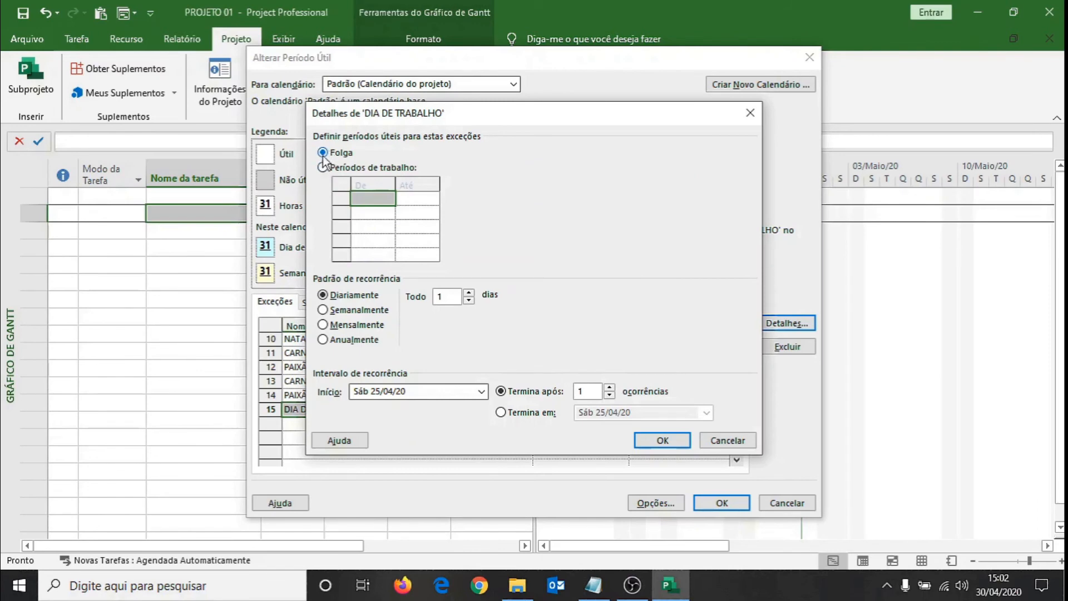
click(322, 168)
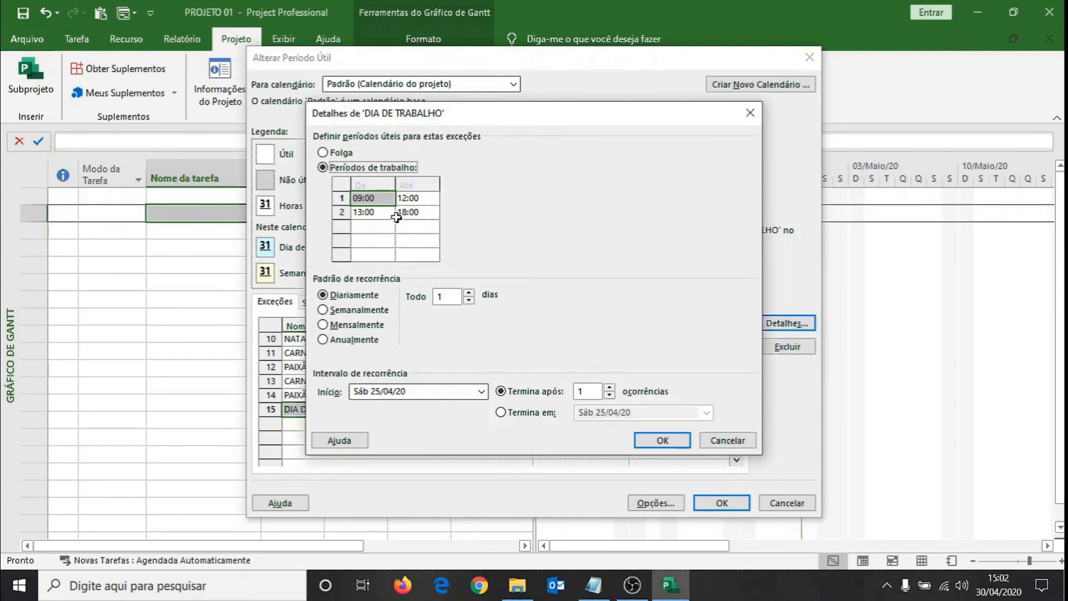
click(378, 198)
text(07)
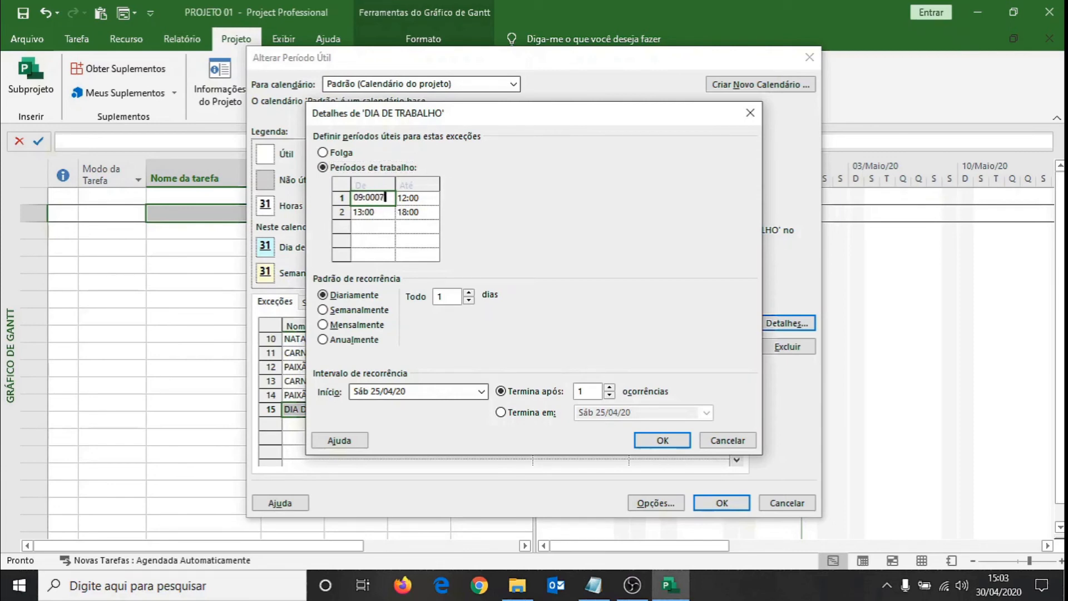
key(BackSpace)
key(BackSpace)
key(BackSpace)
key(BackSpace)
key(BackSpace)
key(BackSpace)
text(07:00)
click(415, 197)
text(11)
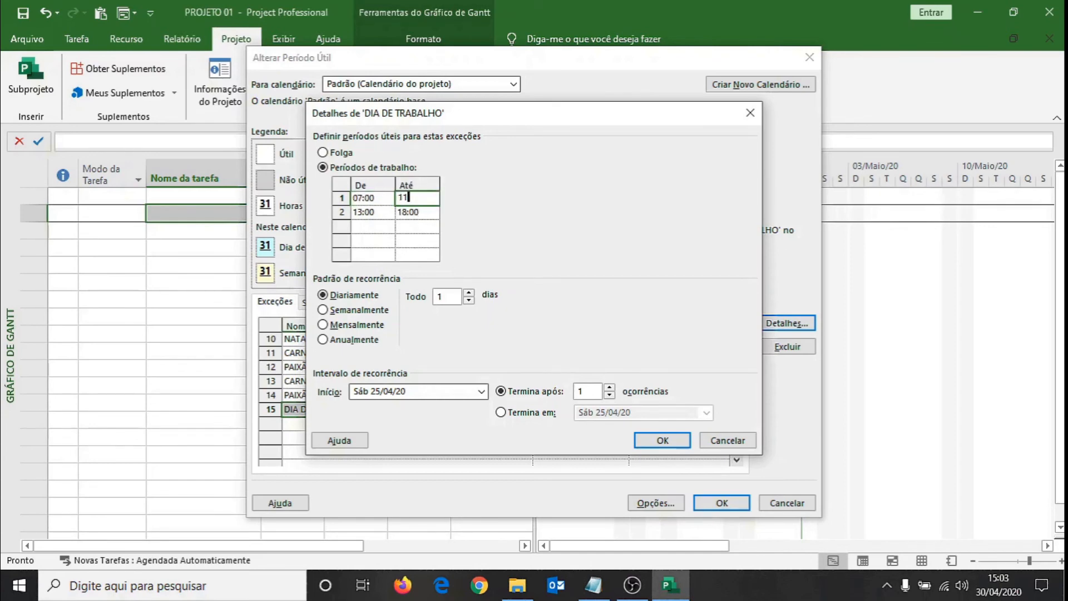
click(418, 214)
text(17)
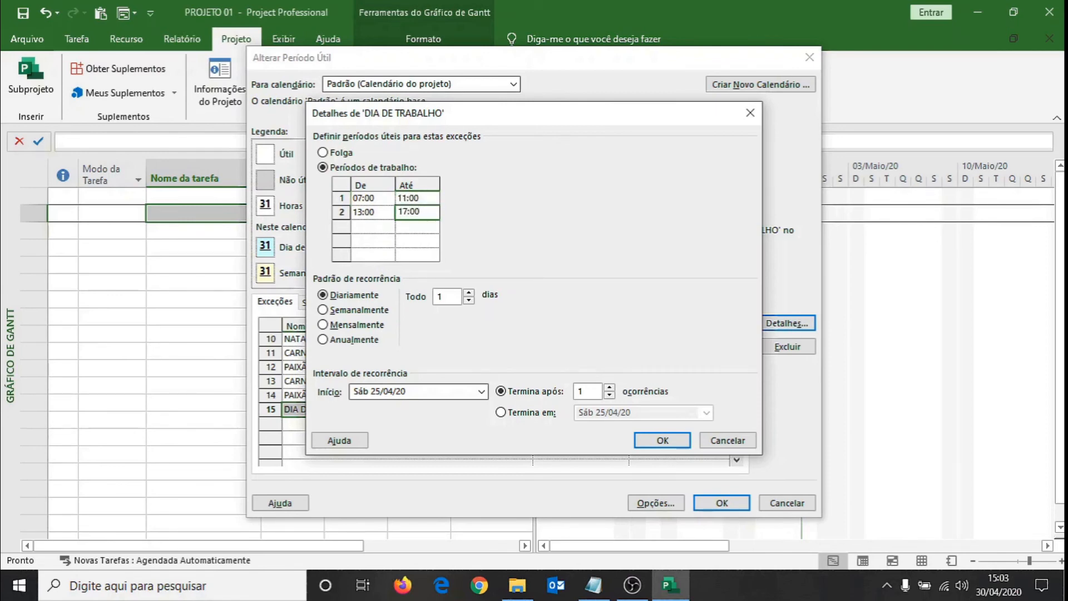
click(374, 227)
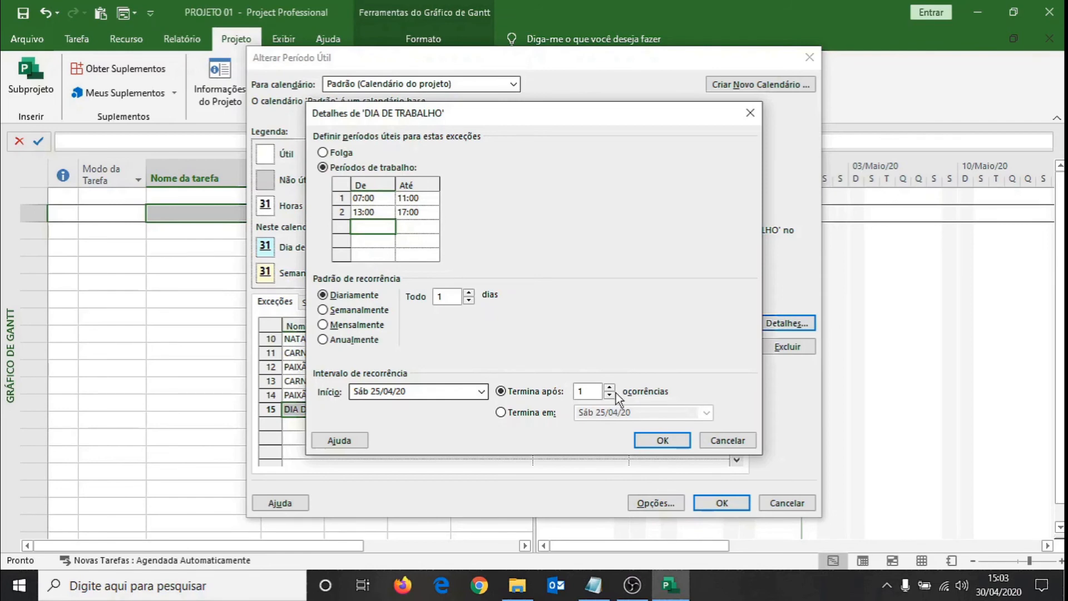
click(662, 440)
Check the working hours for 25 April 2020 and save the Padrão calendar changes.
click(475, 452)
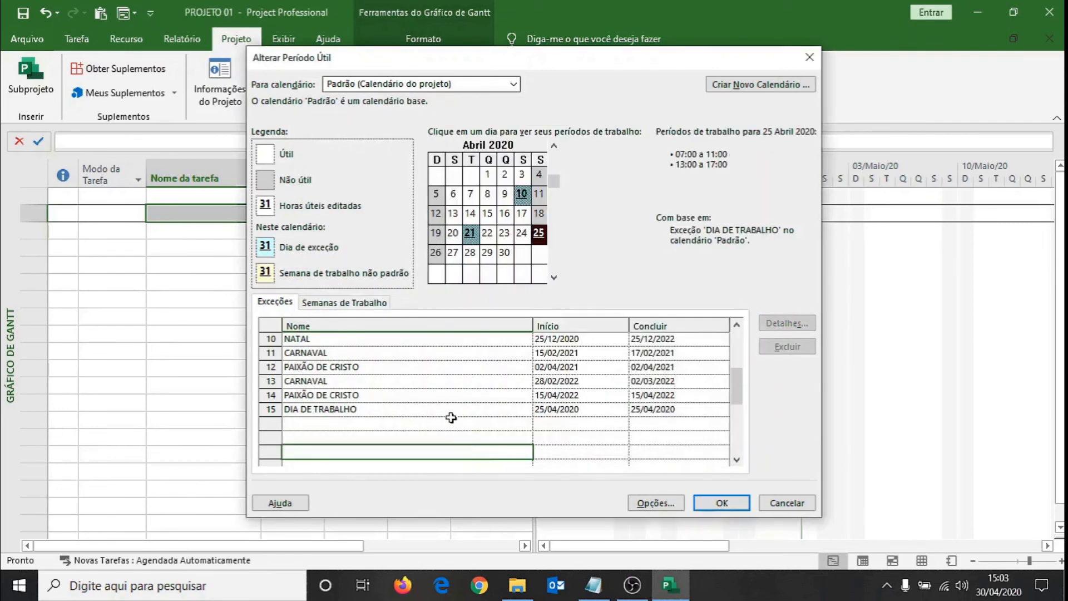
click(541, 251)
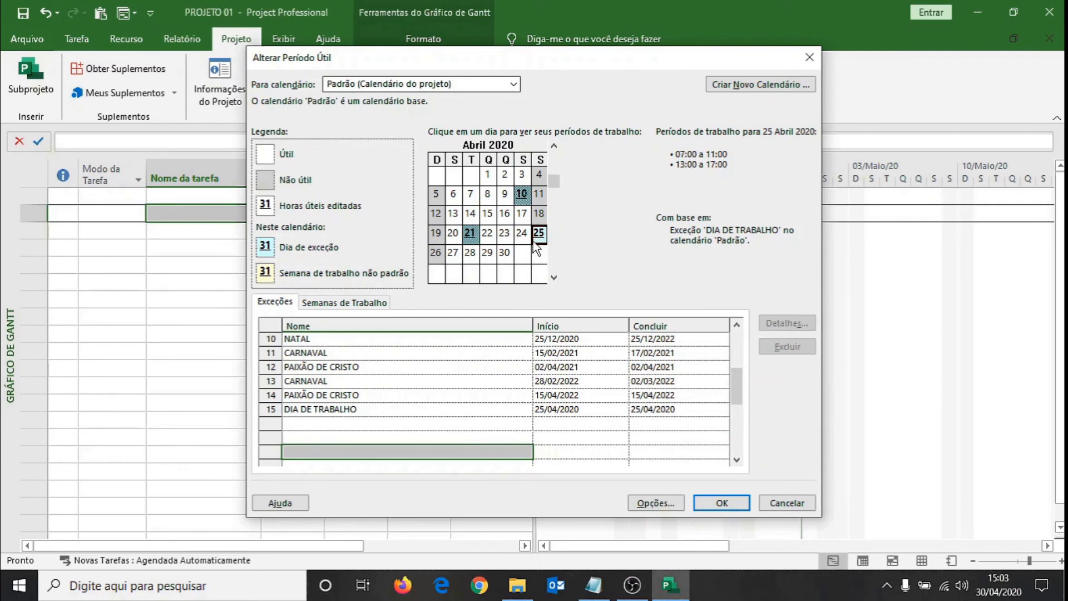
click(389, 430)
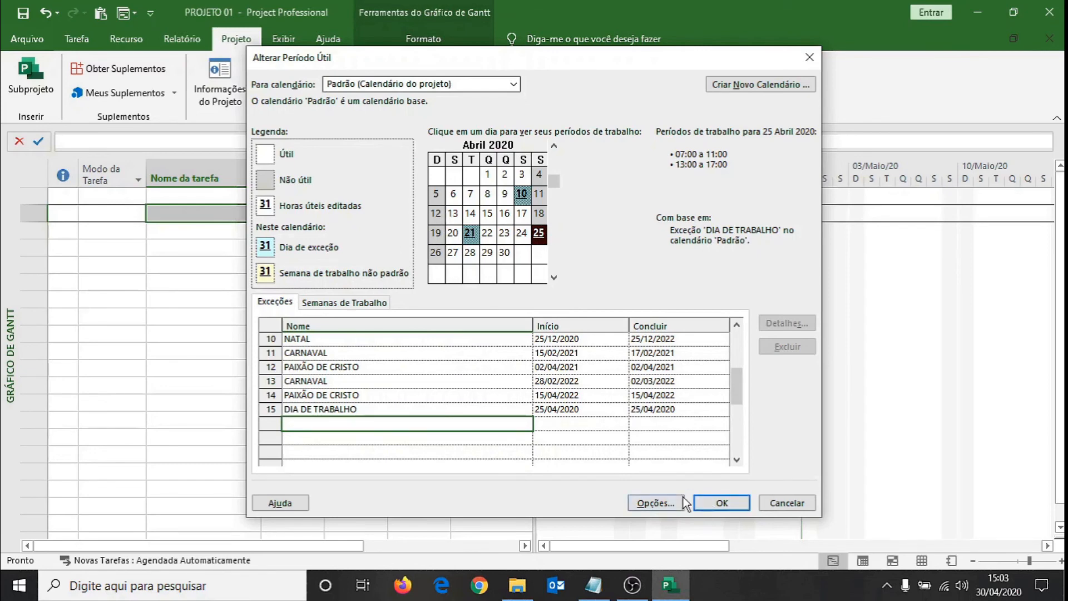
click(721, 503)
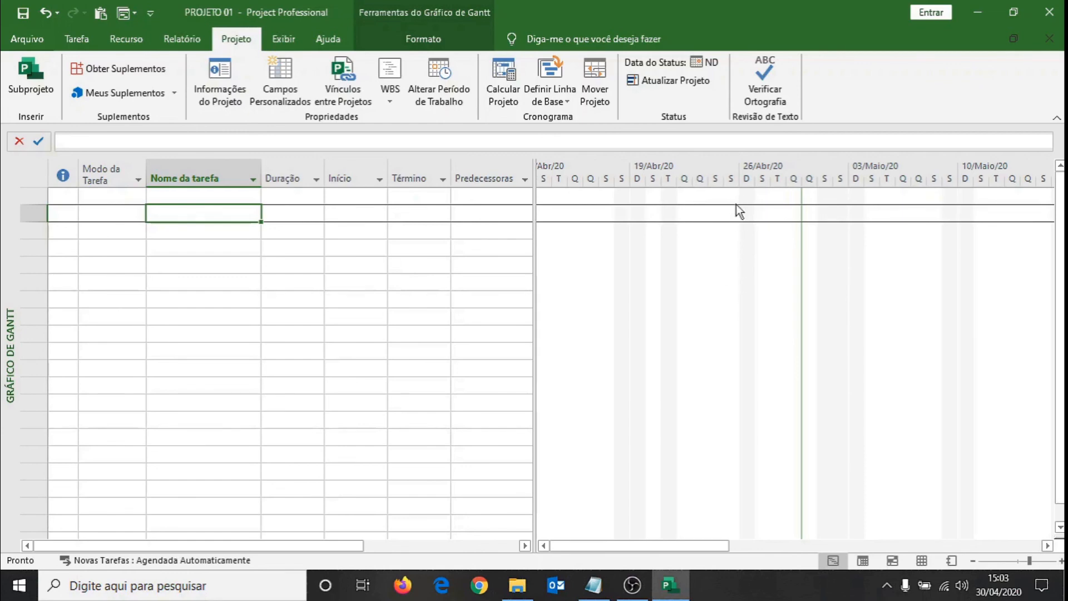
Open the work weeks of the CONSTRUÇÃO CIVIL. calendar and check the working hours for 8 and 14 January 2020.
click(441, 81)
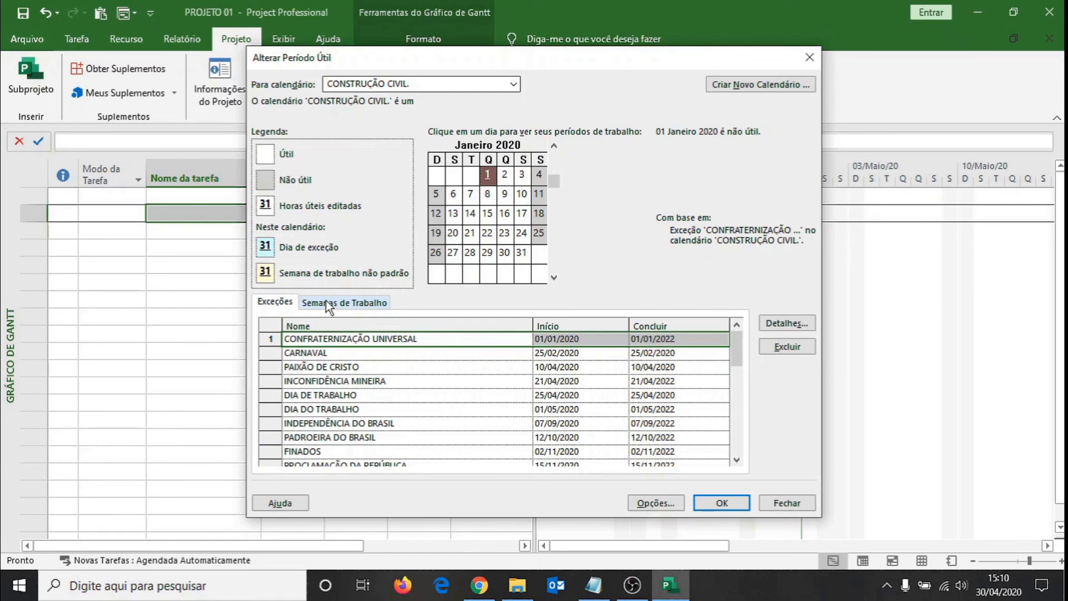
click(329, 303)
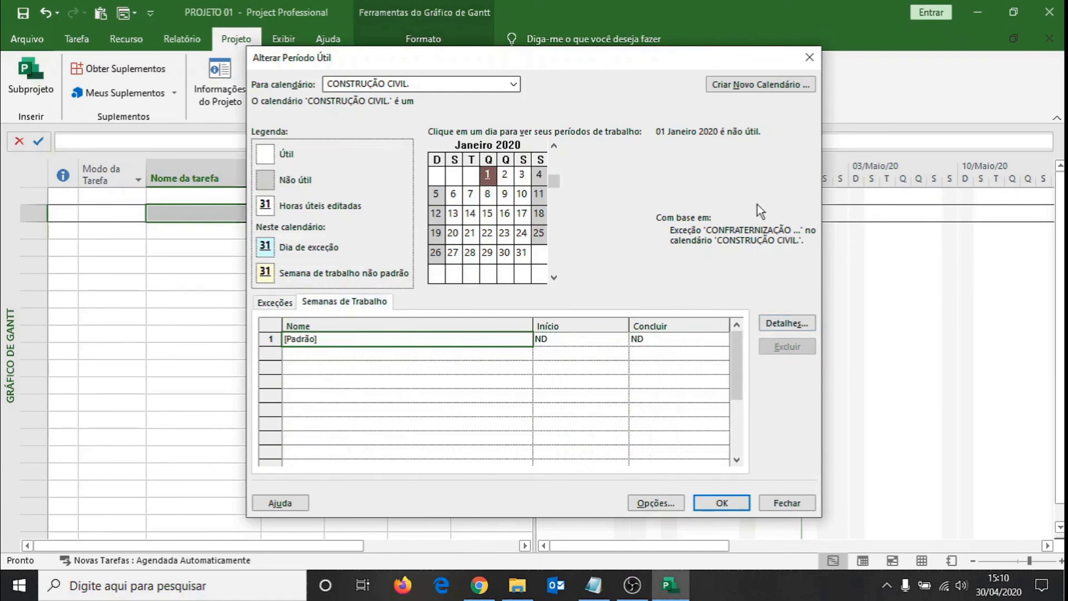
click(487, 194)
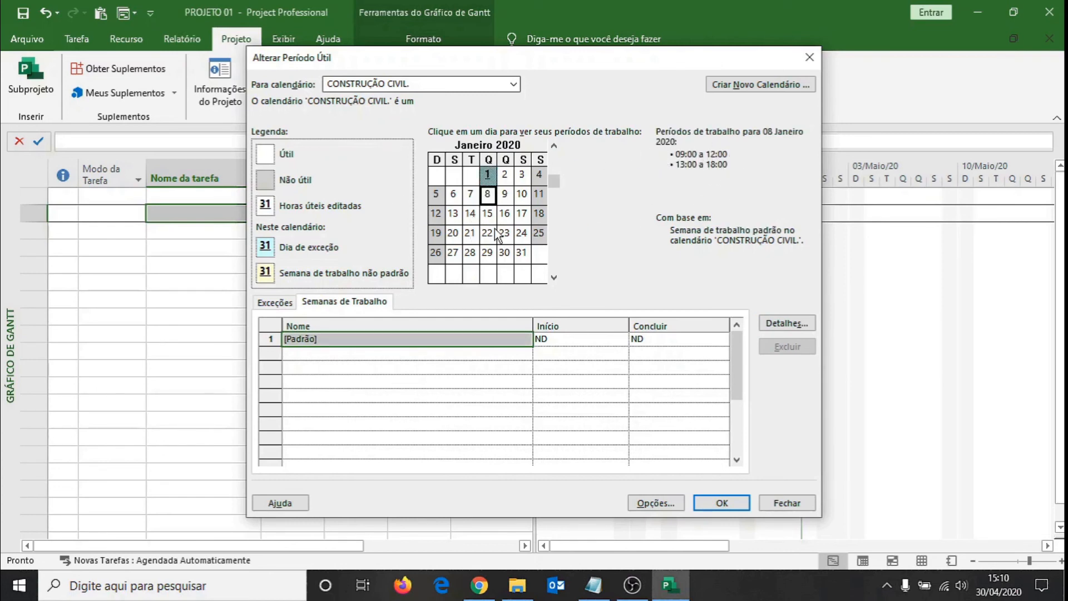
click(470, 213)
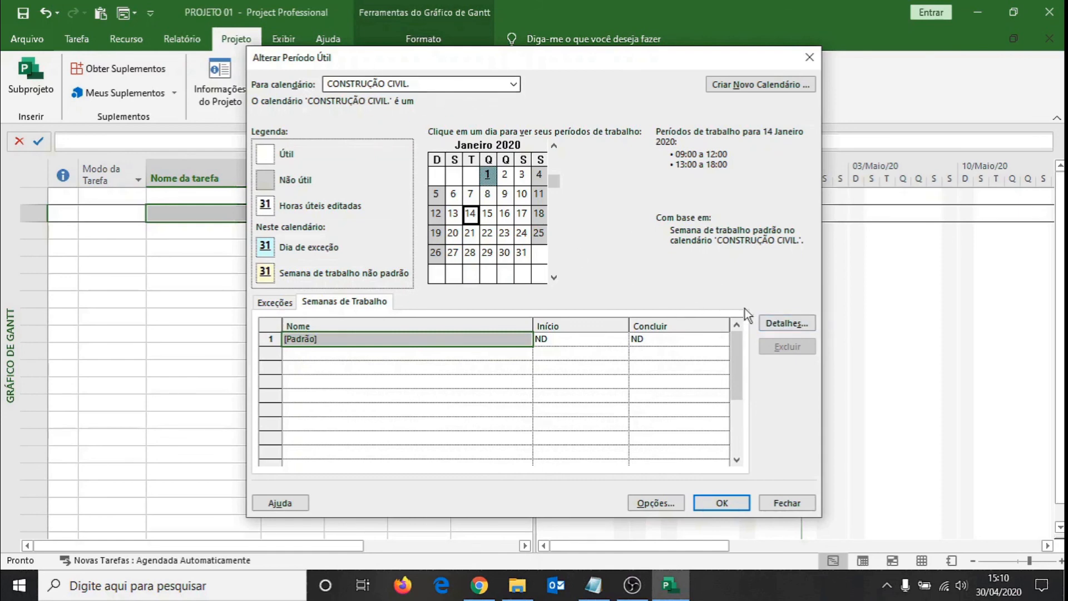
Set Monday through Friday of the CONSTRUÇÃO CIVIL. calendar's [Padrão] work week to use specific working times.
click(796, 324)
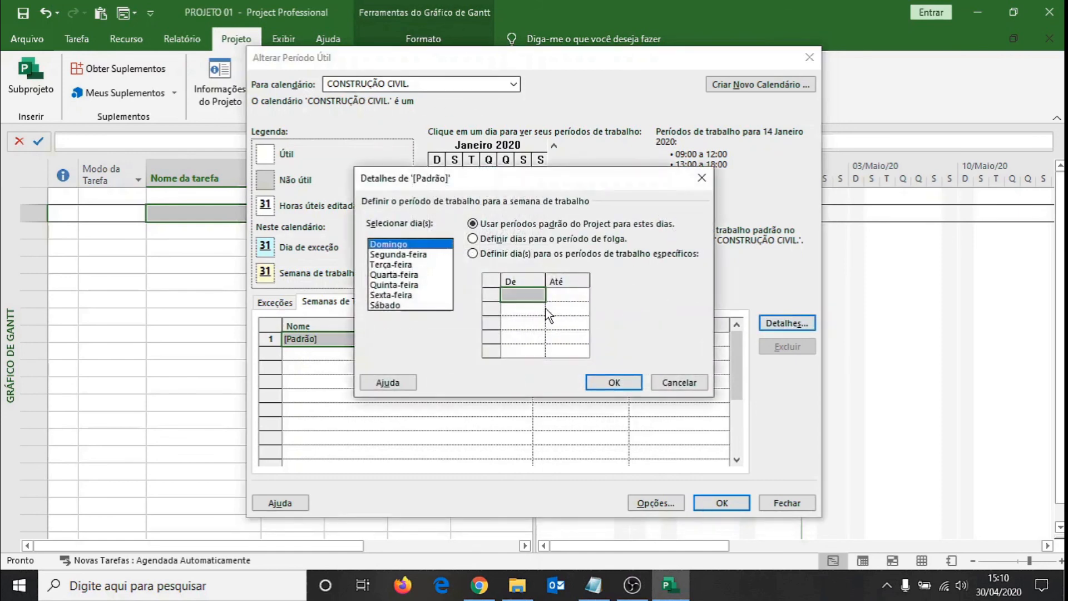
click(395, 254)
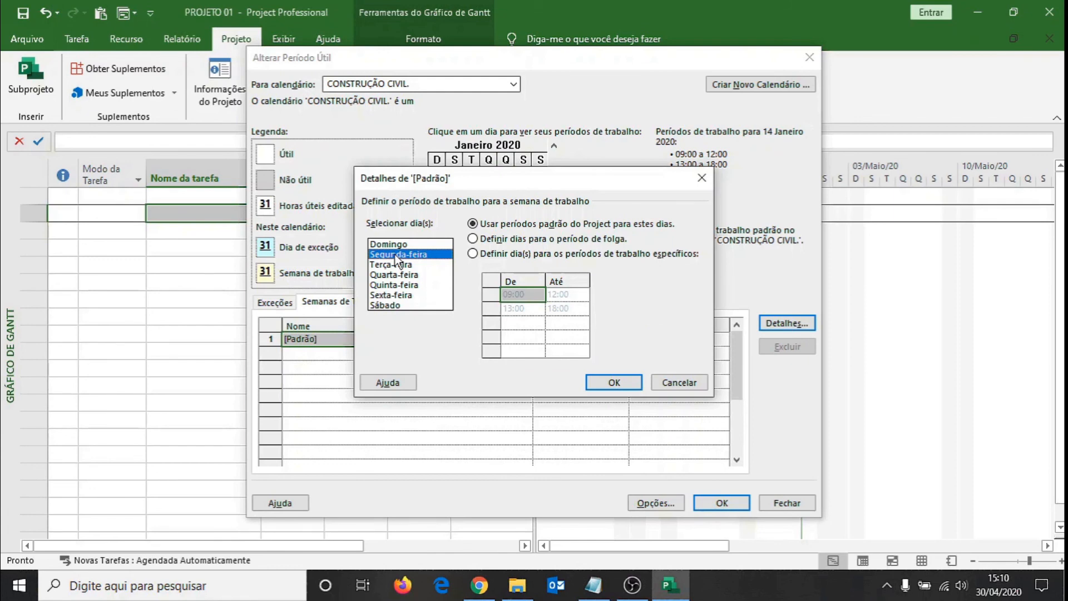
key(shift+Down)
key(shift+Down)
key(shift+Down)
key(shift+Down)
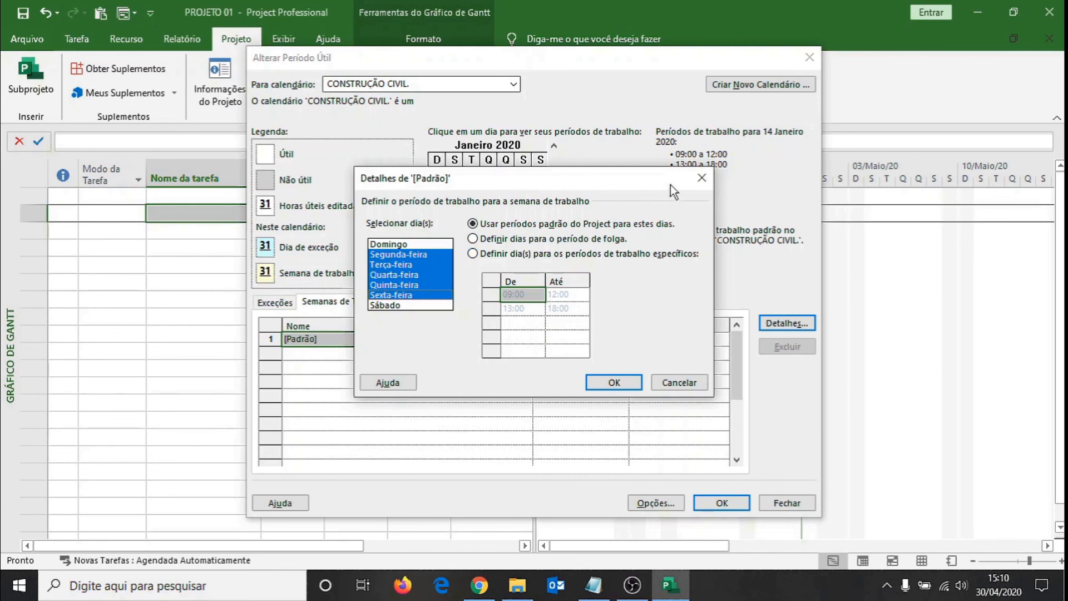
click(473, 254)
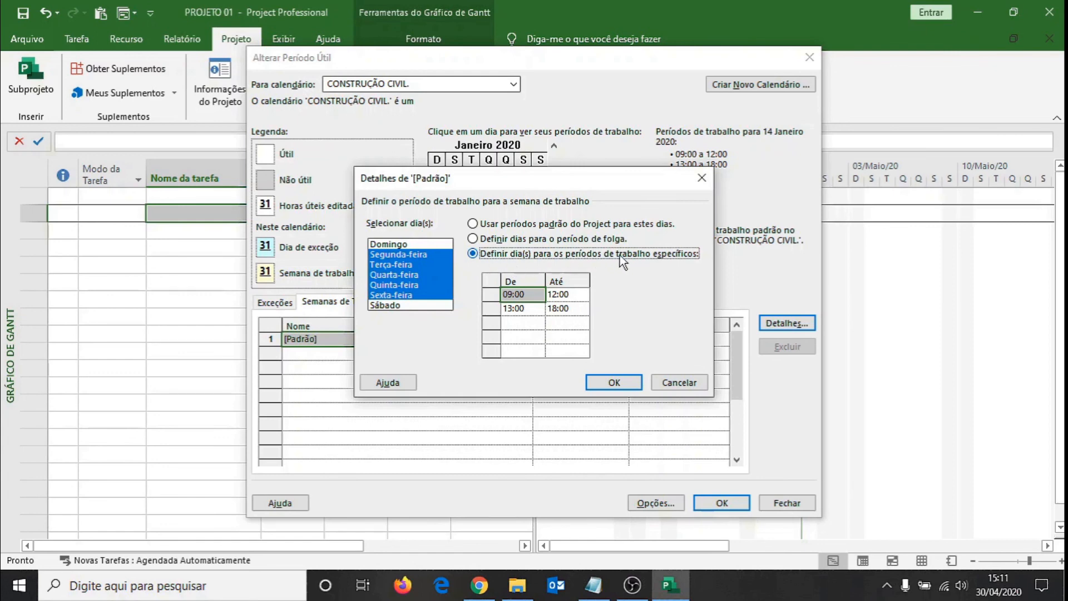
Define the Monday-to-Friday working hours as 07:00 to 11:00 and 13:00 to 17:00 and accept the work week details.
click(523, 295)
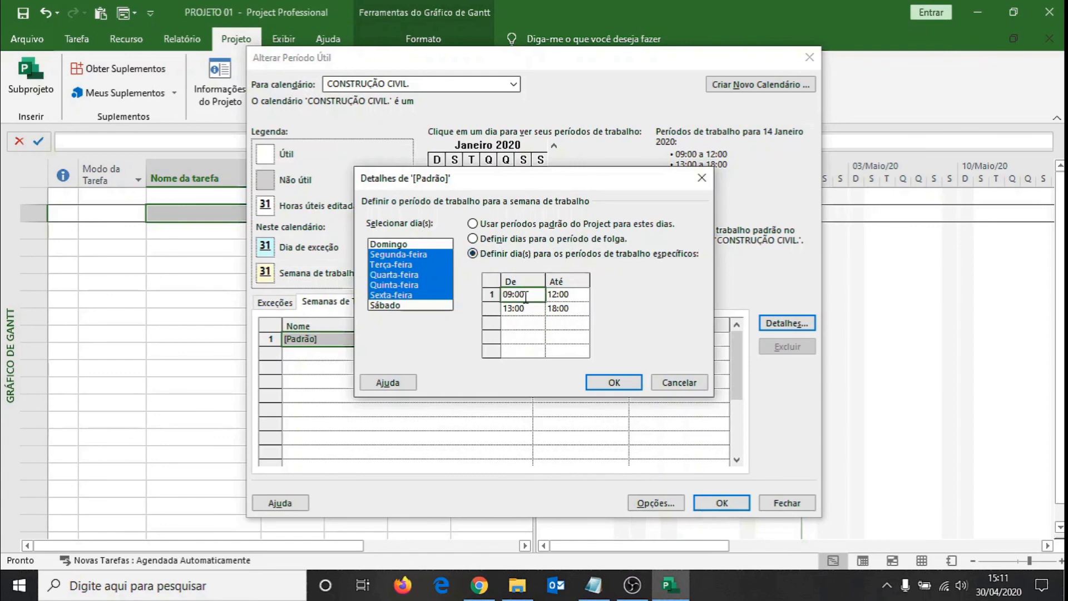
text(07:00)
click(566, 293)
text(11:00)
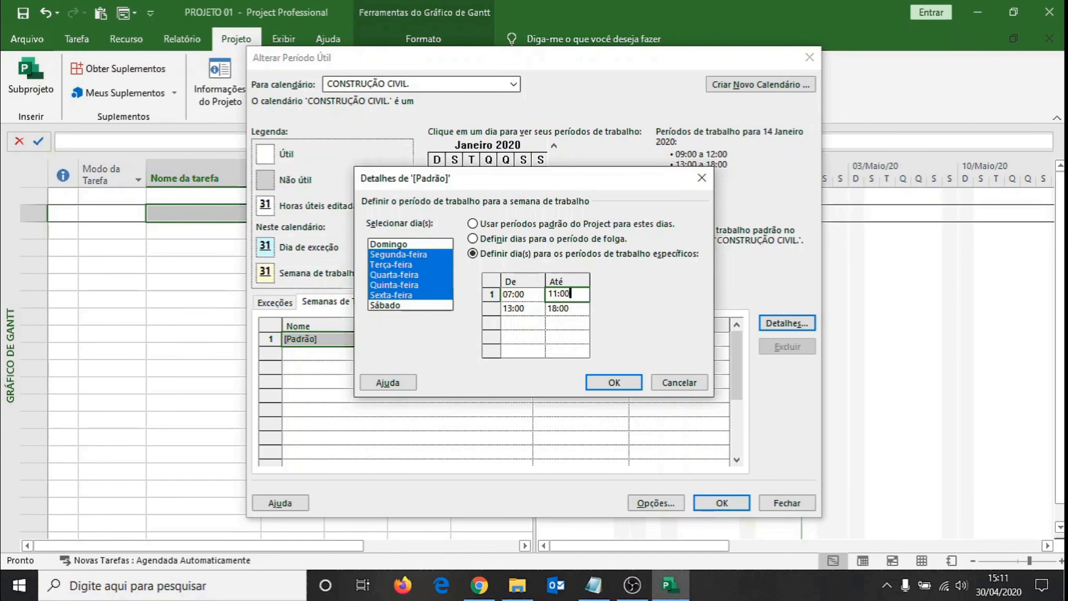
click(518, 307)
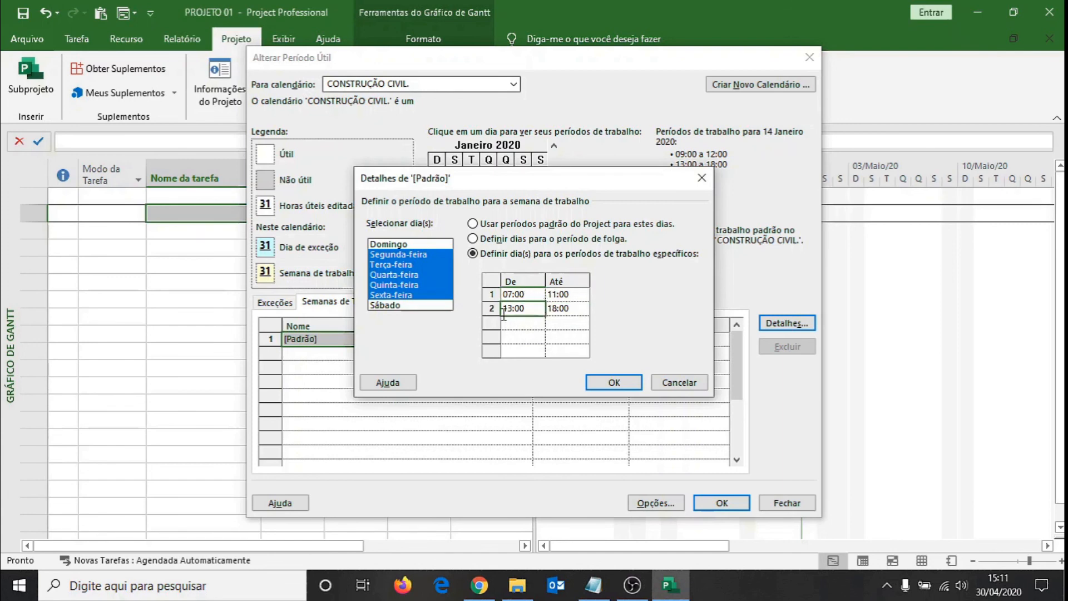
click(563, 310)
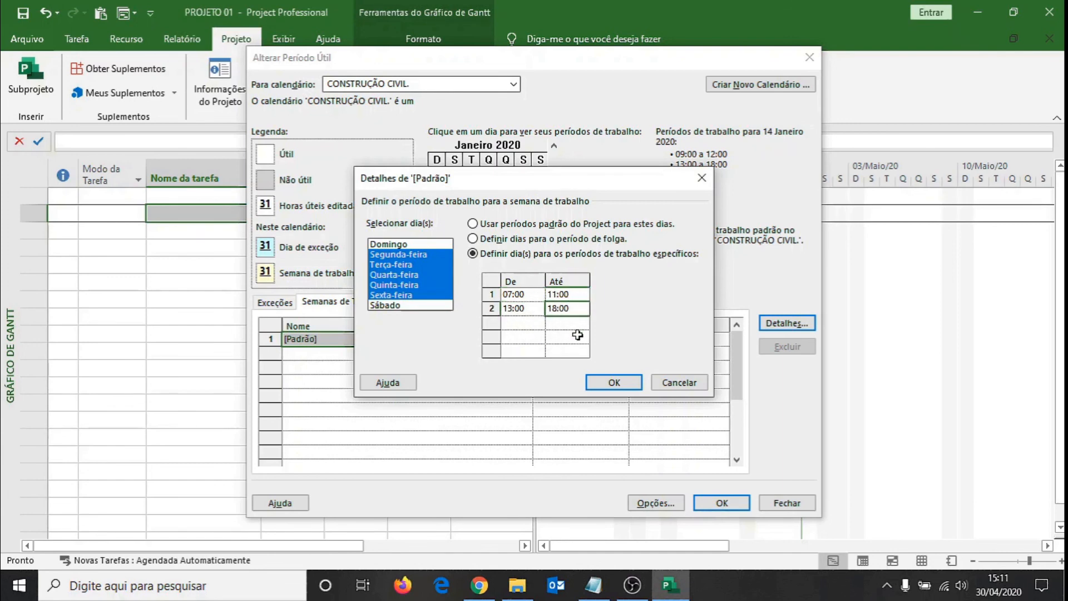
text(17:00)
click(523, 309)
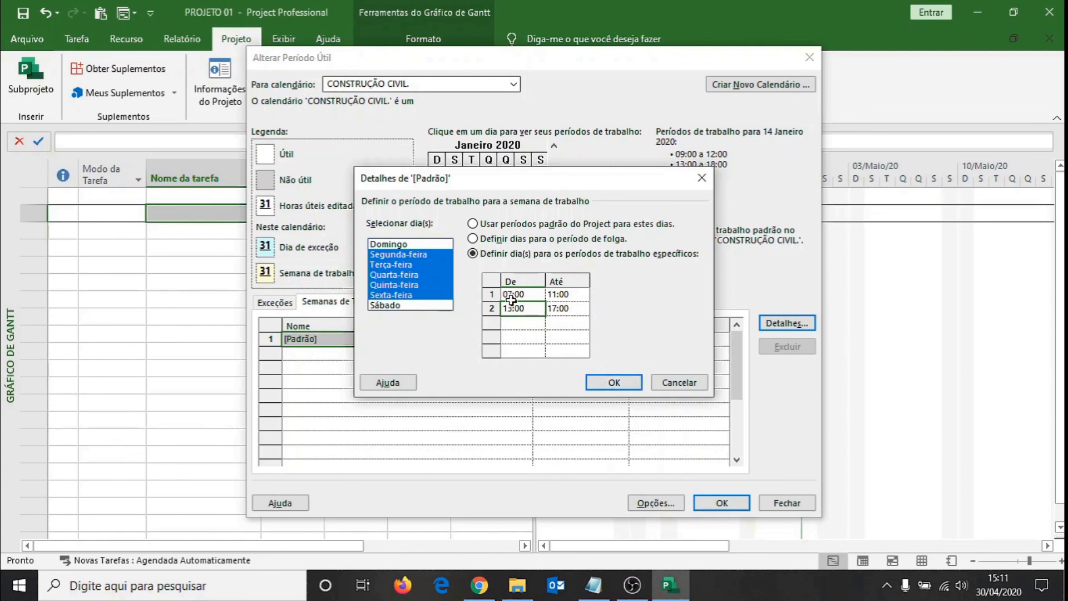
click(614, 384)
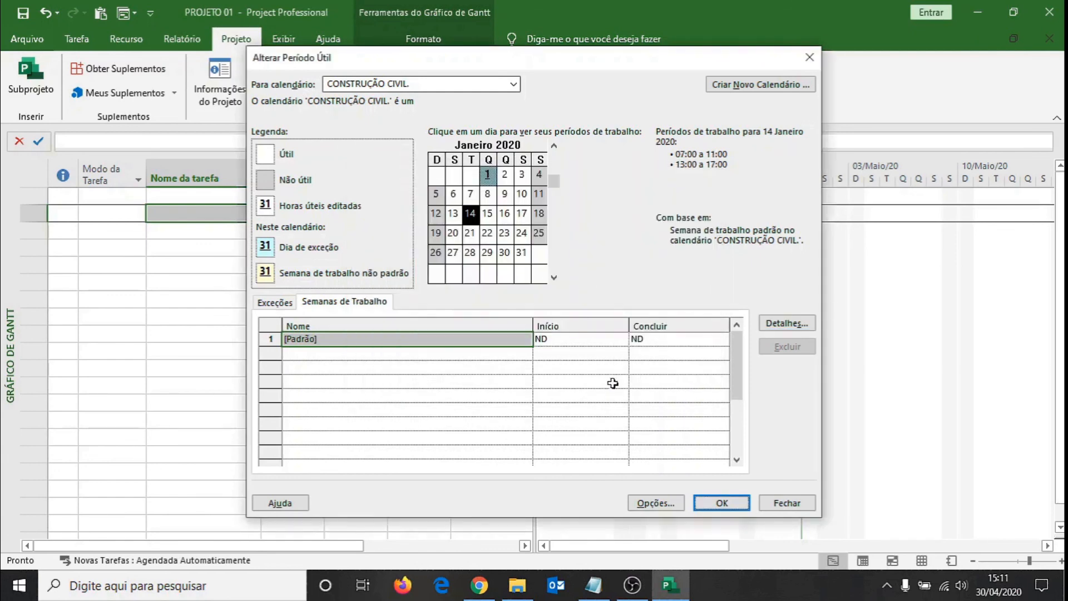
Check the CONSTRUÇÃO CIVIL. calendar's exceptions and the working hours for 15 January and several weekdays in late April 2020.
click(284, 305)
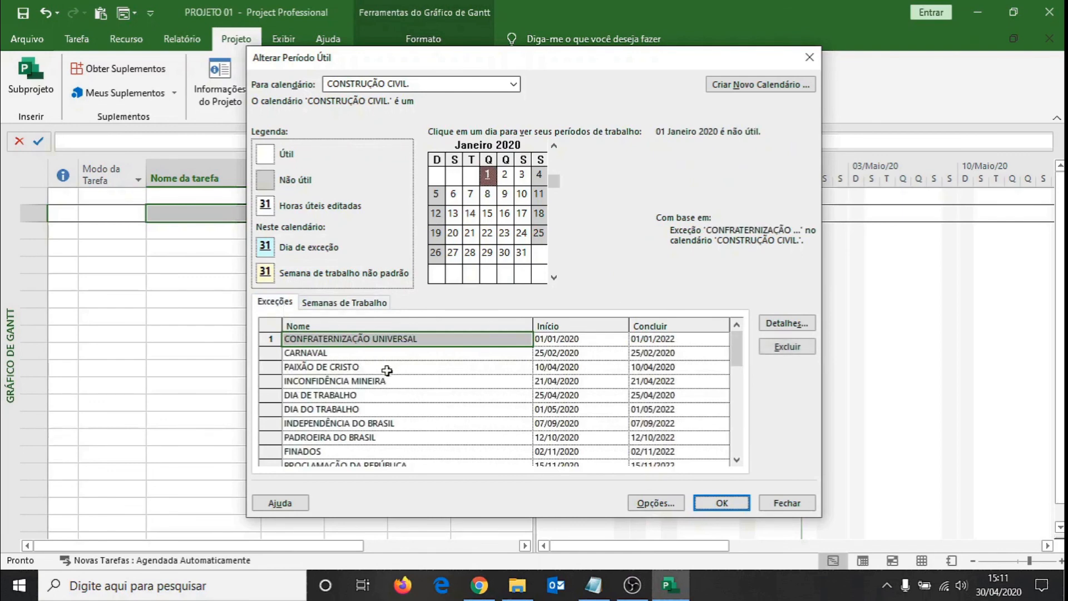
click(488, 214)
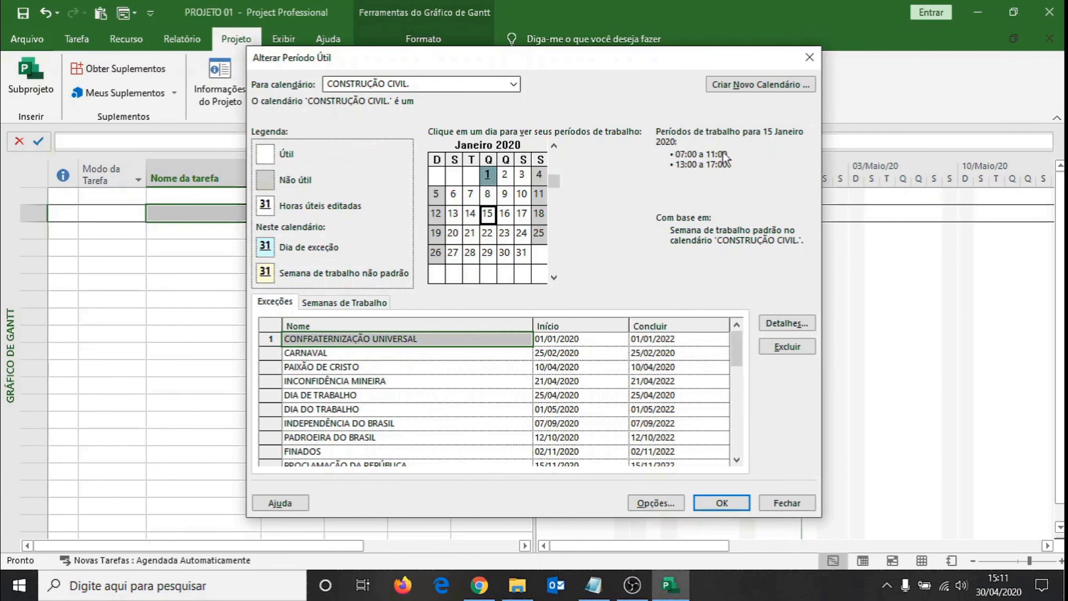
click(554, 277)
click(554, 277)
click(554, 277)
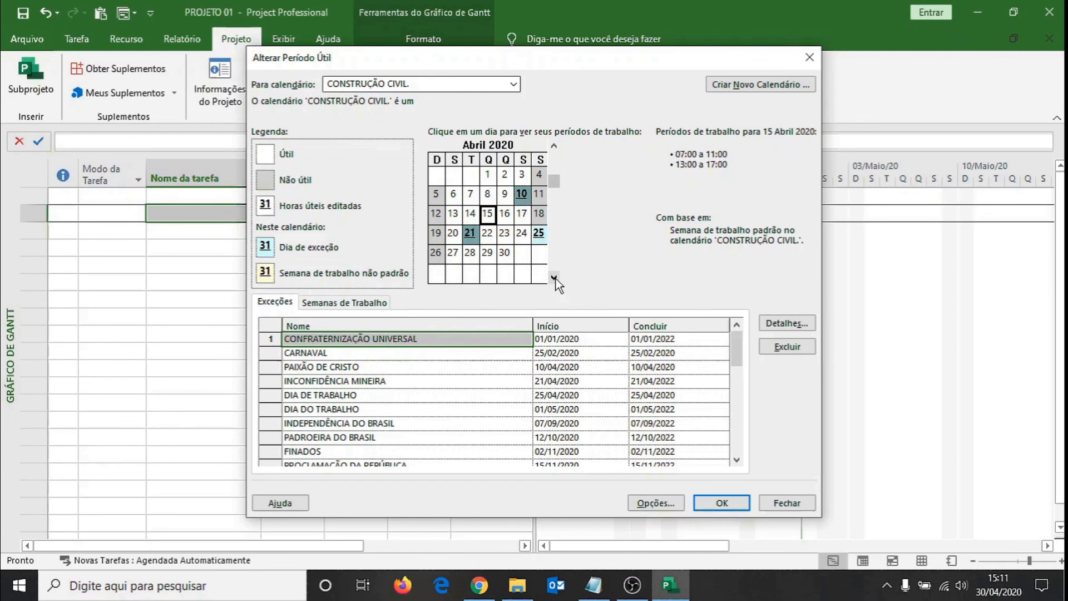
click(488, 236)
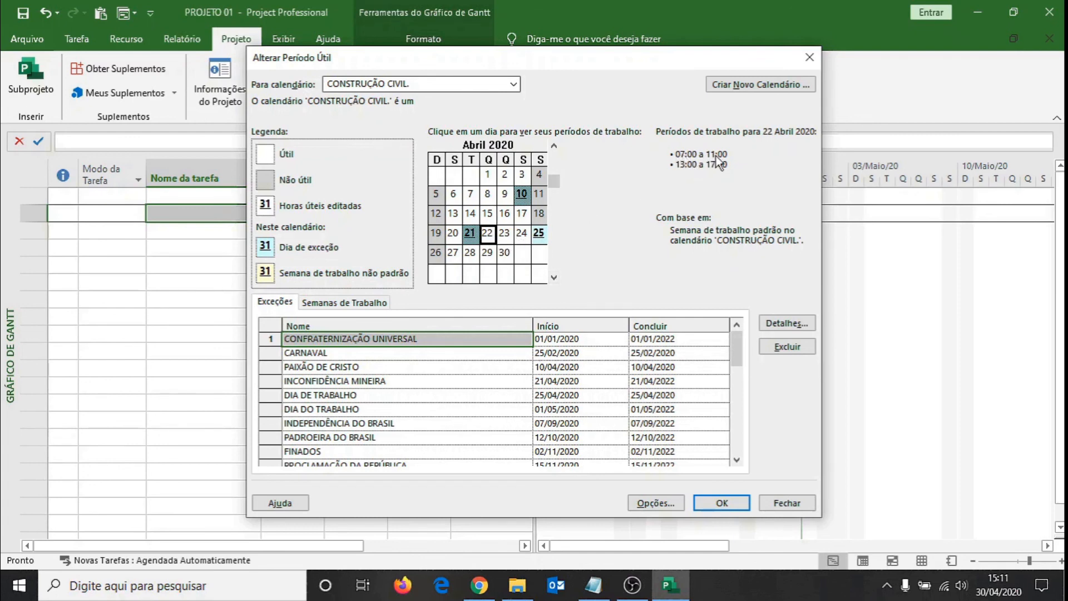
click(500, 258)
click(487, 253)
click(469, 253)
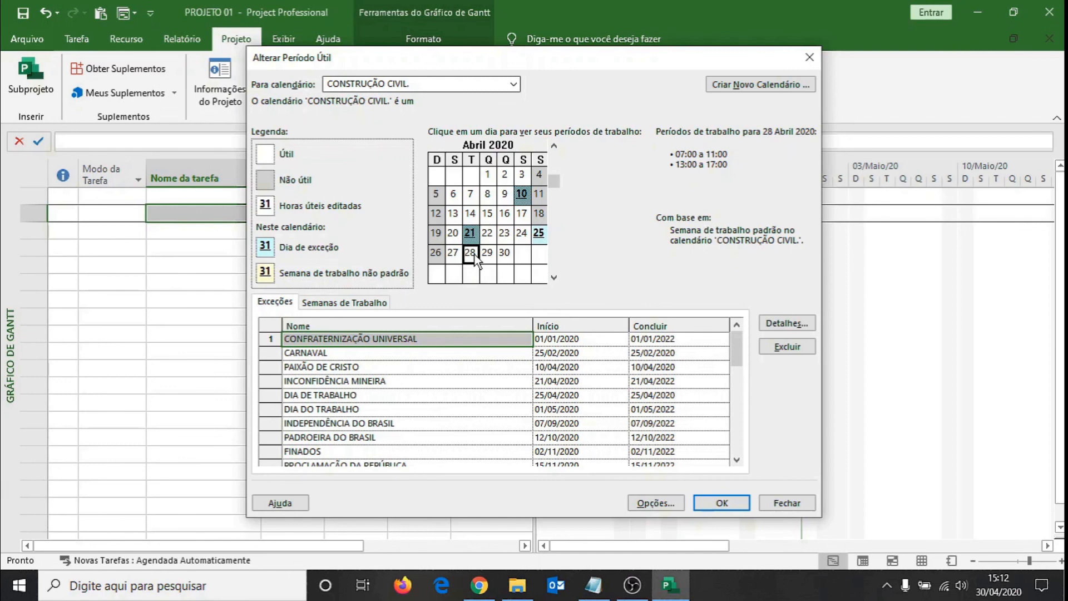